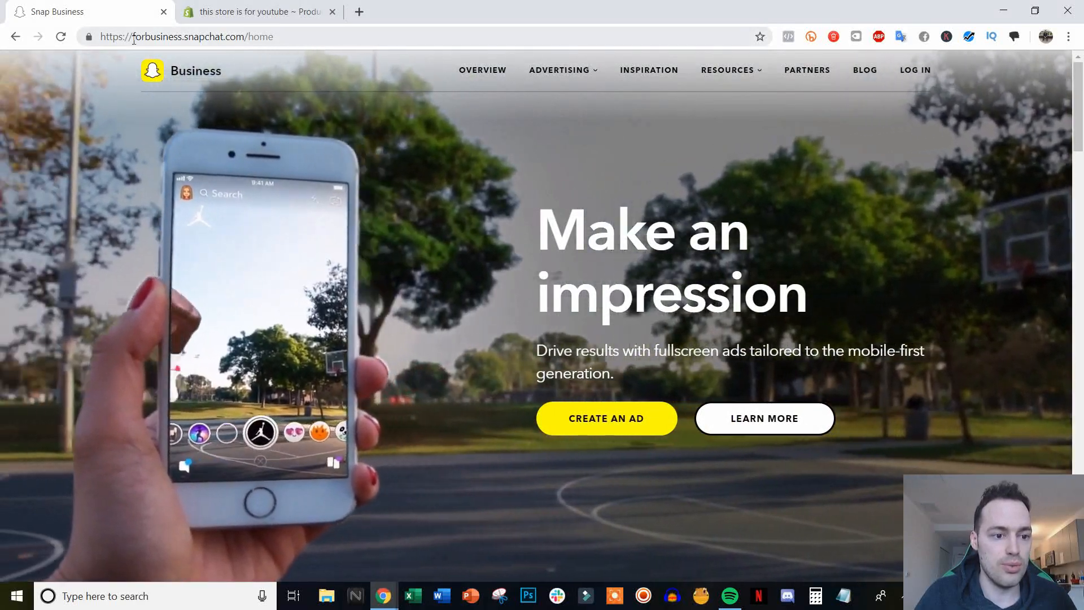
Step: Start creating an ad from the Snapchat for Business home page and begin the account sign-up form
left_click_drag(133, 38, 247, 38)
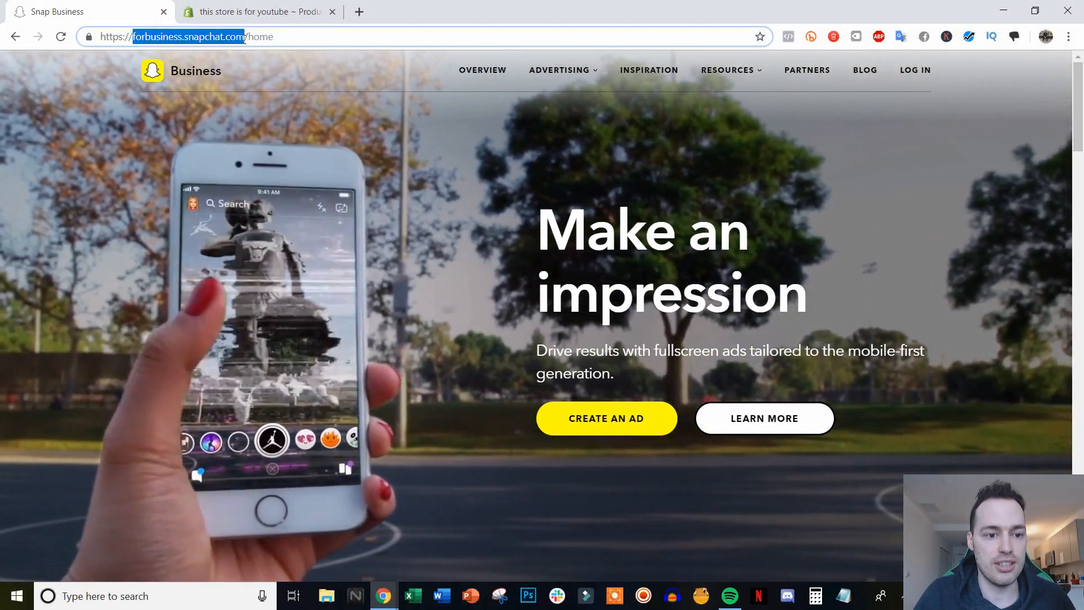
left_click(249, 37)
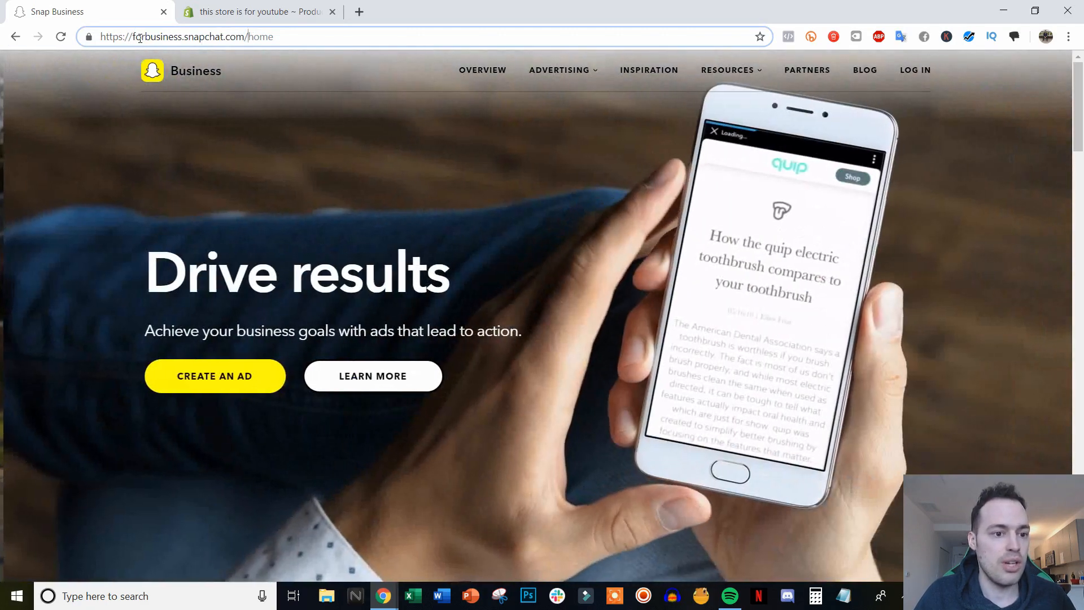
left_click_drag(135, 37, 247, 37)
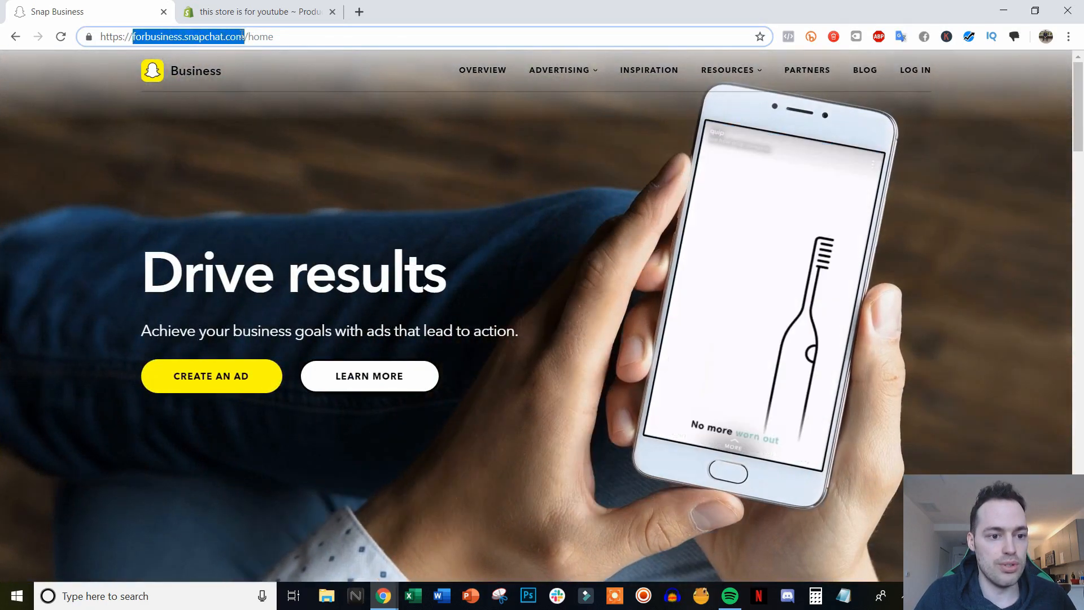
left_click(288, 35)
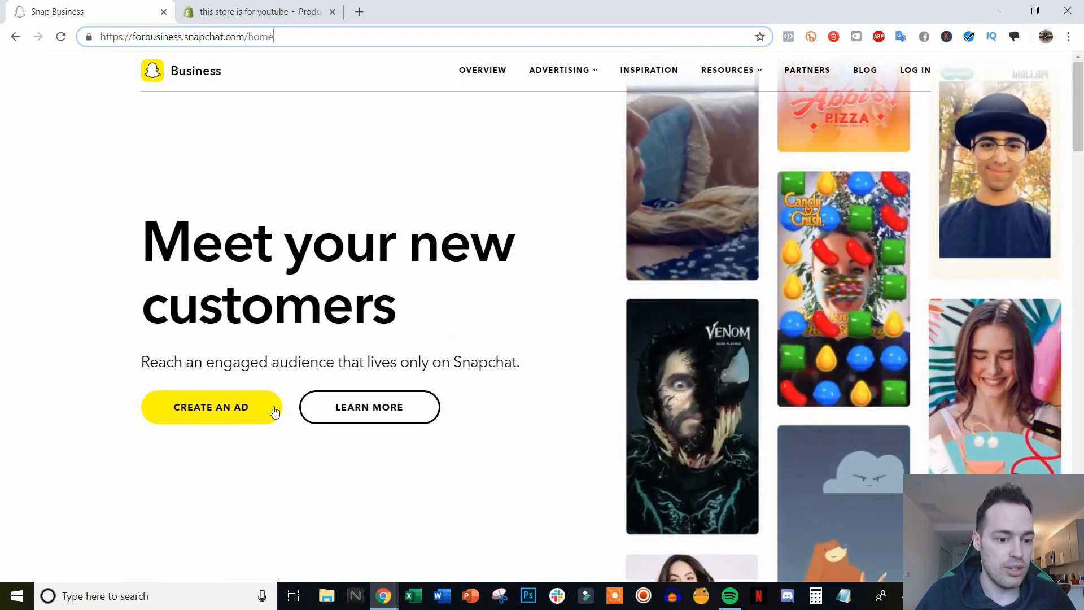
left_click(235, 416)
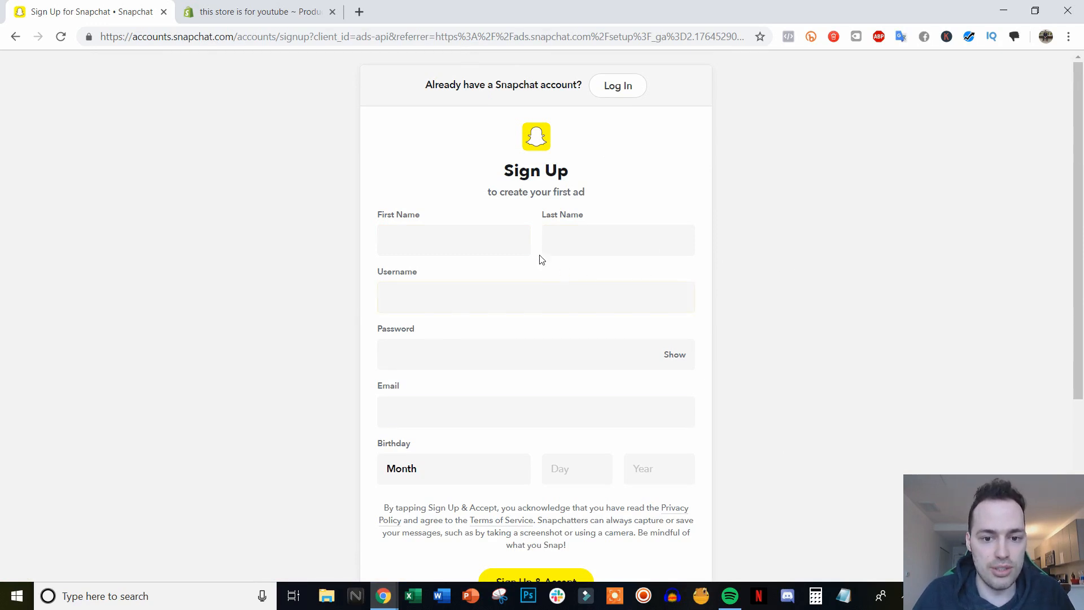
left_click(475, 235)
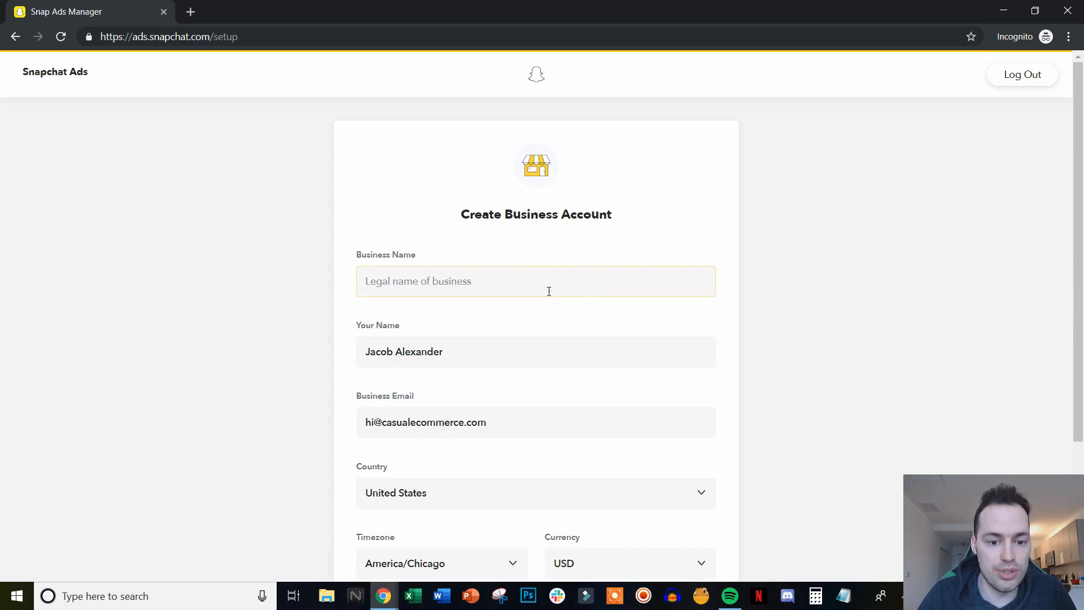
Step: Enter Luna Digital, LLC as the business name and submit the business account form with the other details as prefilled
scroll(539, 267, "down", 1)
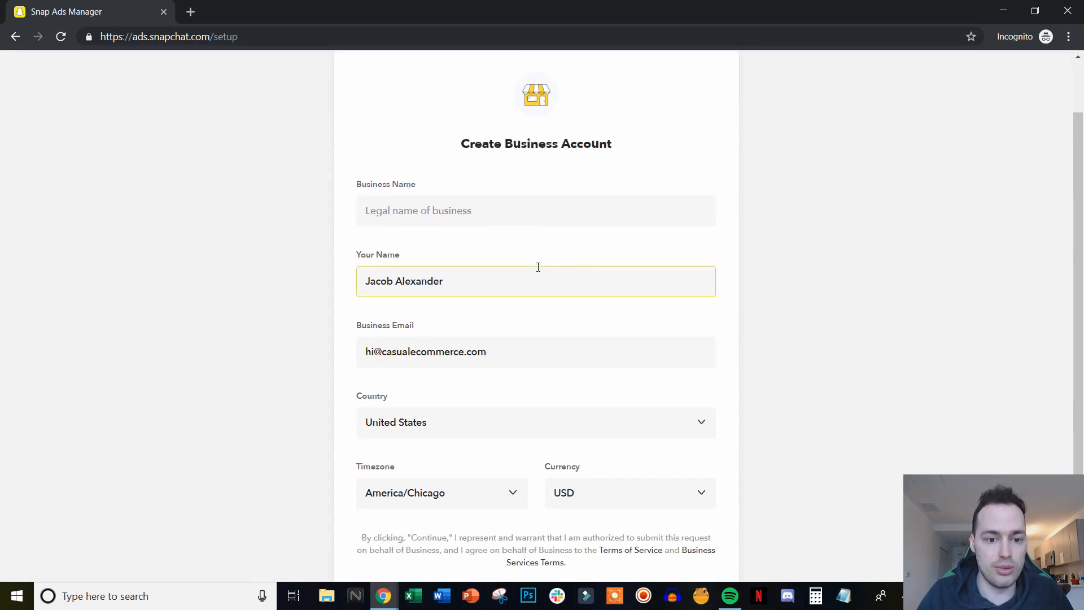
left_click(517, 213)
type("Luna Digital, LLC")
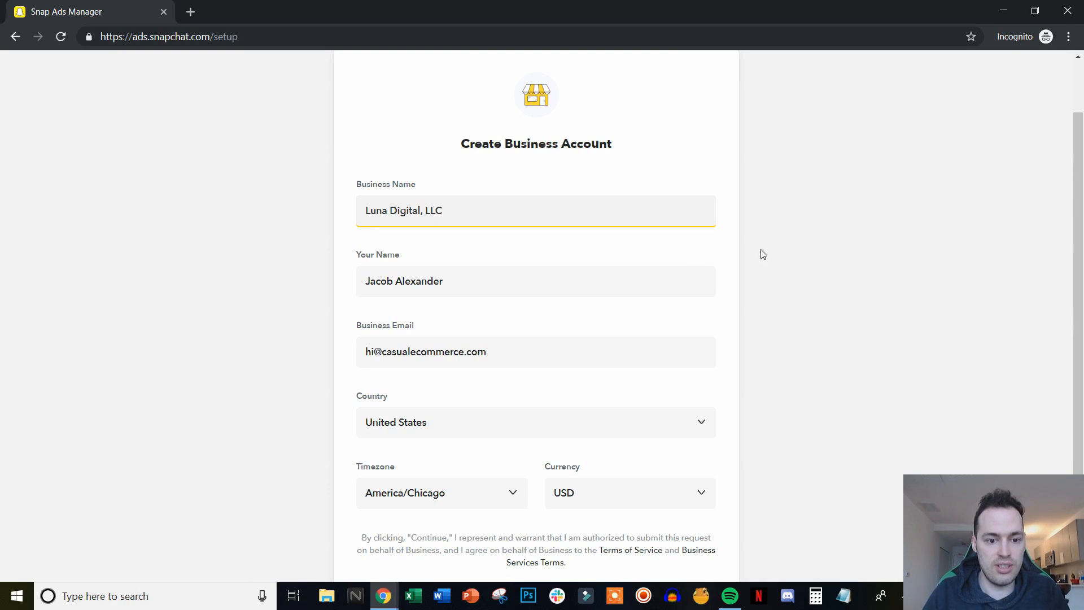
scroll(826, 276, "down", 2)
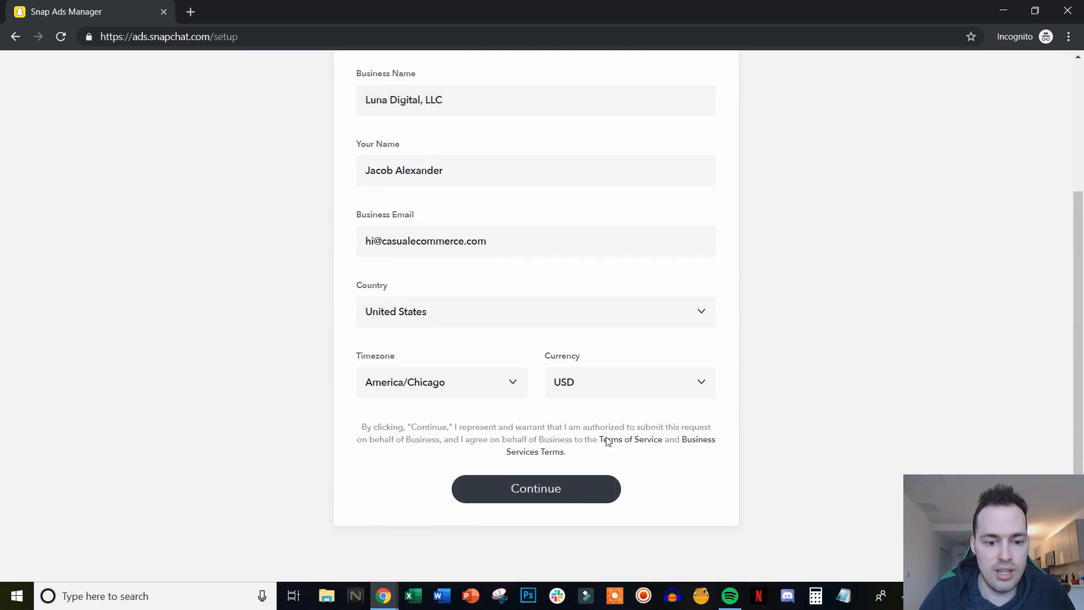
left_click(550, 490)
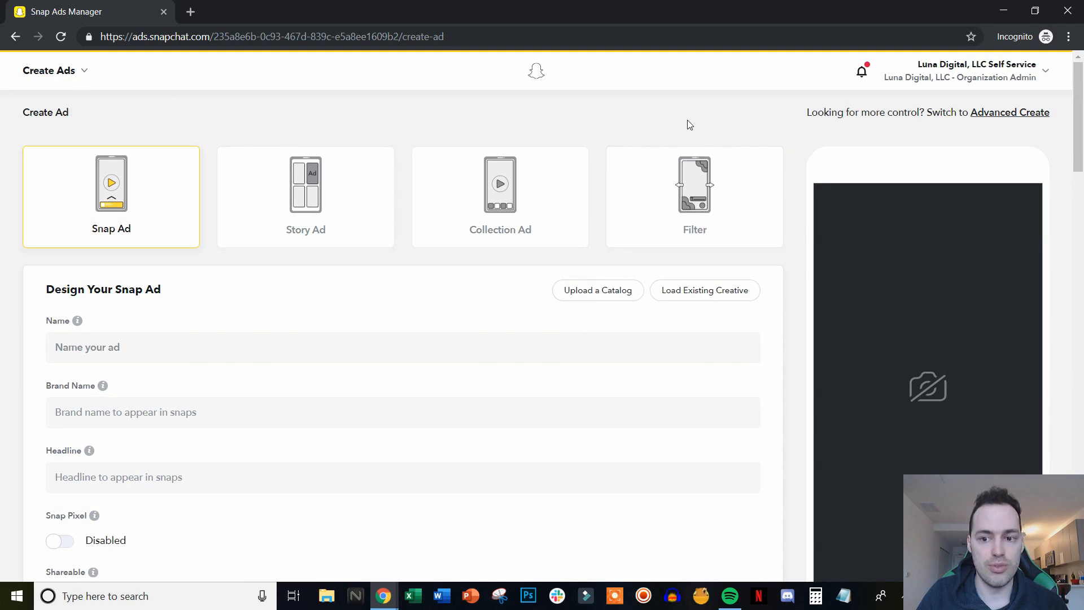
left_click(596, 353)
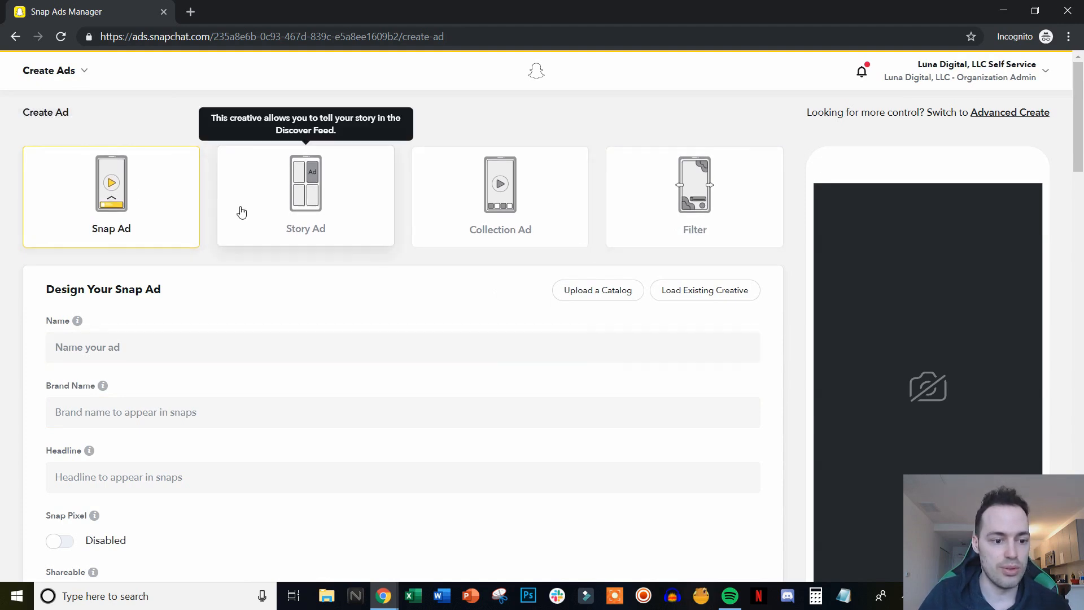
scroll(588, 350, "down", 6)
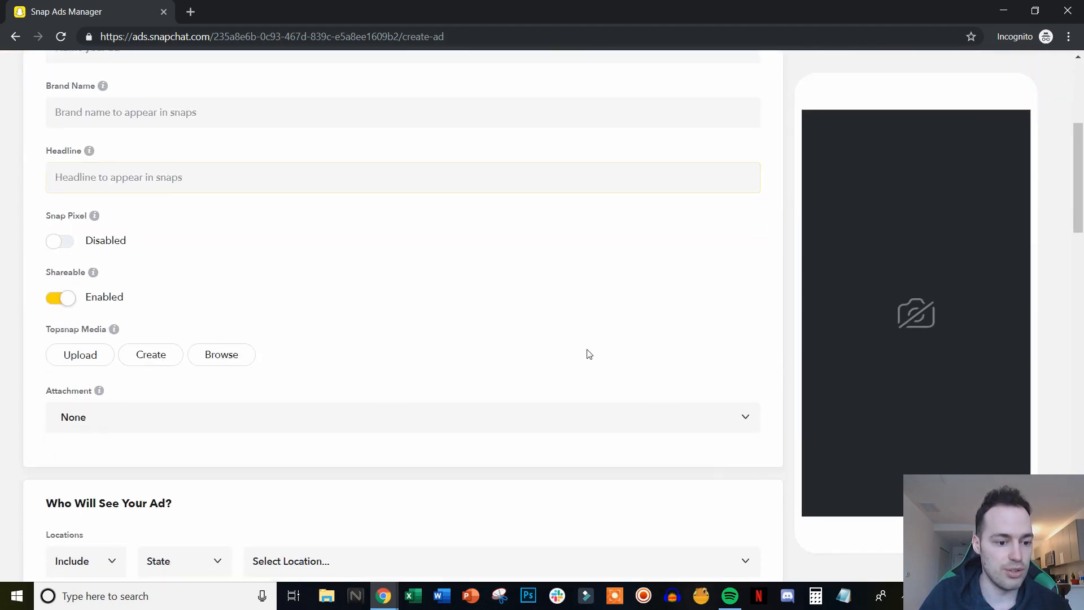
scroll(585, 353, "up", 6)
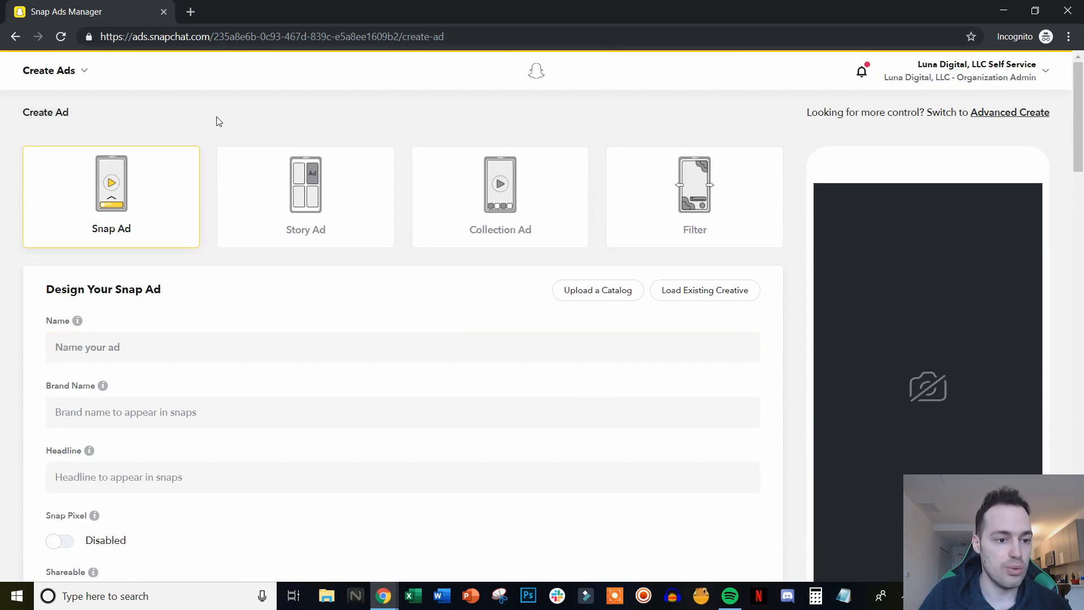
Step: Go to the Snap Pixel page, create the pixel and open its setup instructions
left_click(87, 73)
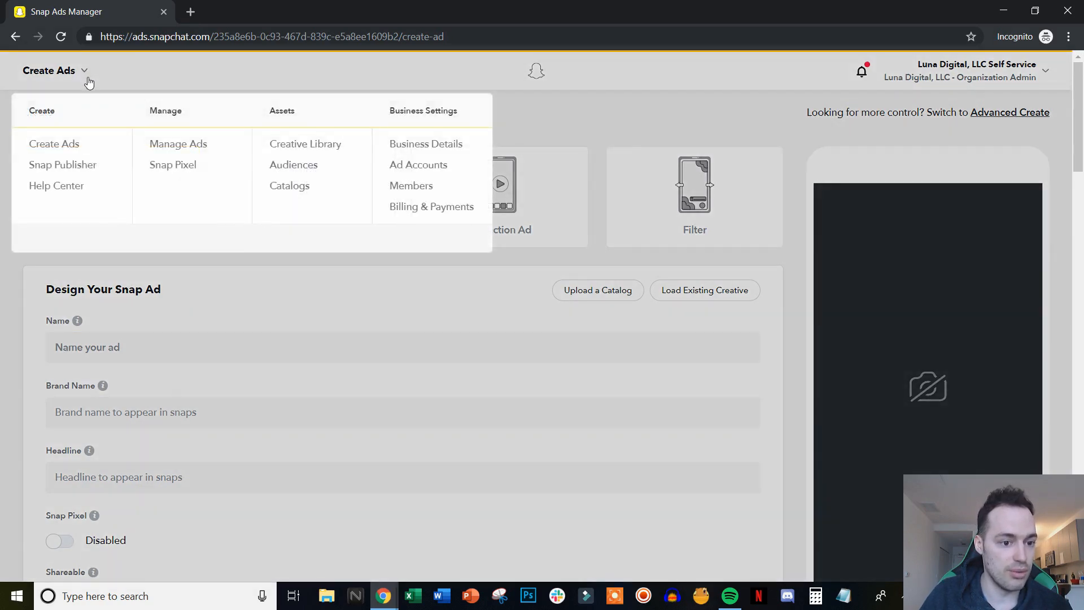
left_click(175, 169)
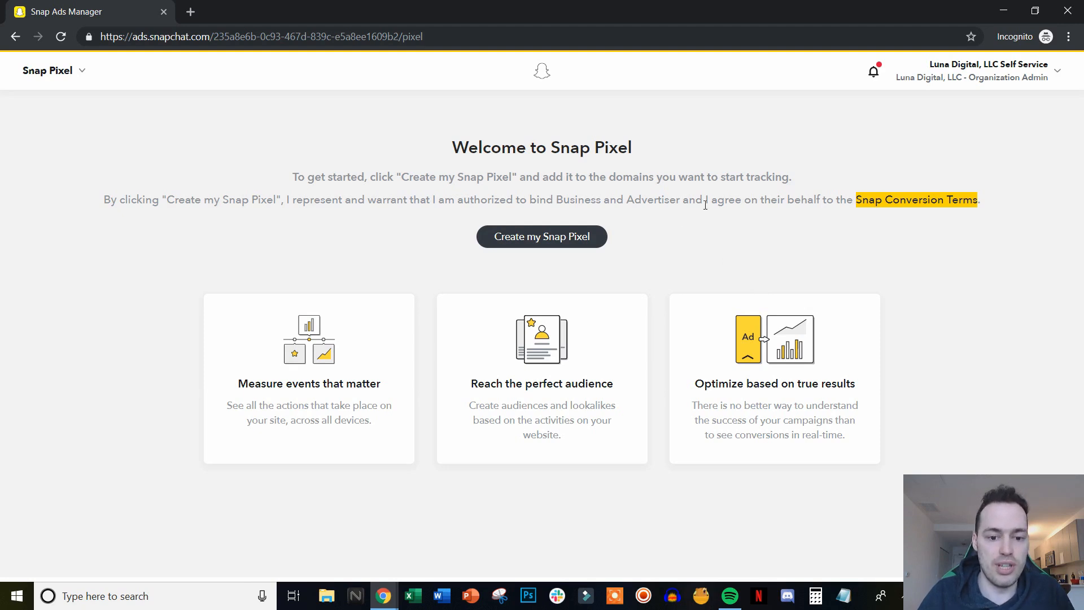
left_click(547, 243)
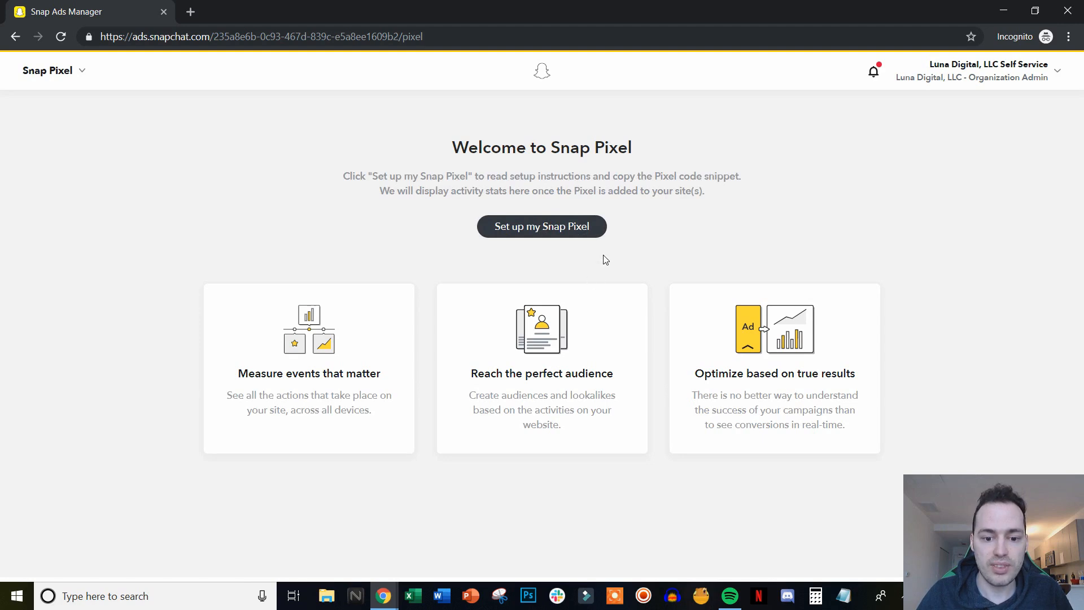
left_click(550, 233)
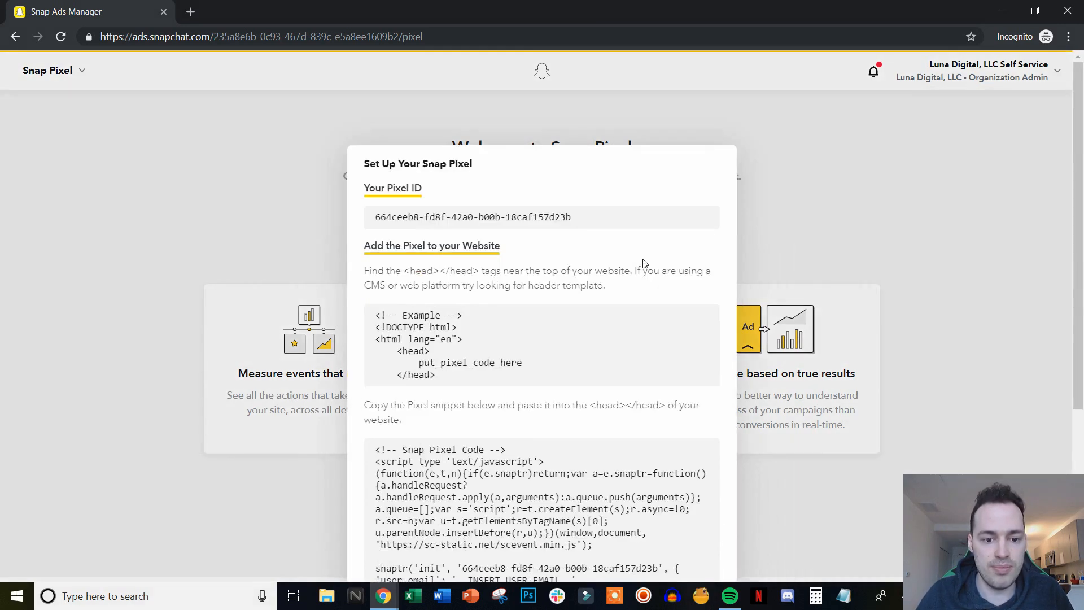
Step: Copy the full Snap Pixel code snippet from the setup instructions to the clipboard
scroll(870, 399, "down", 1)
scroll(853, 395, "down", 1)
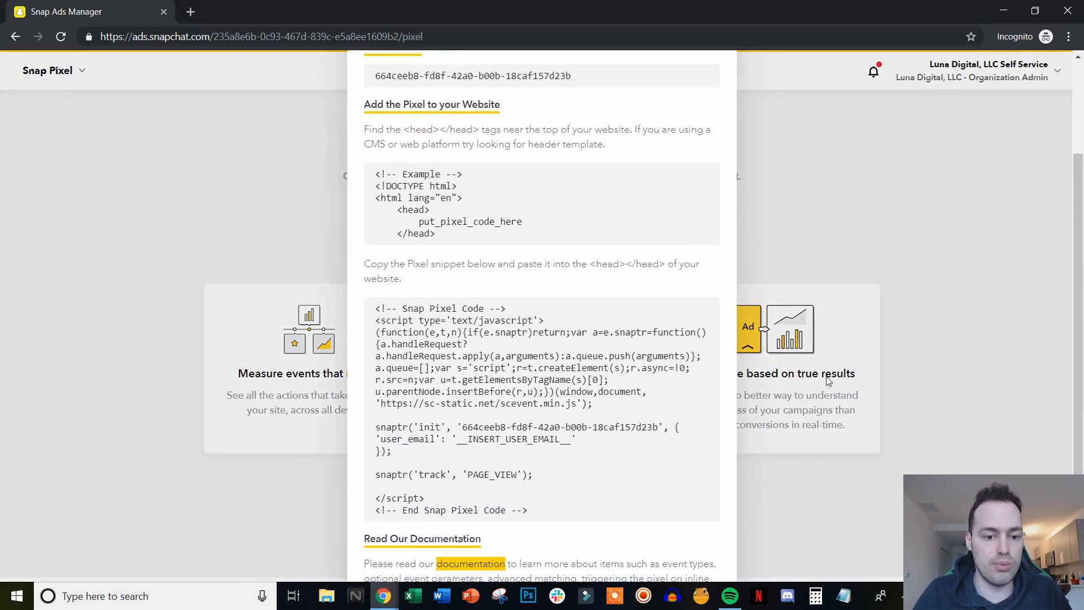
mouse_move(625, 351)
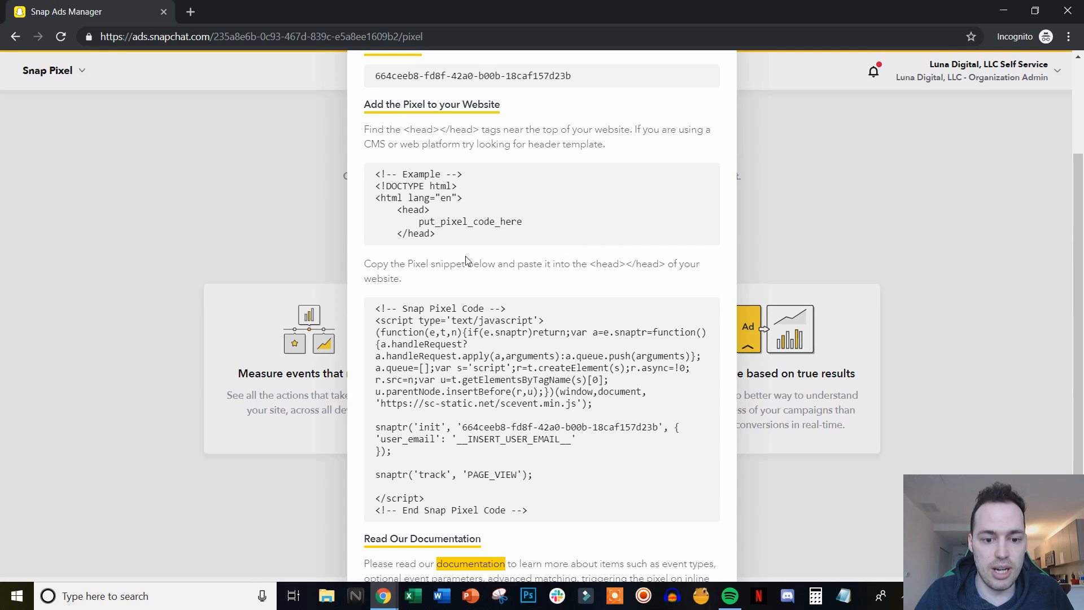
left_click_drag(510, 265, 627, 261)
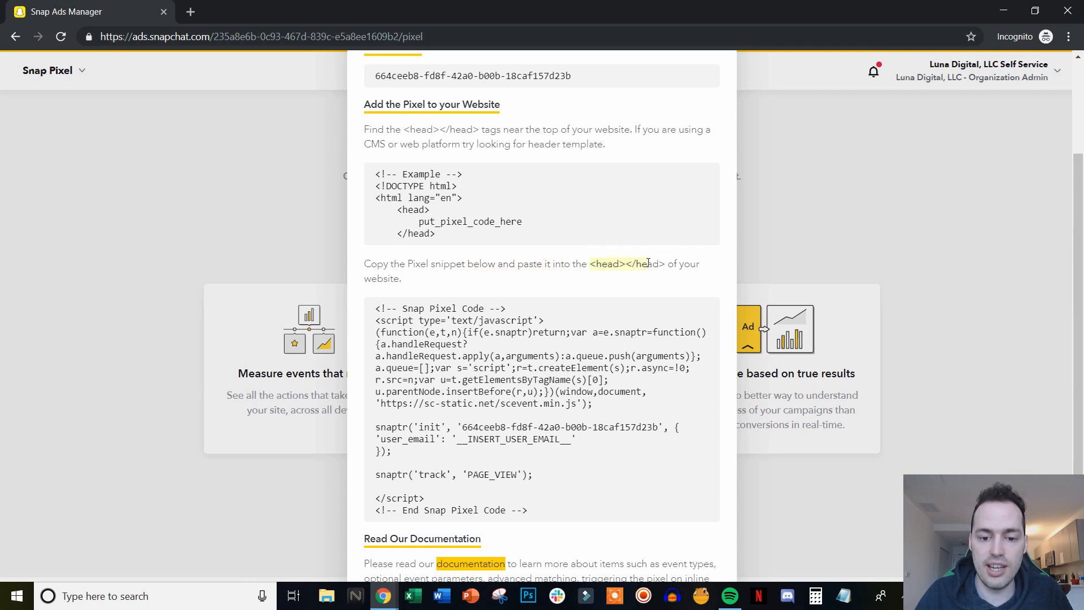
left_click(466, 262)
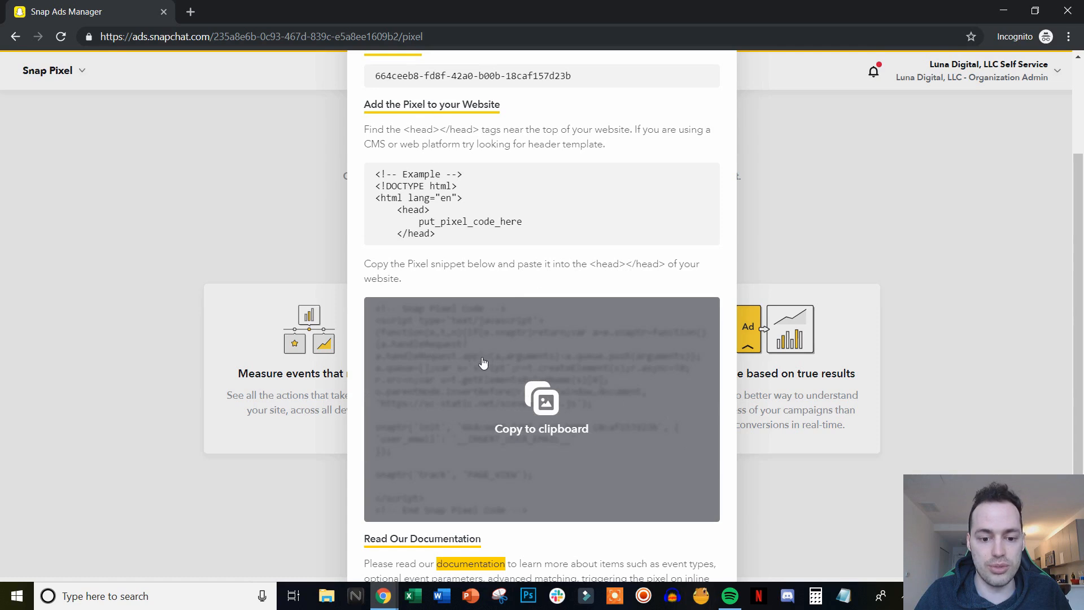
mouse_move(636, 372)
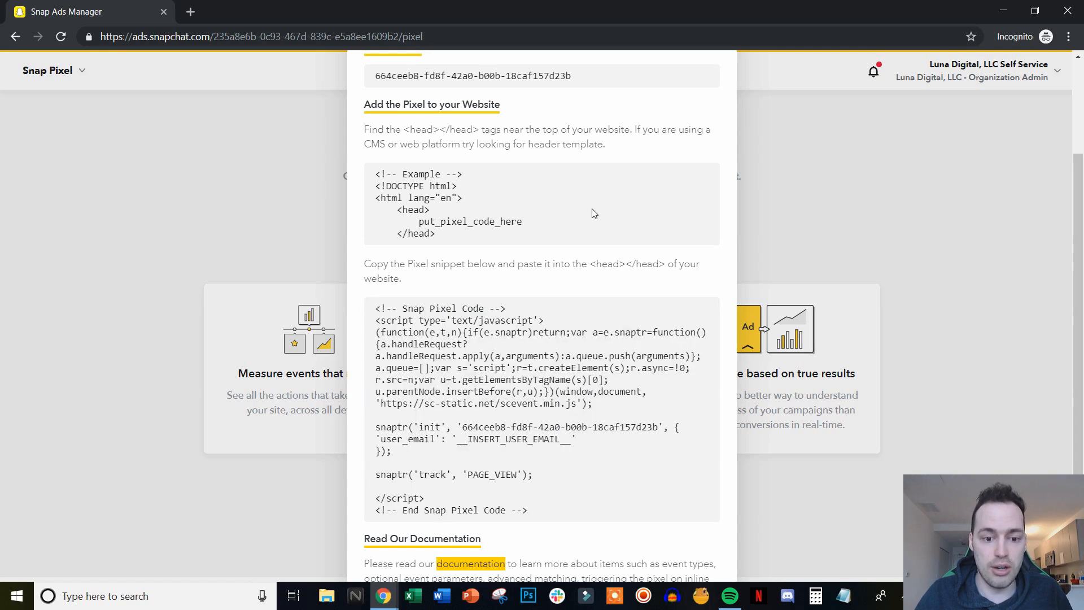
mouse_move(583, 353)
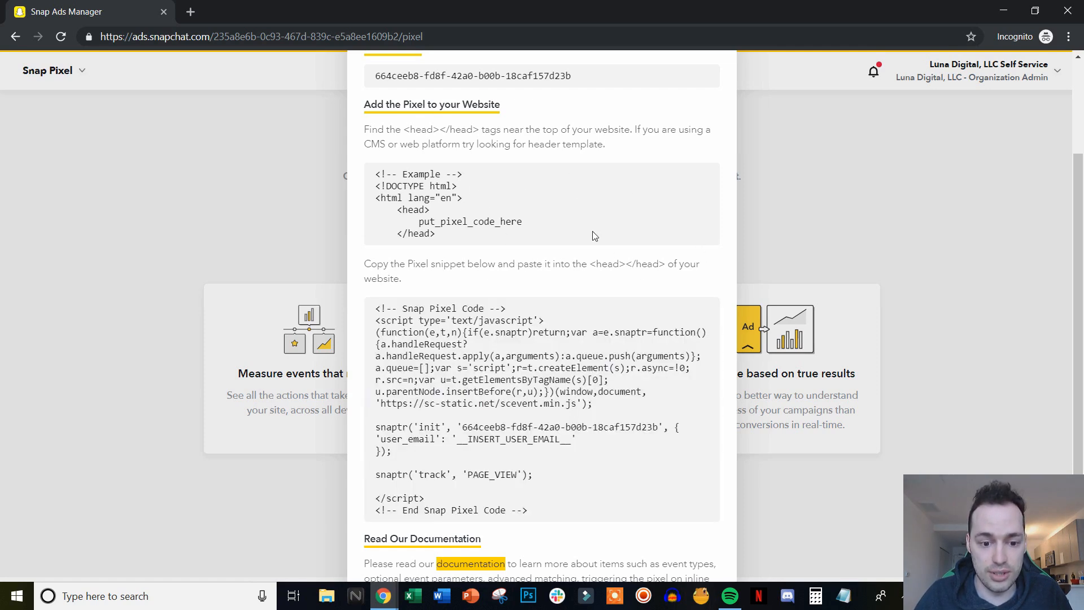
left_click(543, 408)
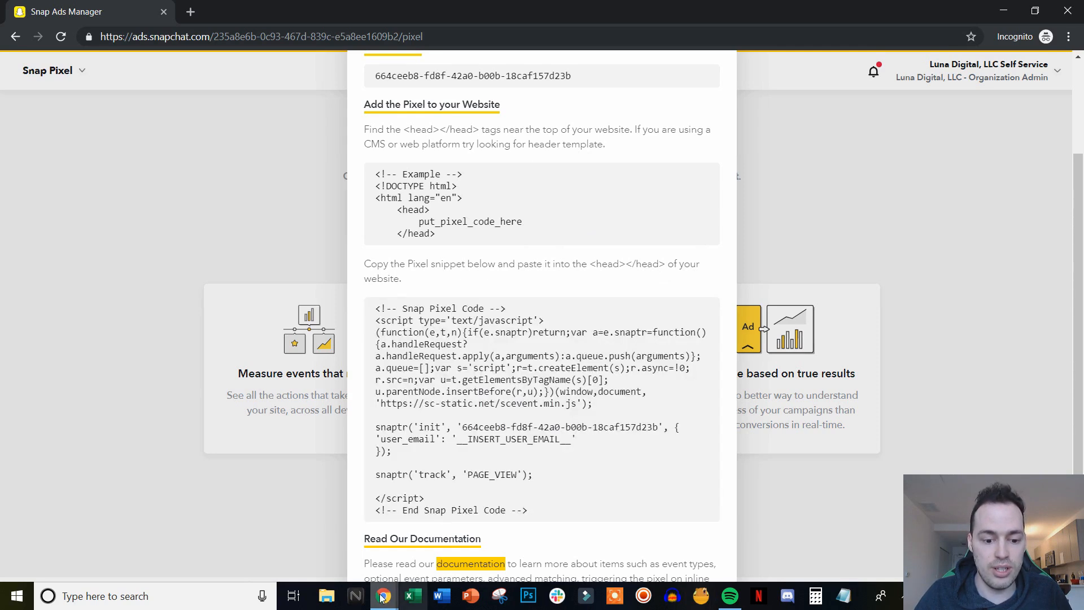
Step: Switch to the Shopify store admin and open the code editor for the live Debut theme
mouse_move(384, 594)
left_click(389, 551)
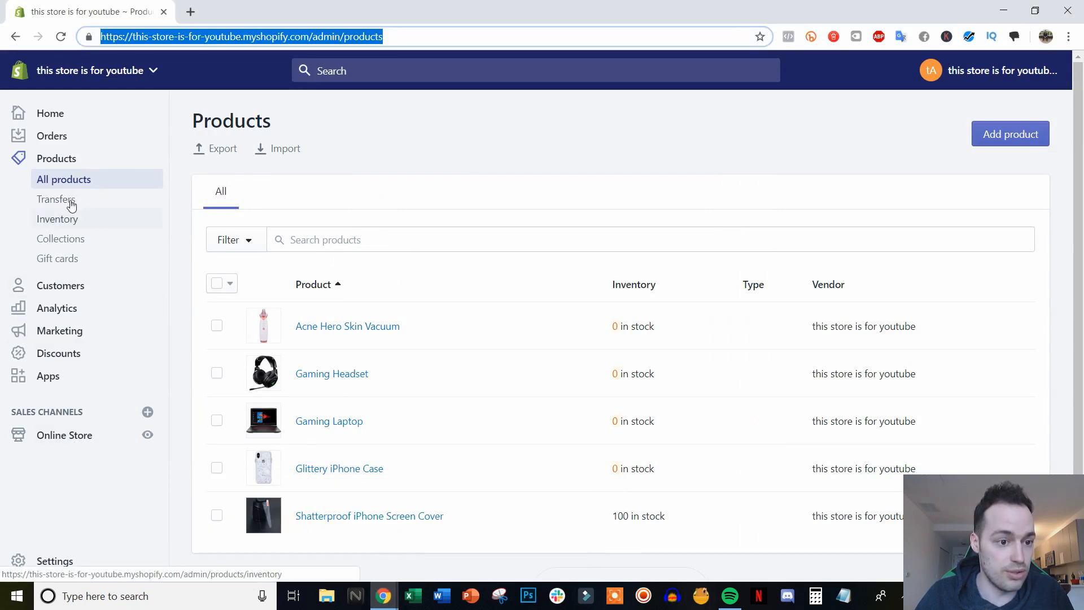
left_click(59, 440)
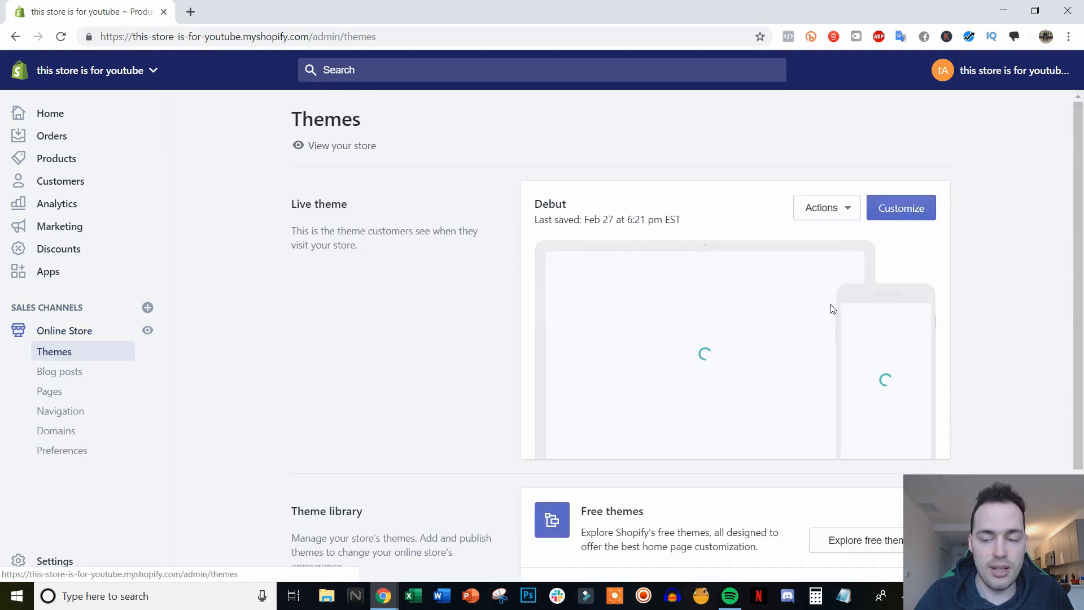
left_click(847, 211)
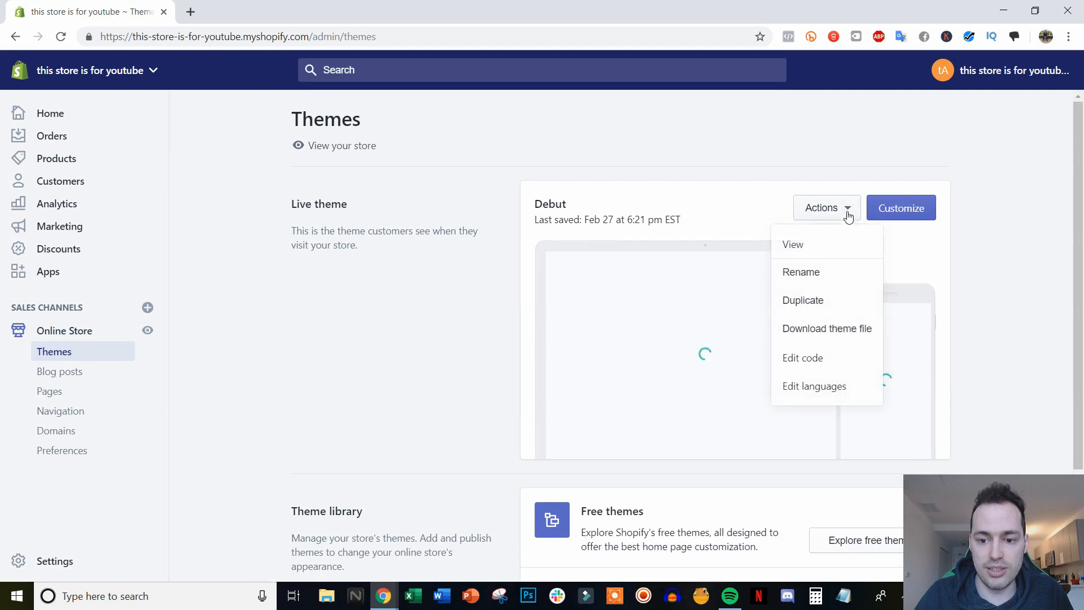
left_click(818, 360)
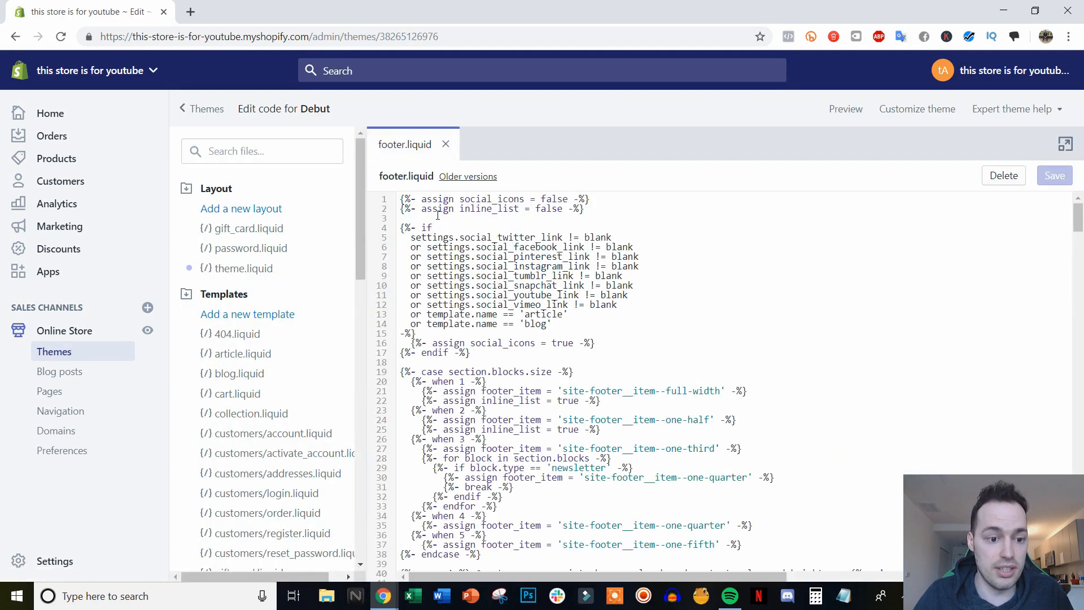
Step: Paste the Snap Pixel code into theme.liquid on a new line just above the closing </head> tag and save the file
left_click(241, 272)
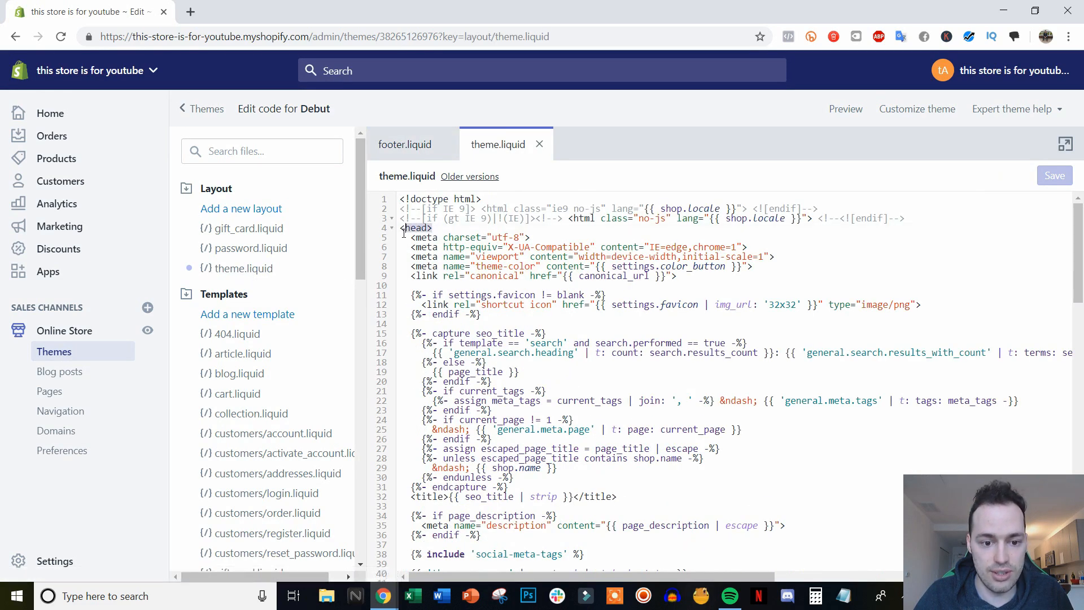
left_click_drag(1076, 272, 1076, 418)
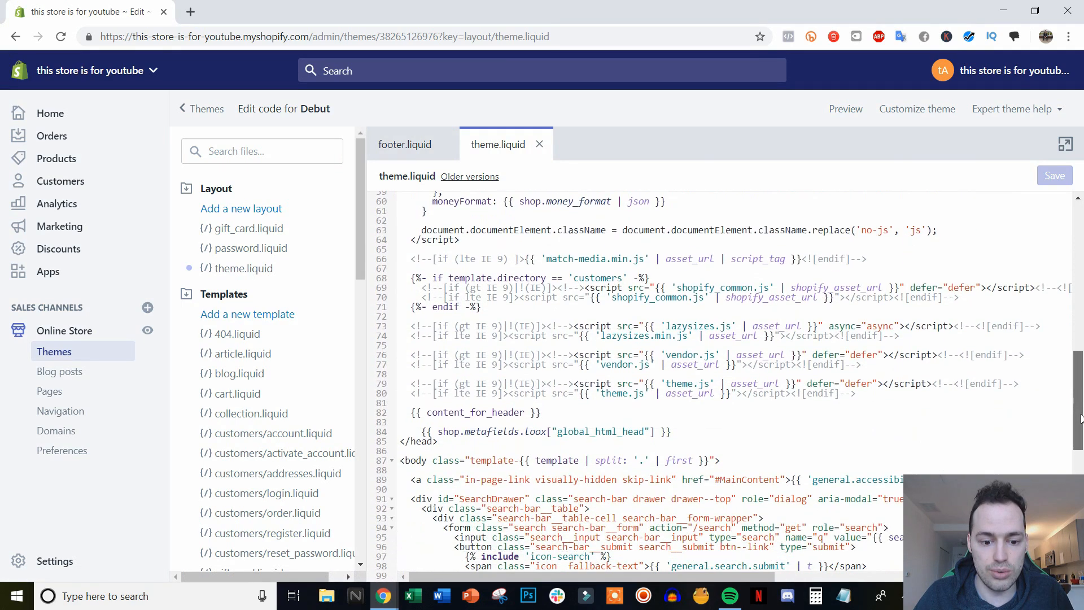
left_click_drag(438, 442, 410, 442)
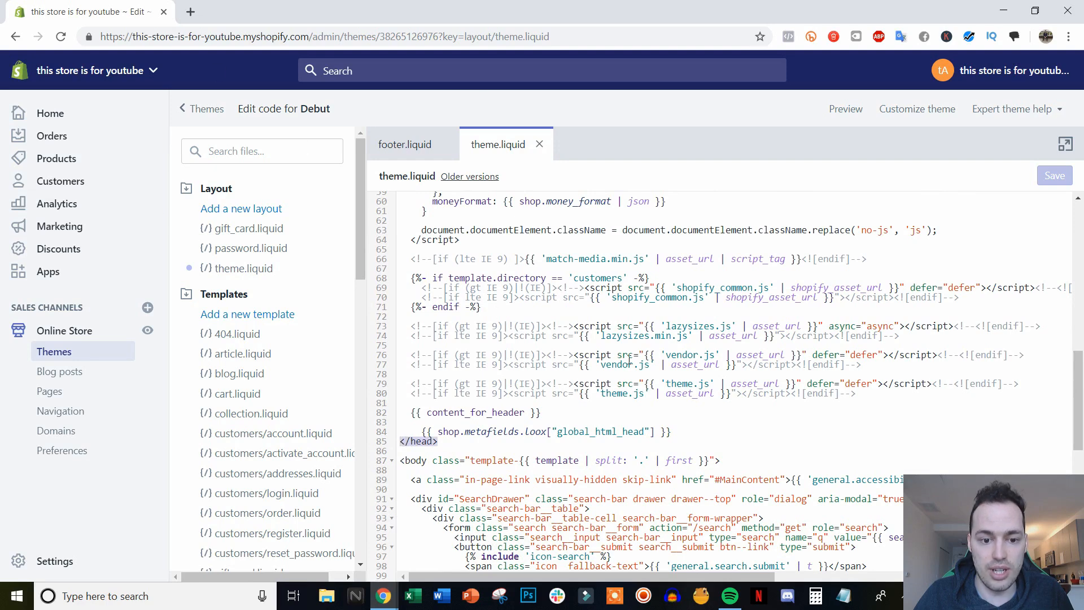
left_click(684, 432)
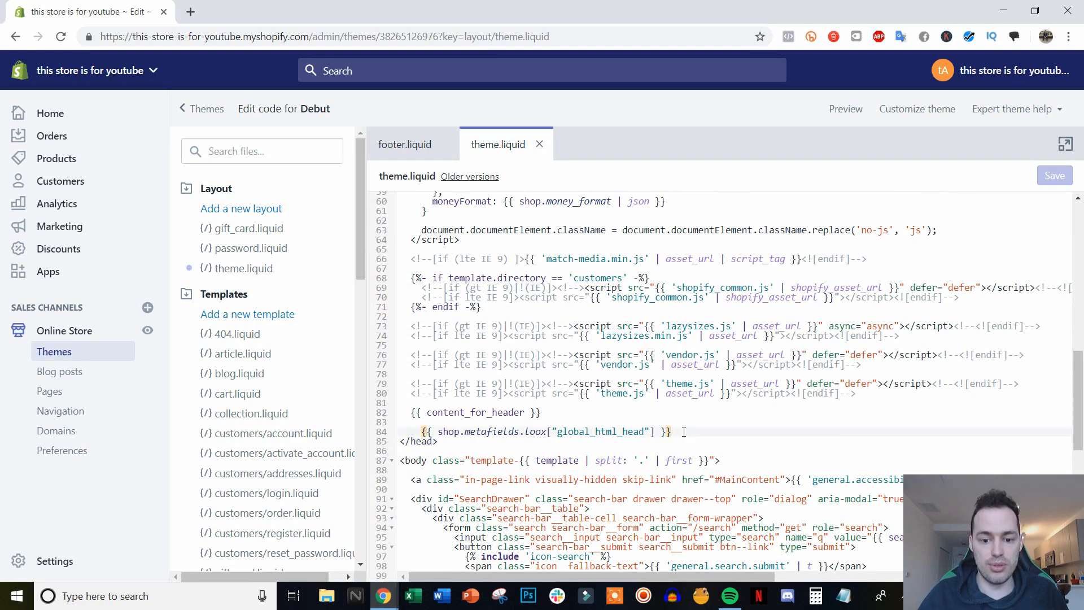
key("Return")
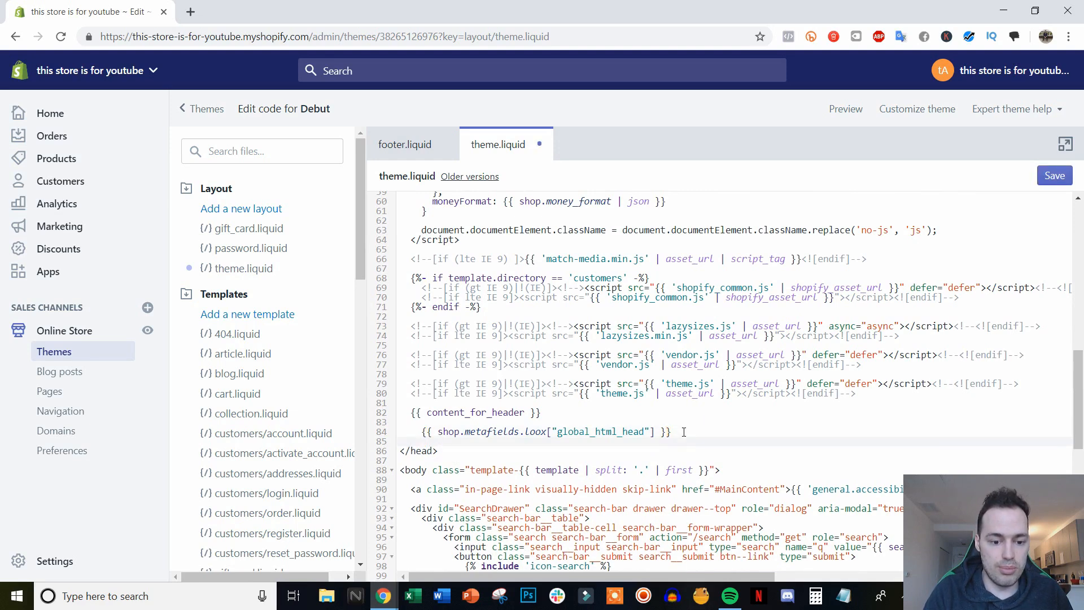
key("ctrl+v")
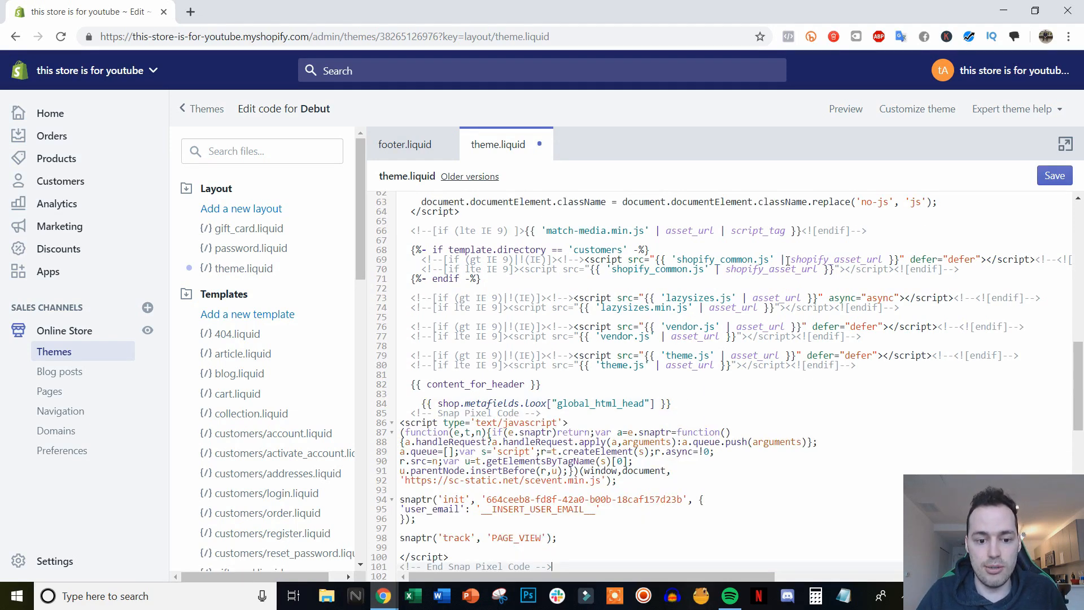
left_click(1055, 176)
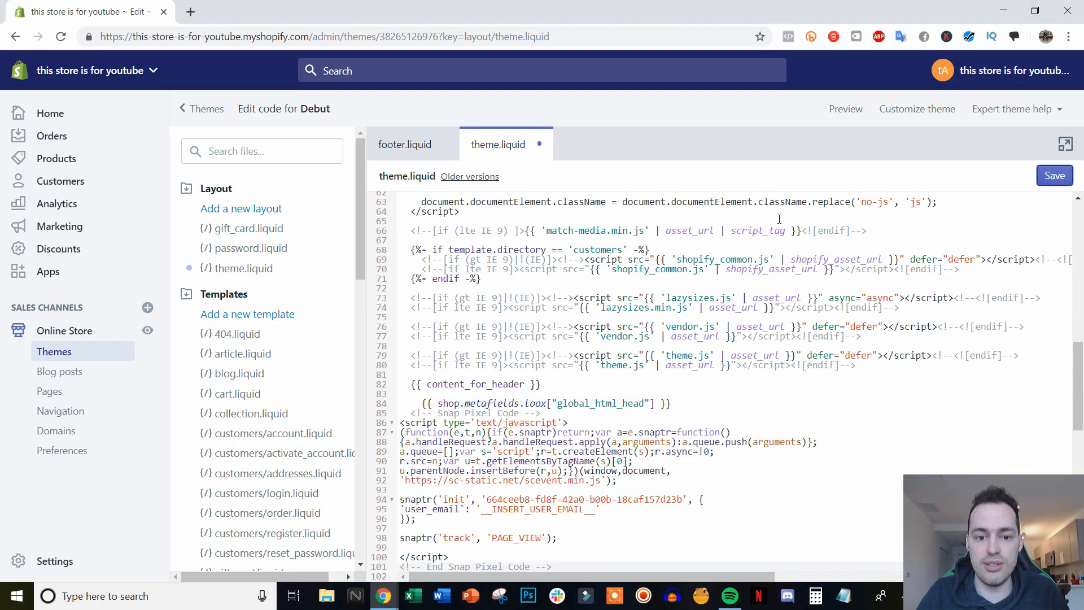
Step: Save theme.liquid, return to Snap Ads Manager, and finish the Snap Pixel setup instructions, reloading the pixel page
left_click(1053, 180)
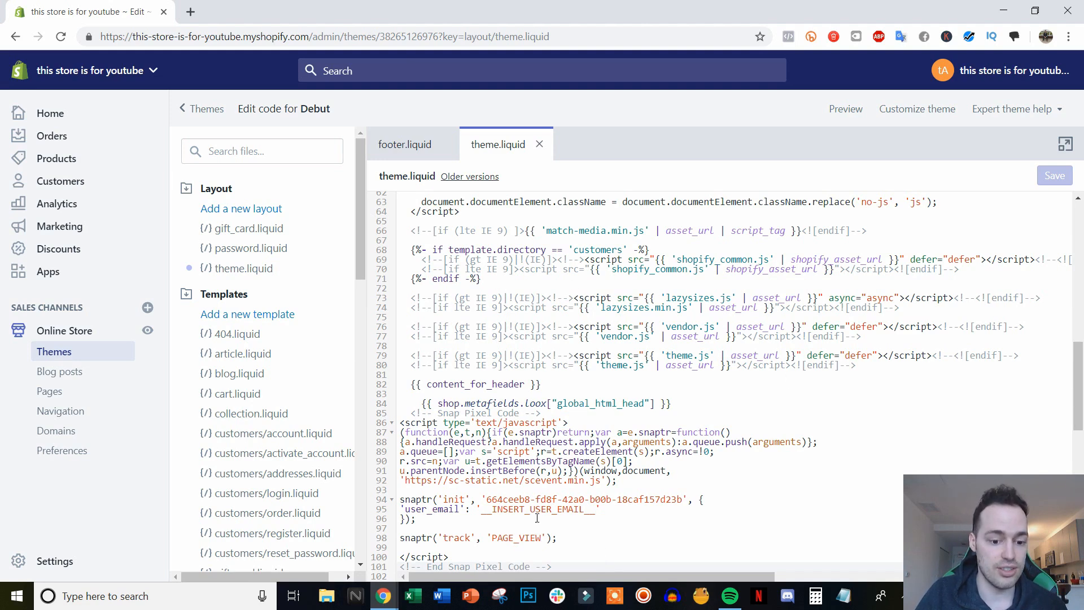
mouse_move(379, 603)
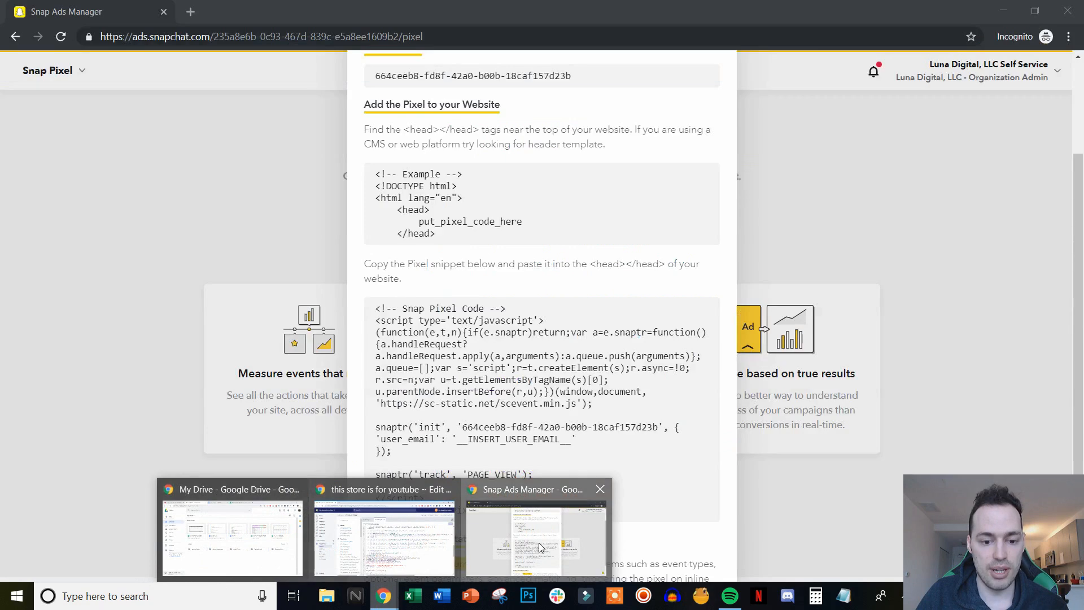
left_click(550, 537)
scroll(804, 430, "down", 3)
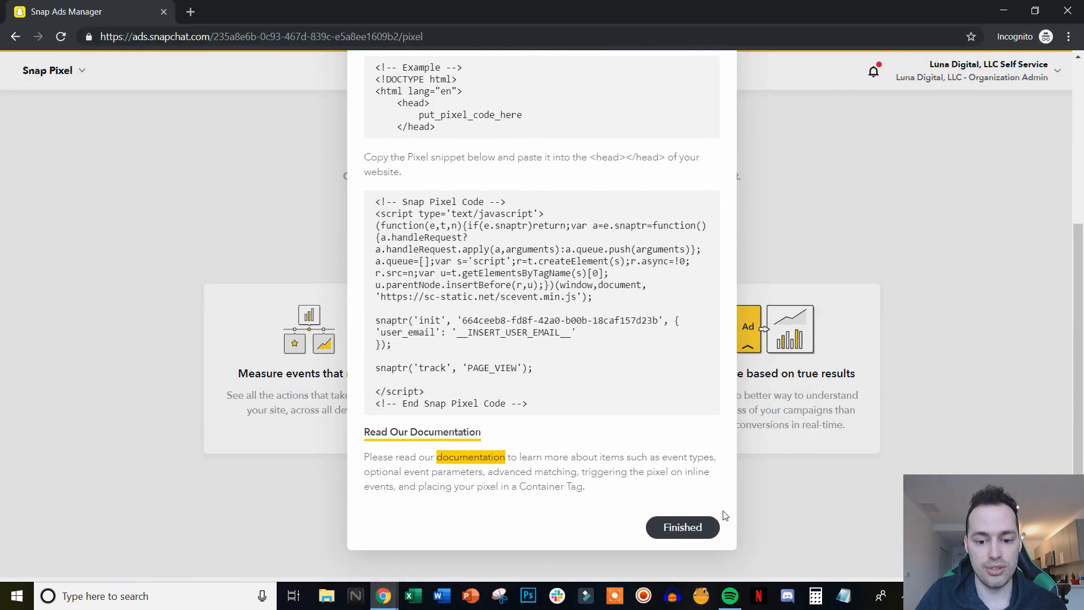
left_click(686, 529)
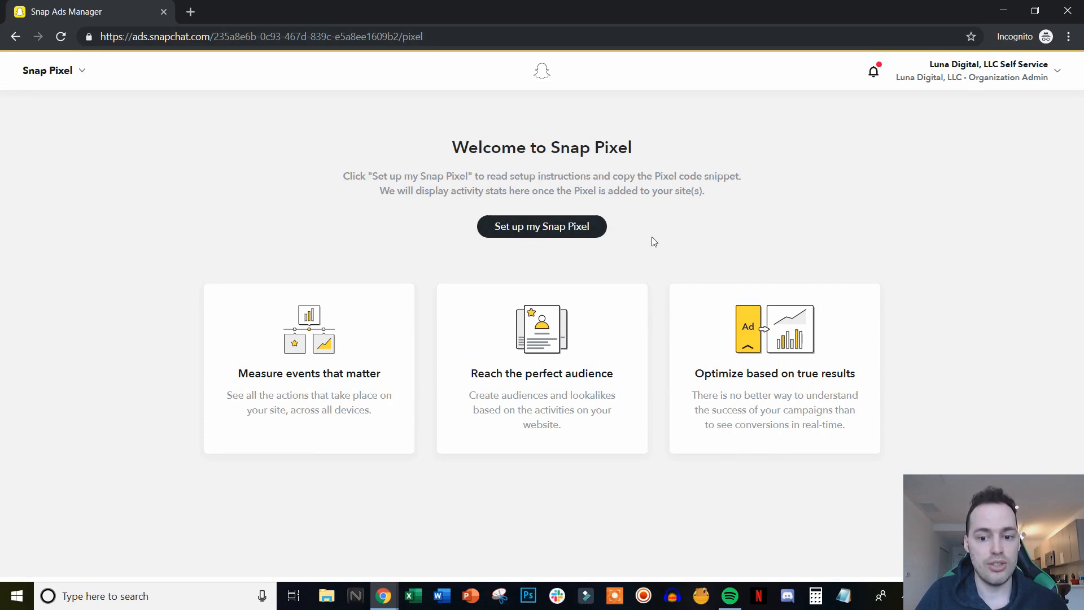
left_click(61, 36)
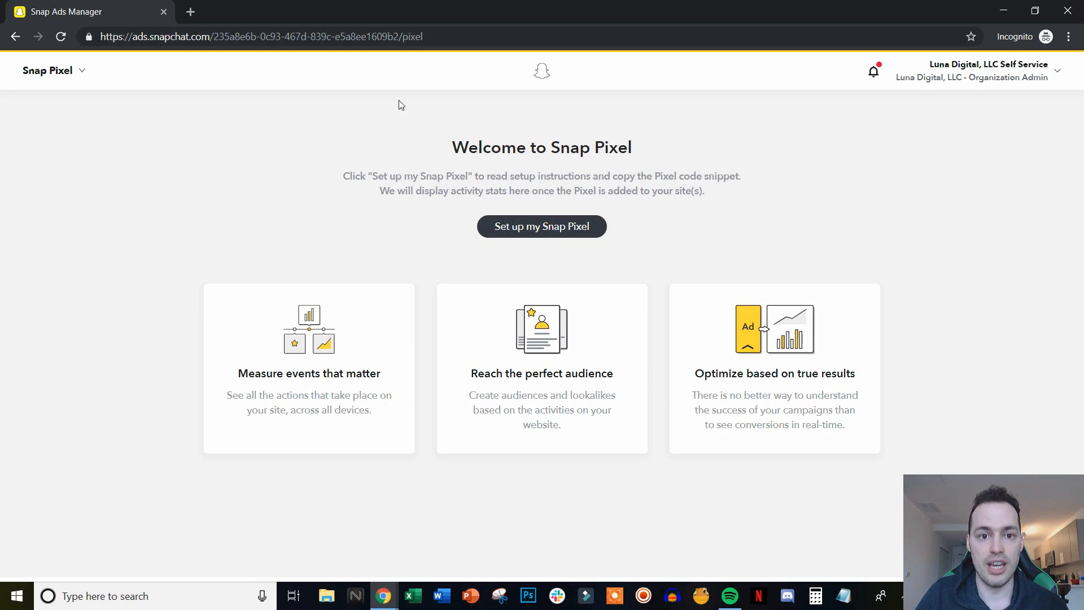
Step: Start creating a new ad with the Quick & Easy option, using the Snap Ad format
left_click(83, 73)
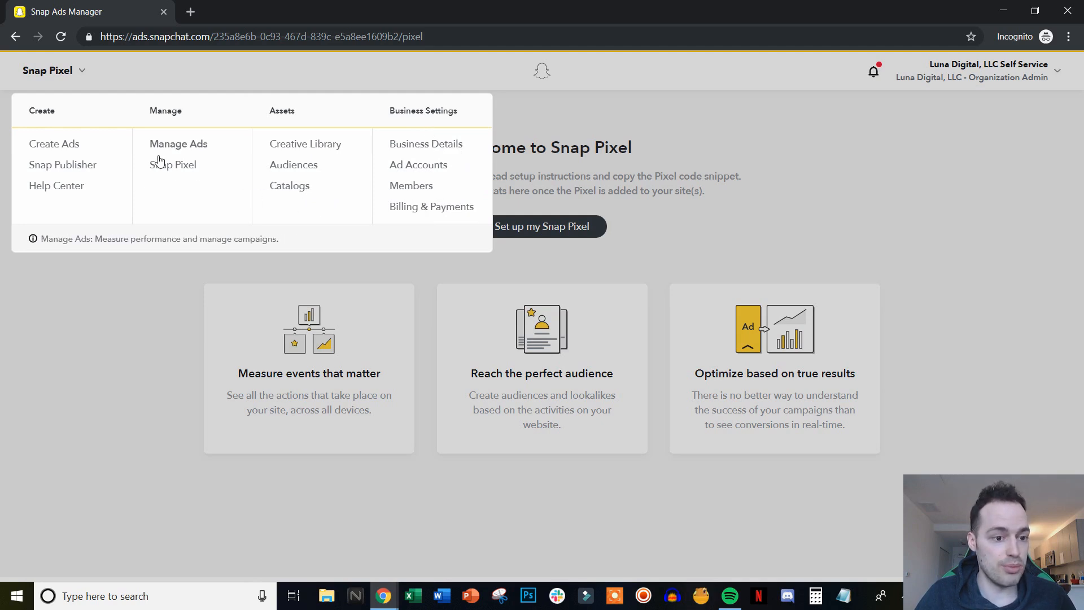
left_click(54, 151)
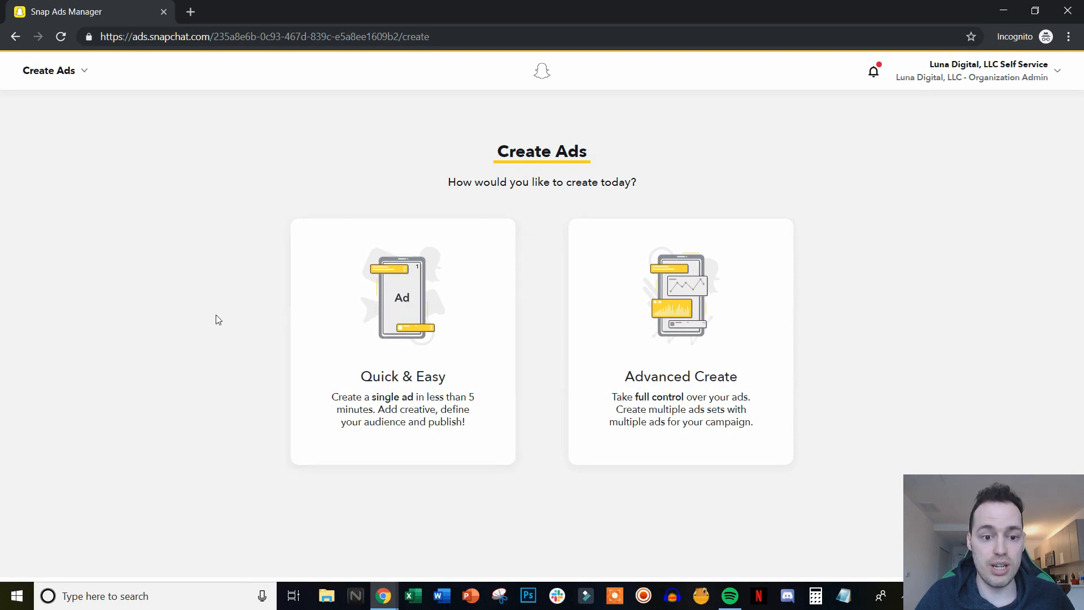
left_click(392, 337)
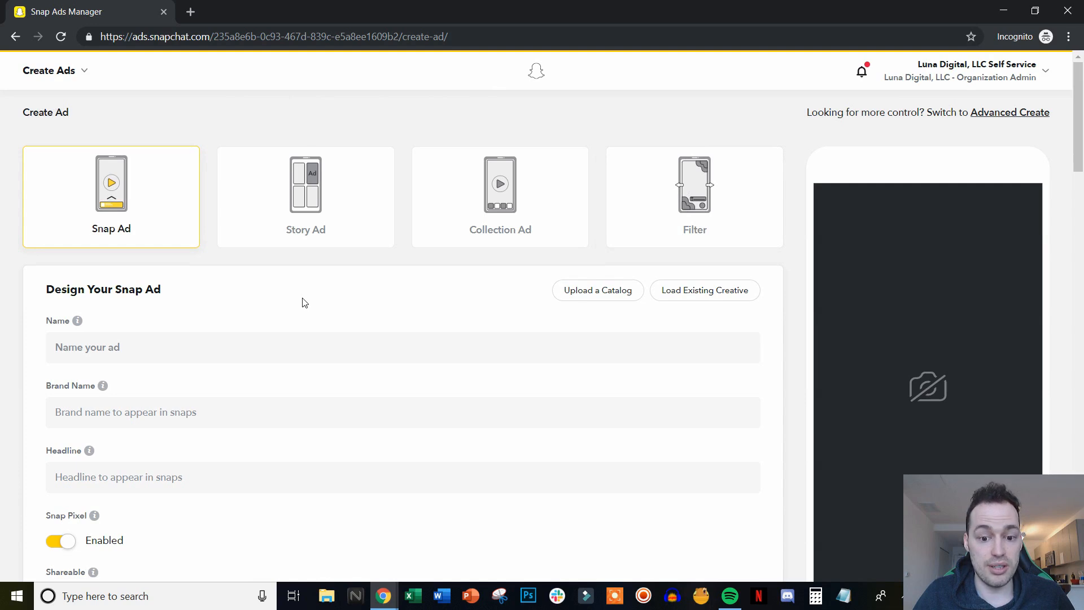
scroll(304, 302, "down", 1)
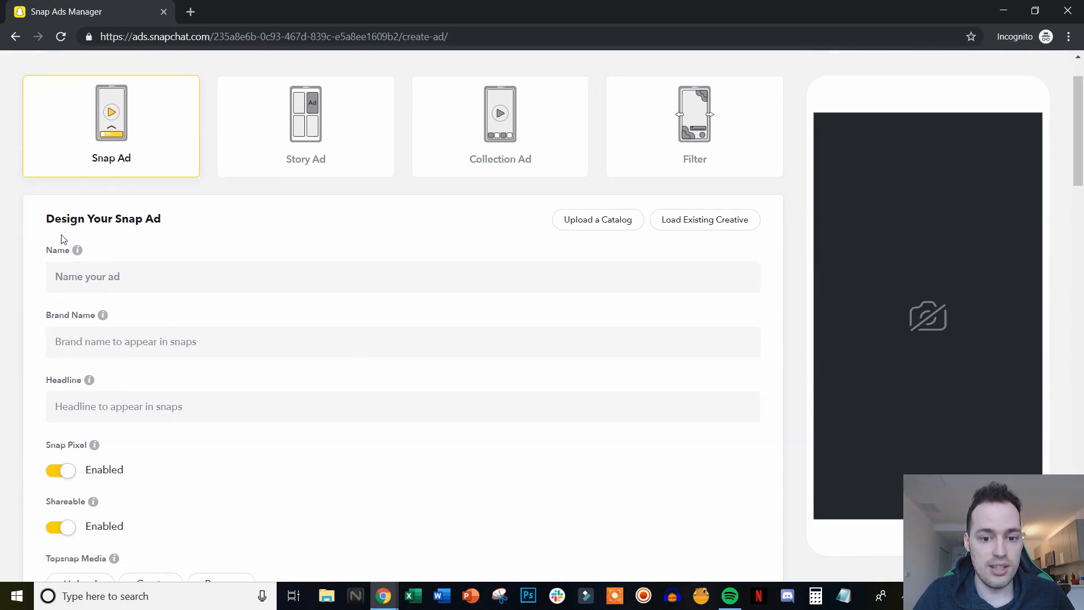
left_click(75, 266)
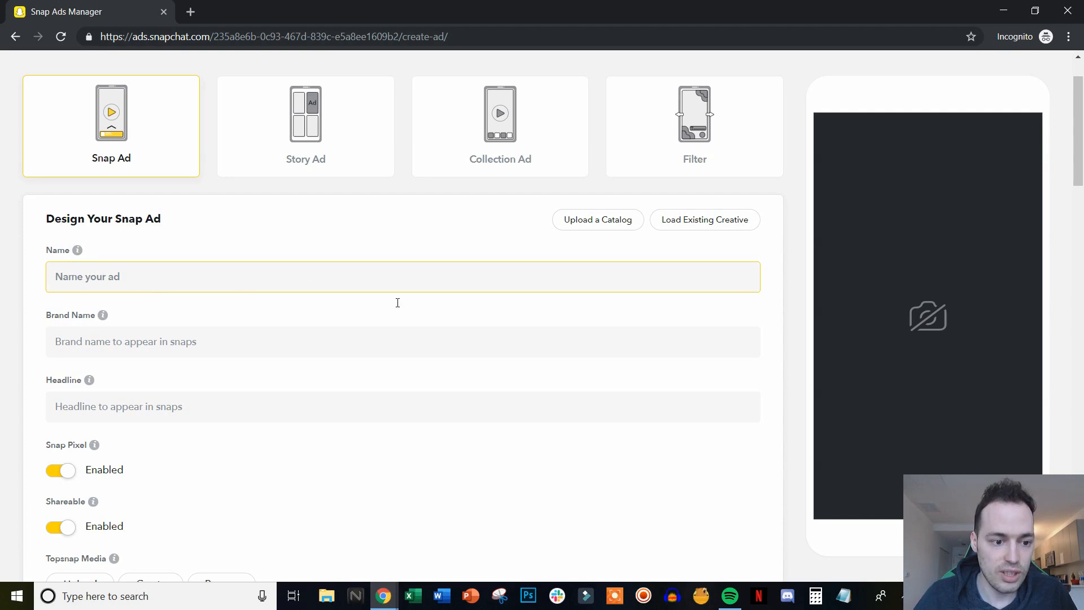
Step: Switch to the Shopify store admin and open the Acne Hero Skin Vacuum product from the product list
mouse_move(377, 586)
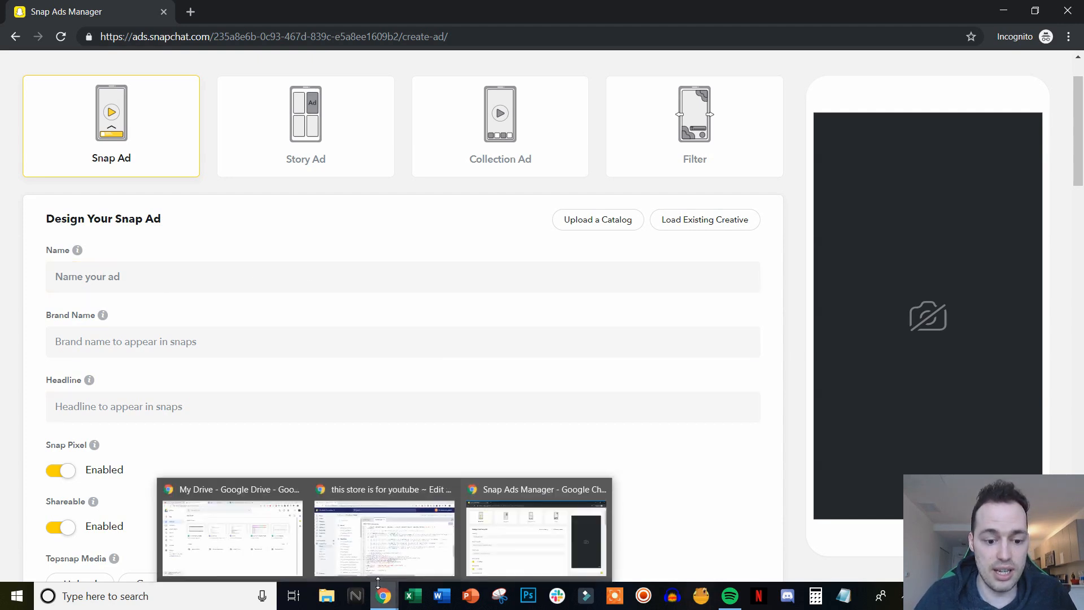
left_click(396, 540)
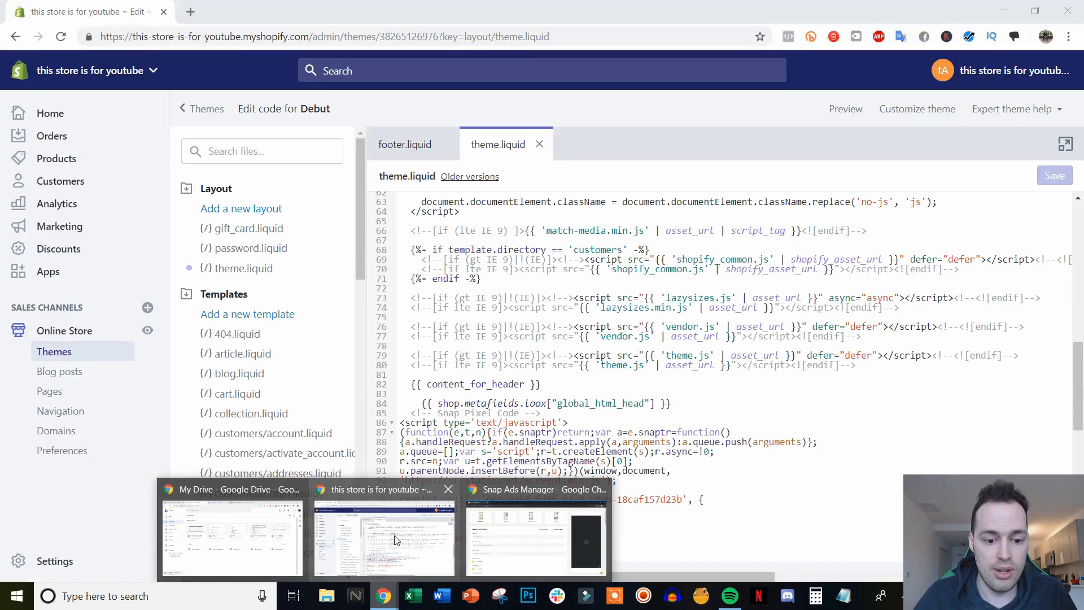
left_click(84, 161)
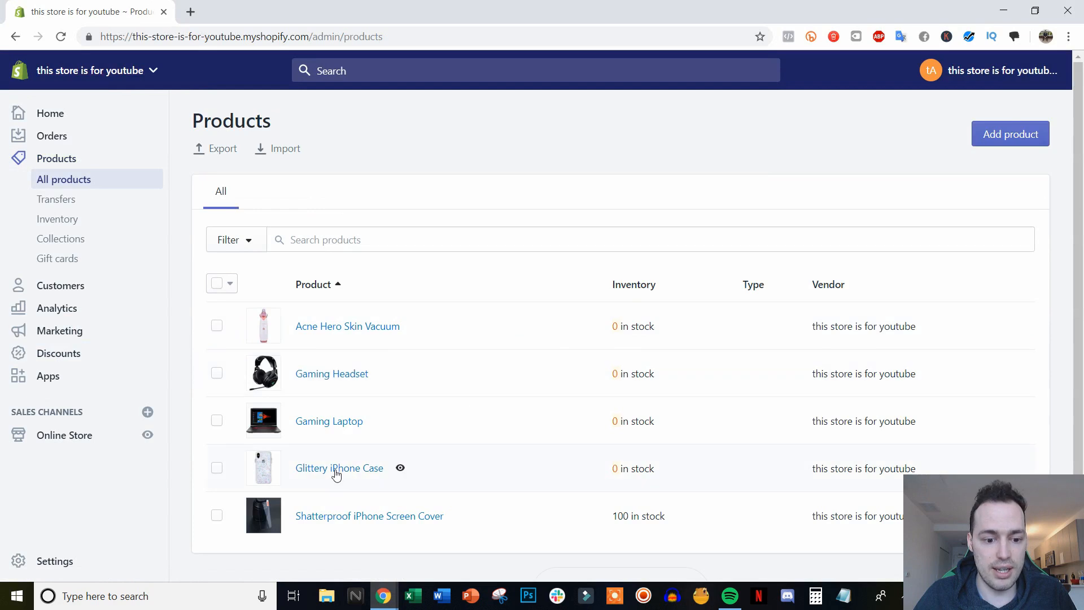
left_click(361, 328)
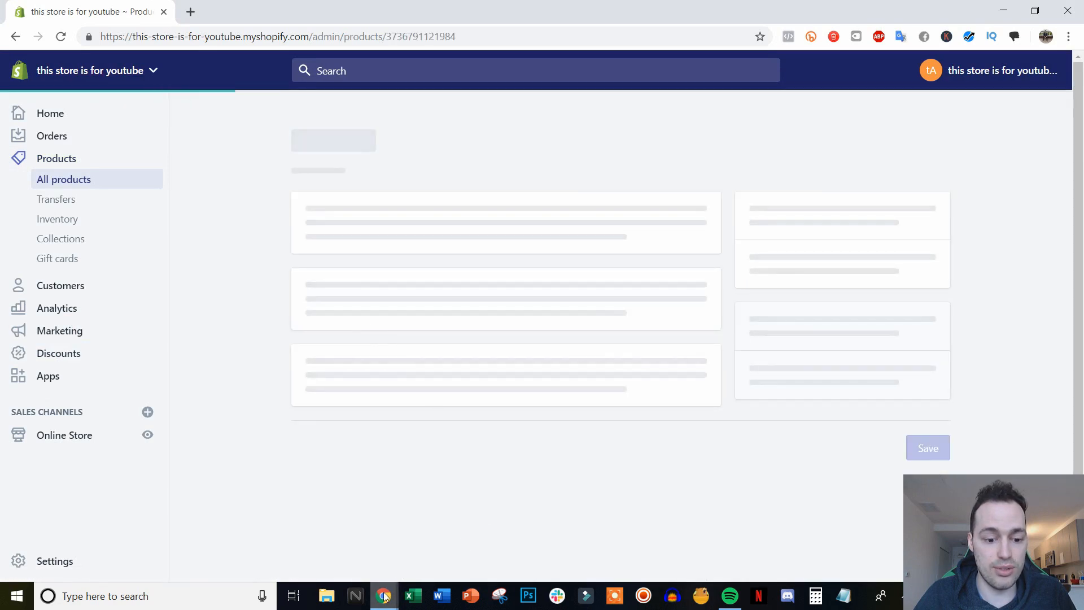
Step: Switch back to Snap Ads Manager and name the ad "Skin Vacuum Ad 1"
mouse_move(384, 596)
left_click(489, 543)
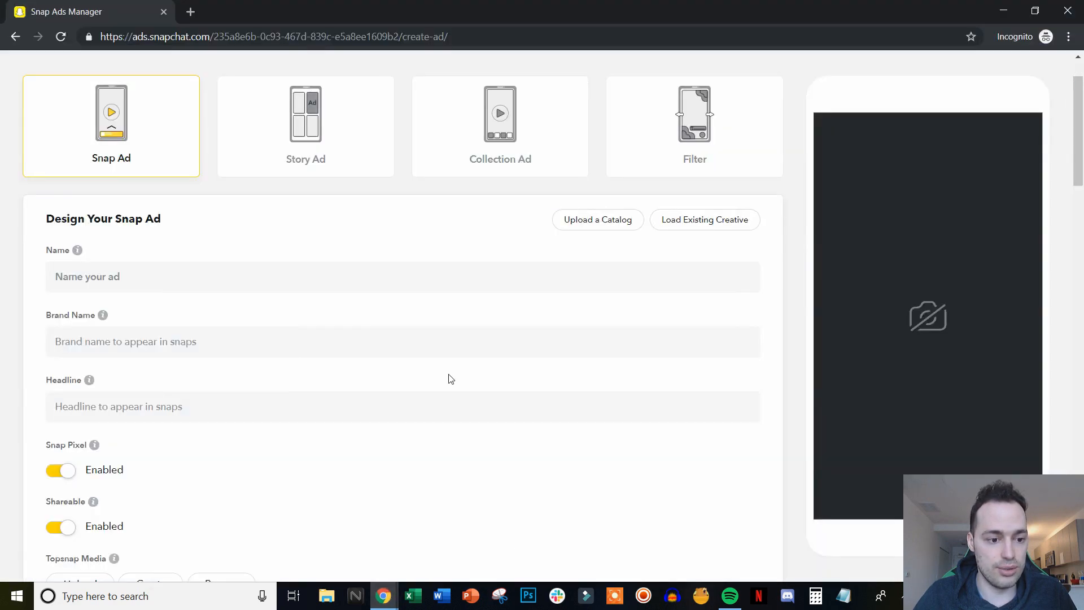
left_click(201, 270)
type("Skin")
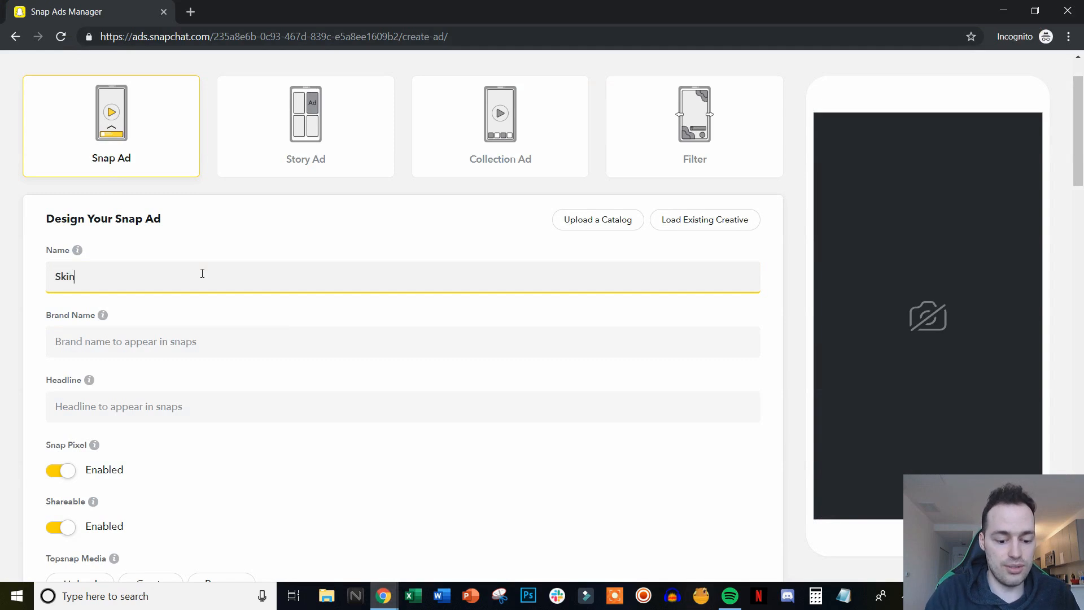
type(" Vacuum A")
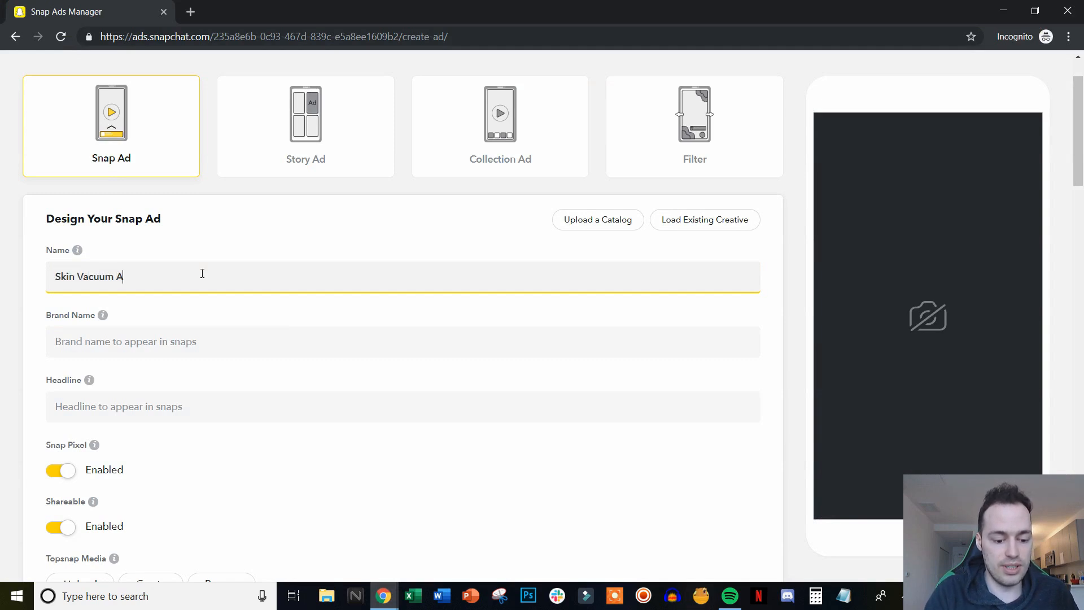
type("d 1")
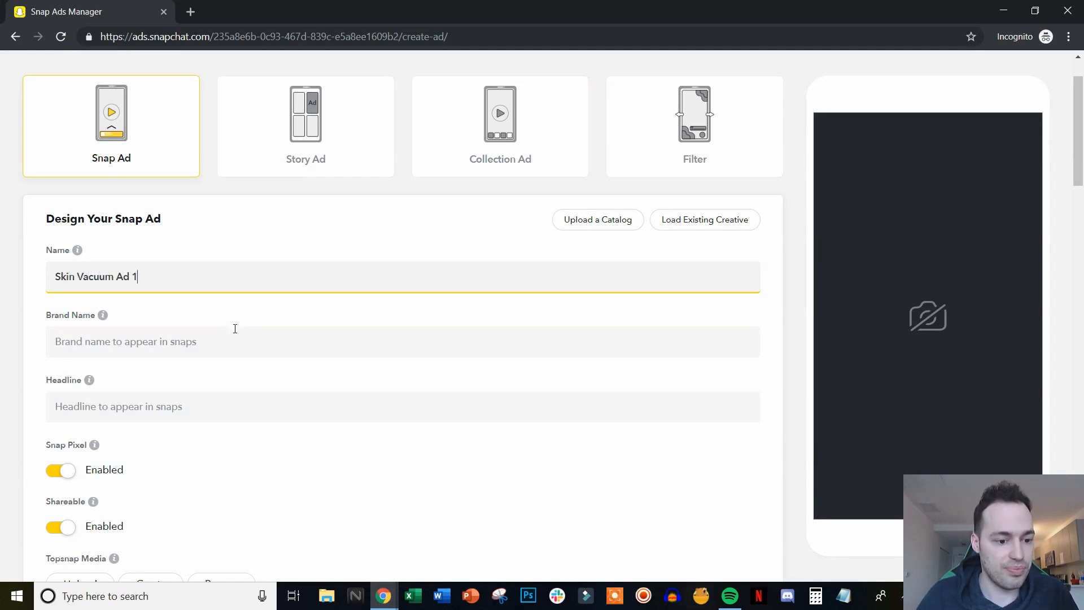
Step: Set the Snap Ad's brand name to "Luna Digital"
left_click(228, 333)
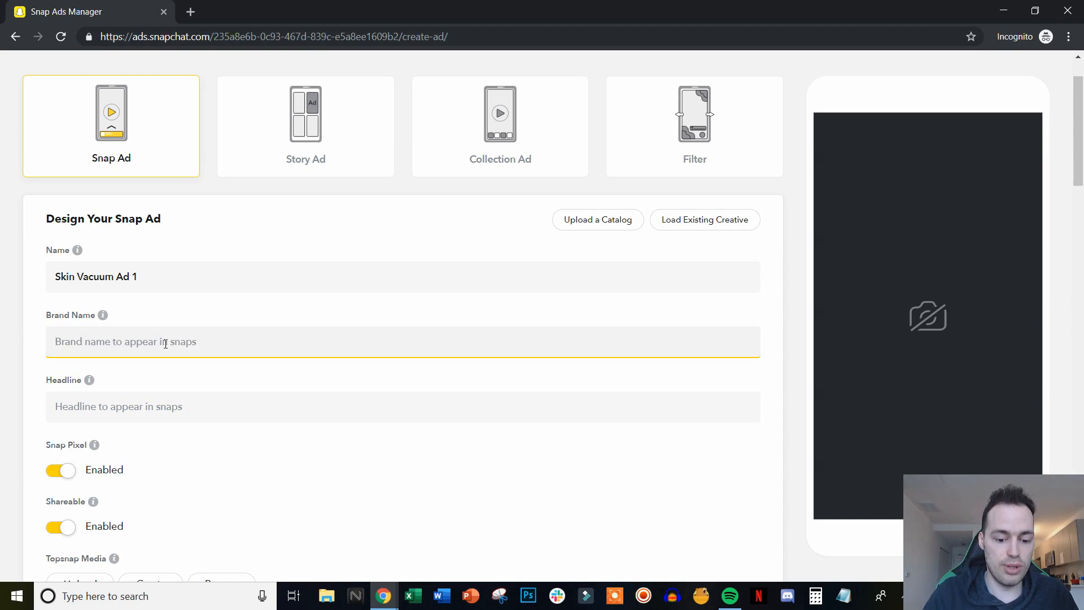
type("Luna Digit")
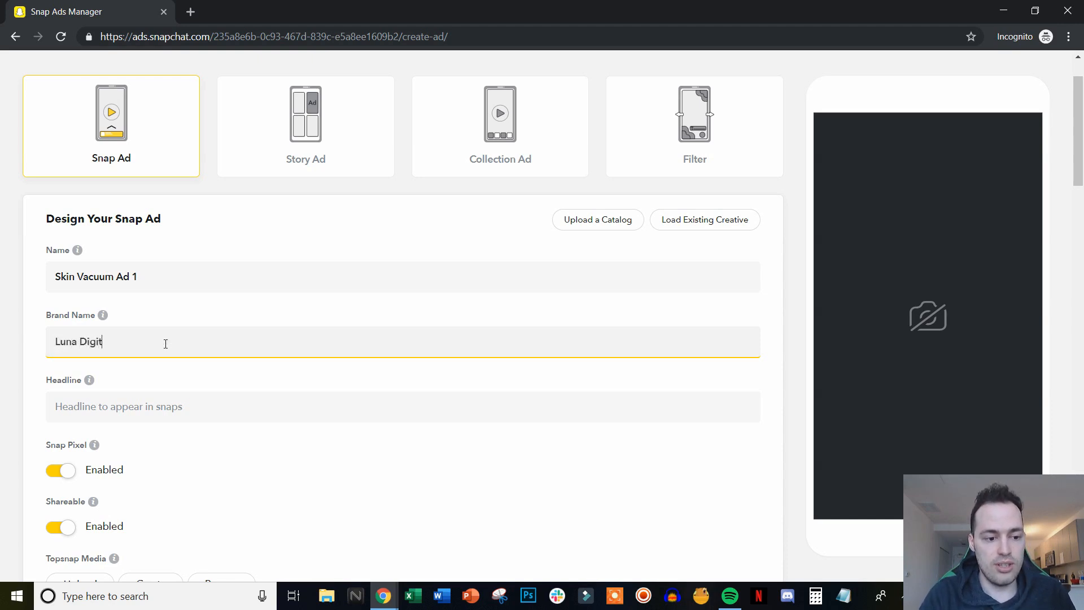
type("al")
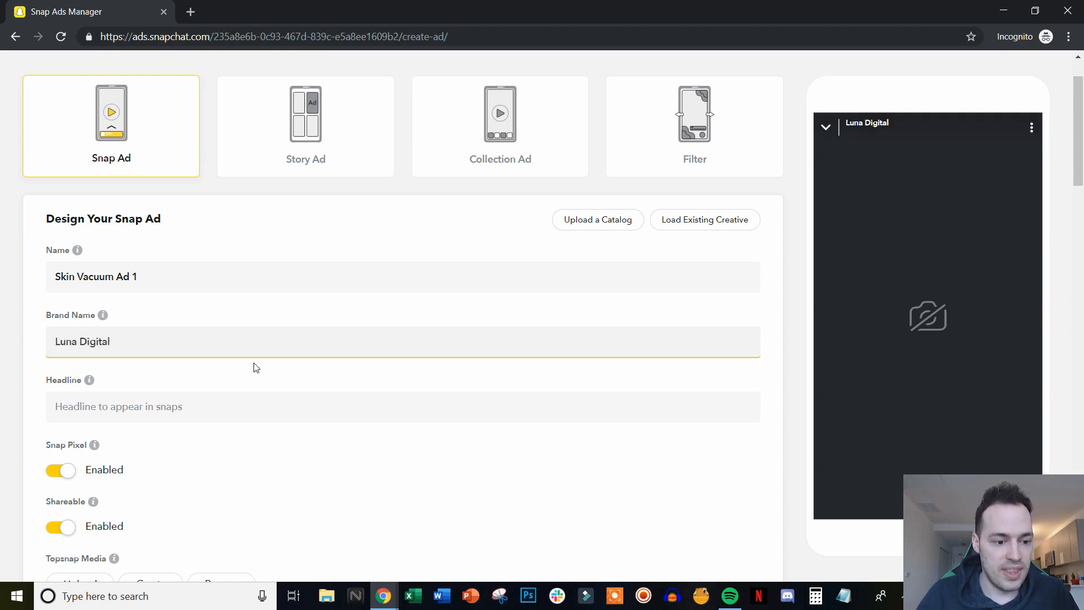
Step: Enter "This Vacuum Removes Blackheads In Seconds!" as the Snap Ad's headline
left_click(136, 408)
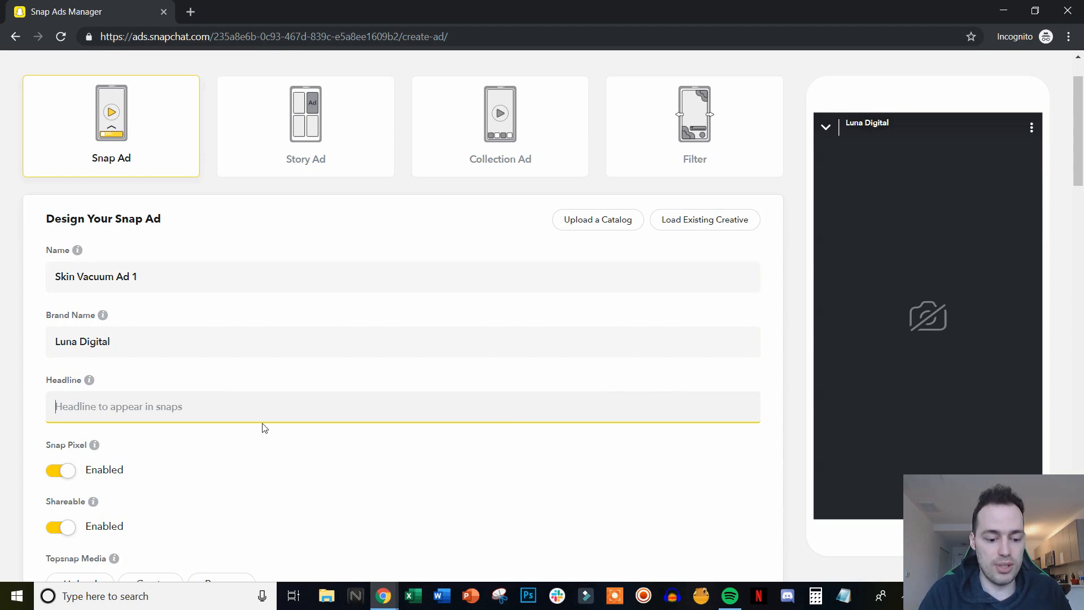
type("This ")
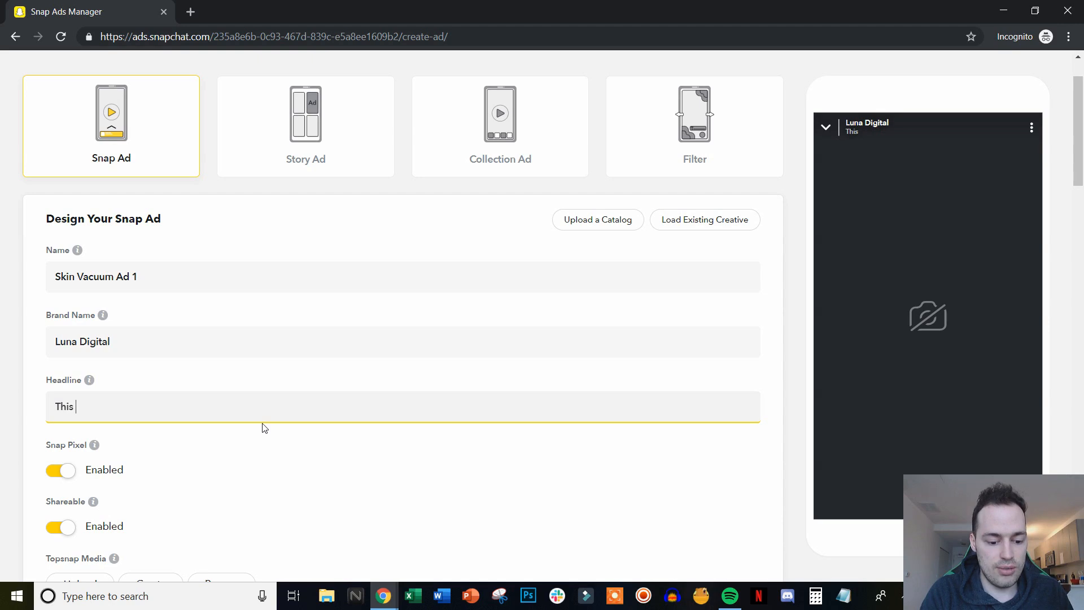
type("Vacuum ")
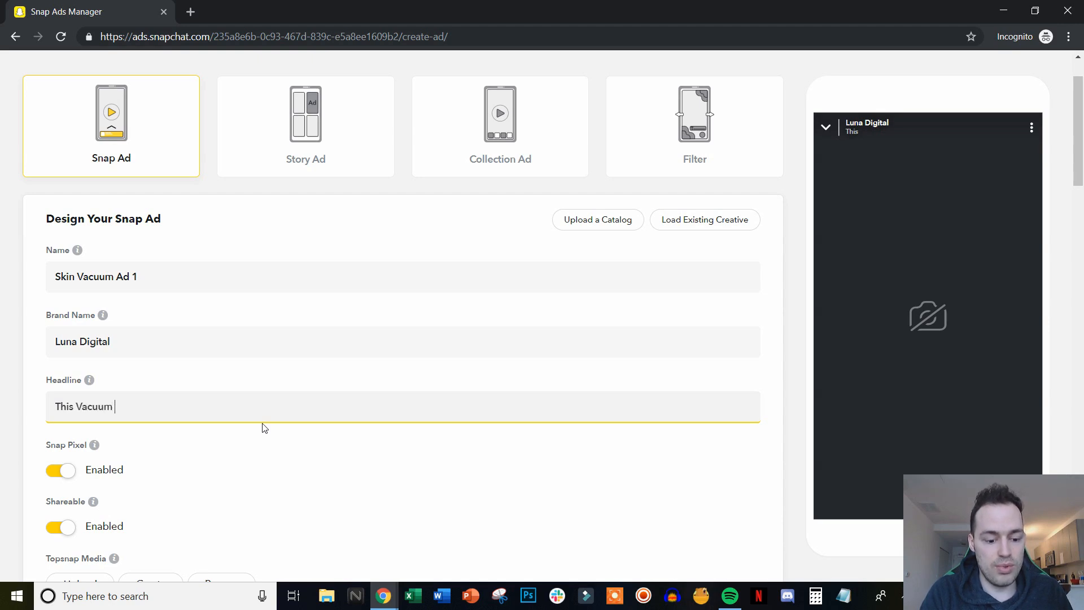
type("Removes ")
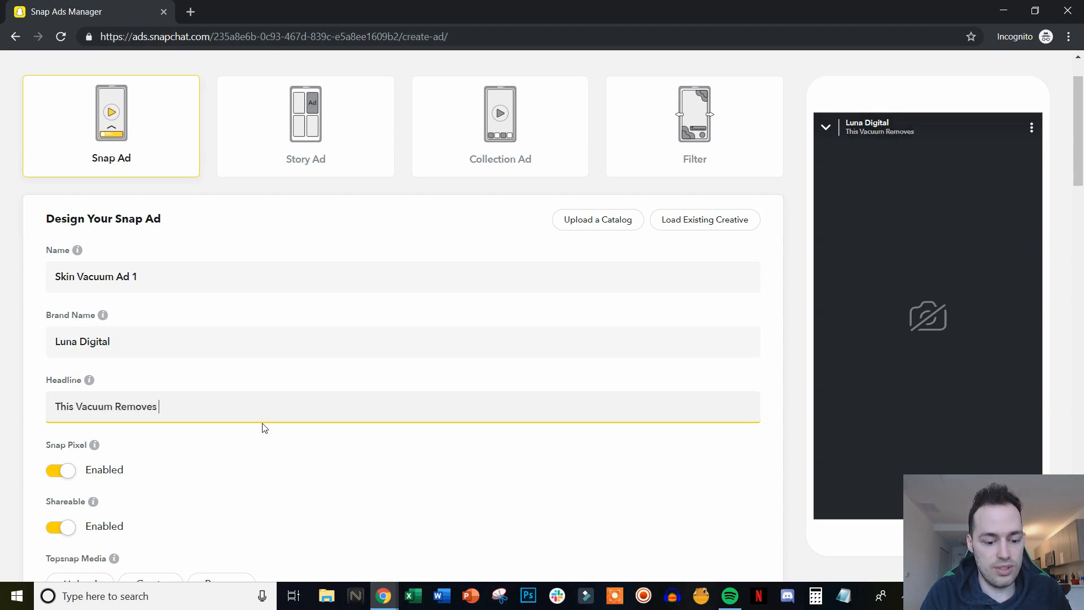
type("Blackheads In")
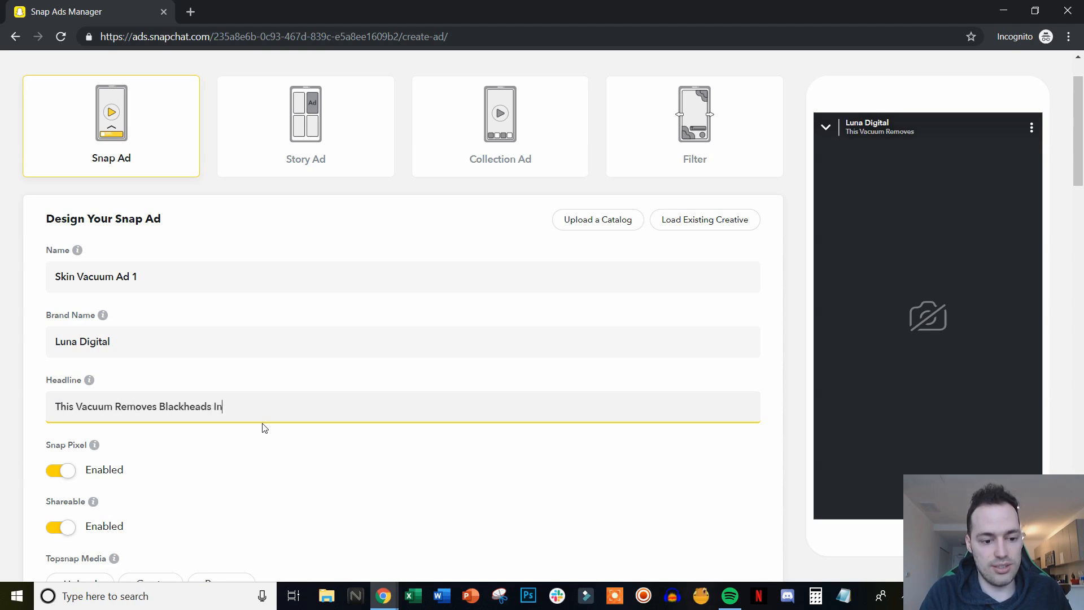
type(" Seconds!")
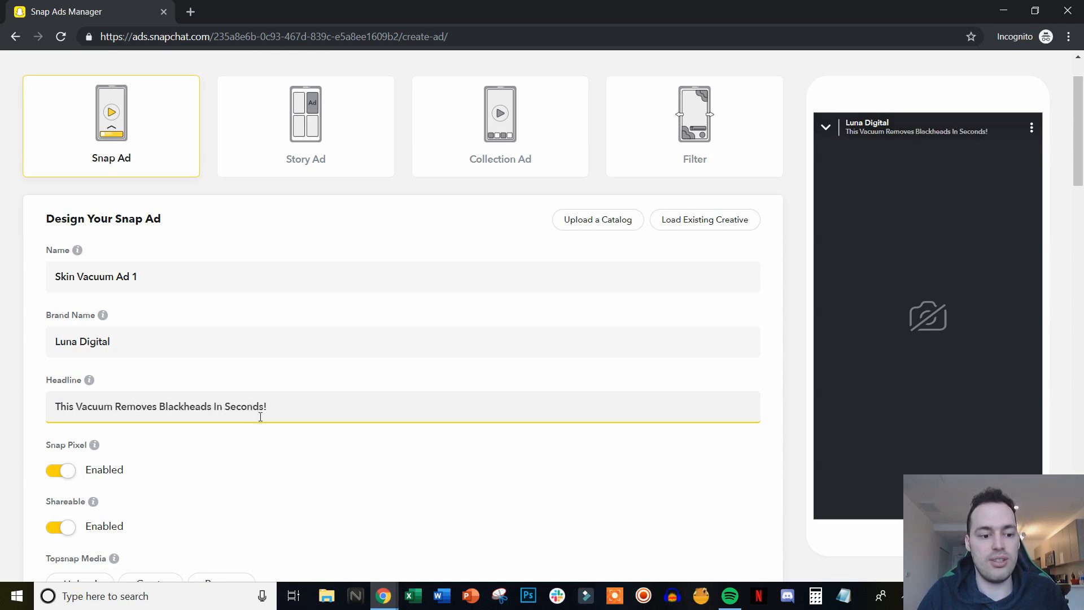
Step: Shorten the headline to "This Vacuum Removes Blackheads" by removing its last two words
left_click(748, 439)
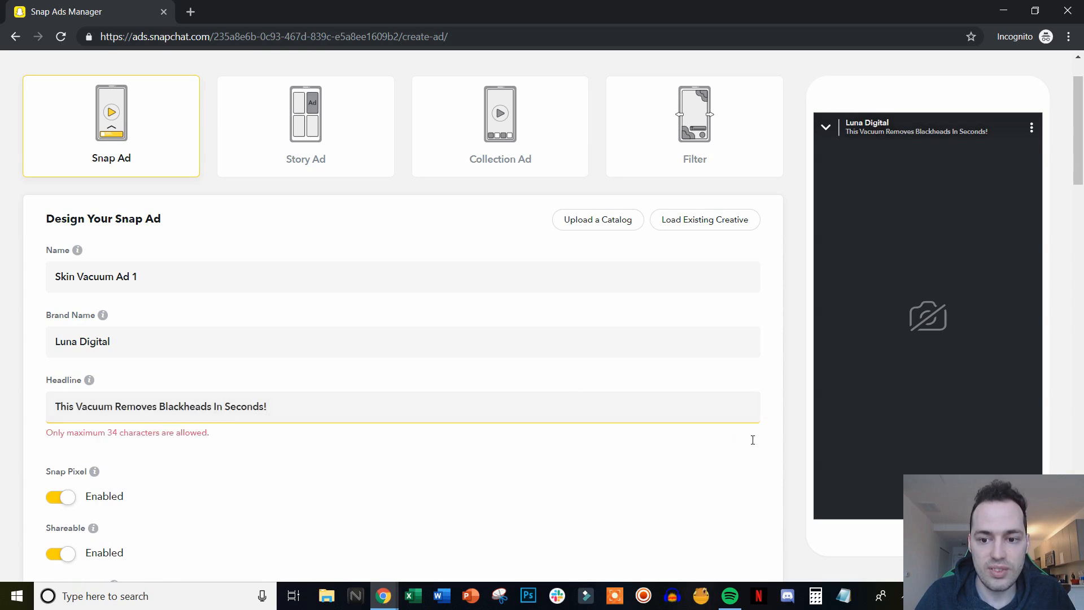
left_click(271, 419)
left_click(118, 437)
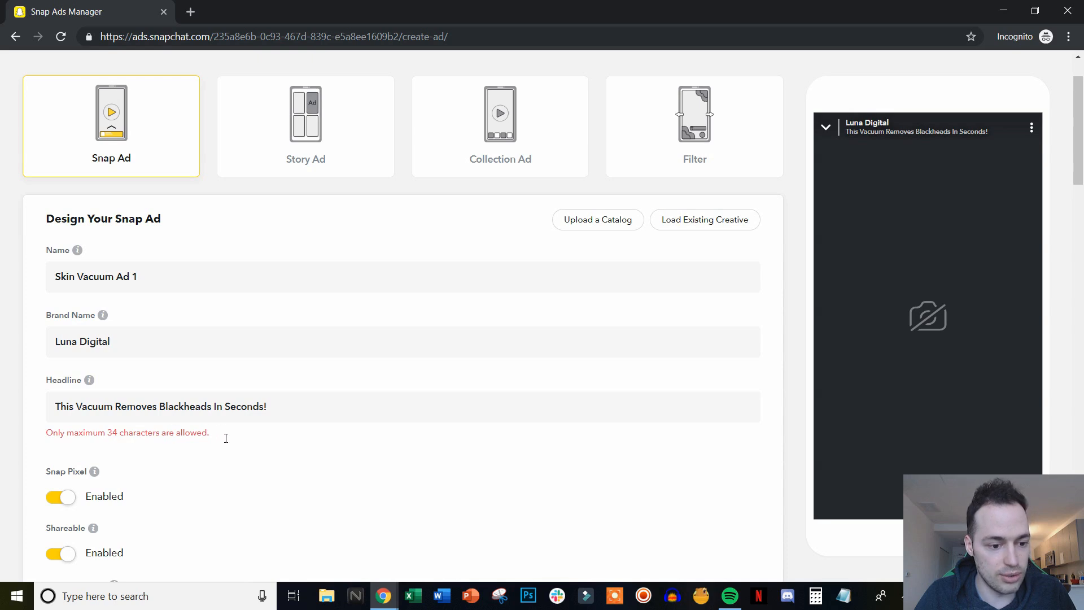
left_click(300, 410)
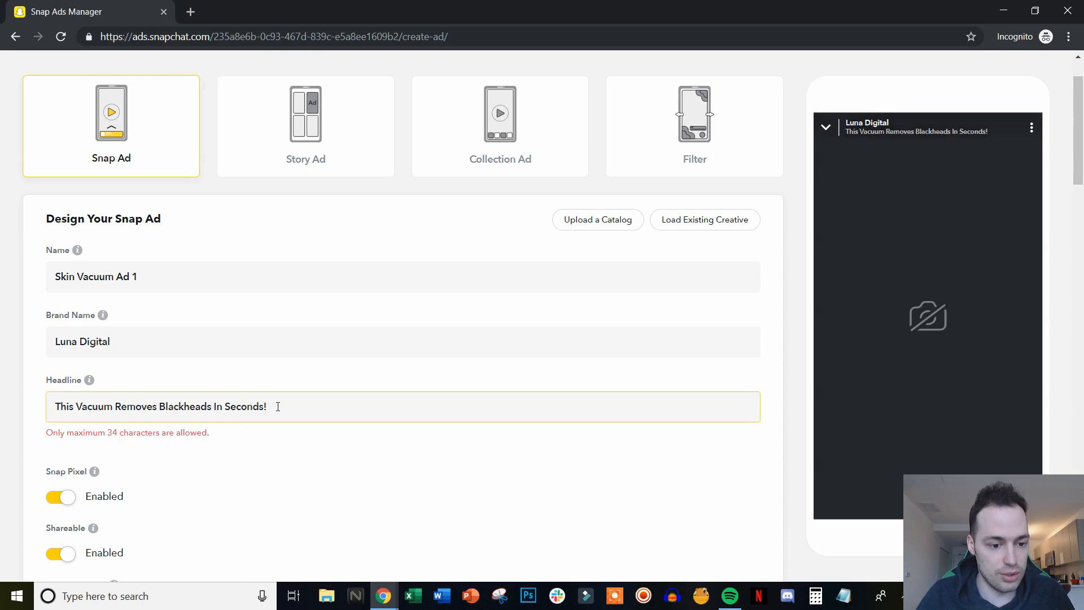
left_click_drag(278, 407, 226, 410)
key("BackSpace")
key("BackSpace")
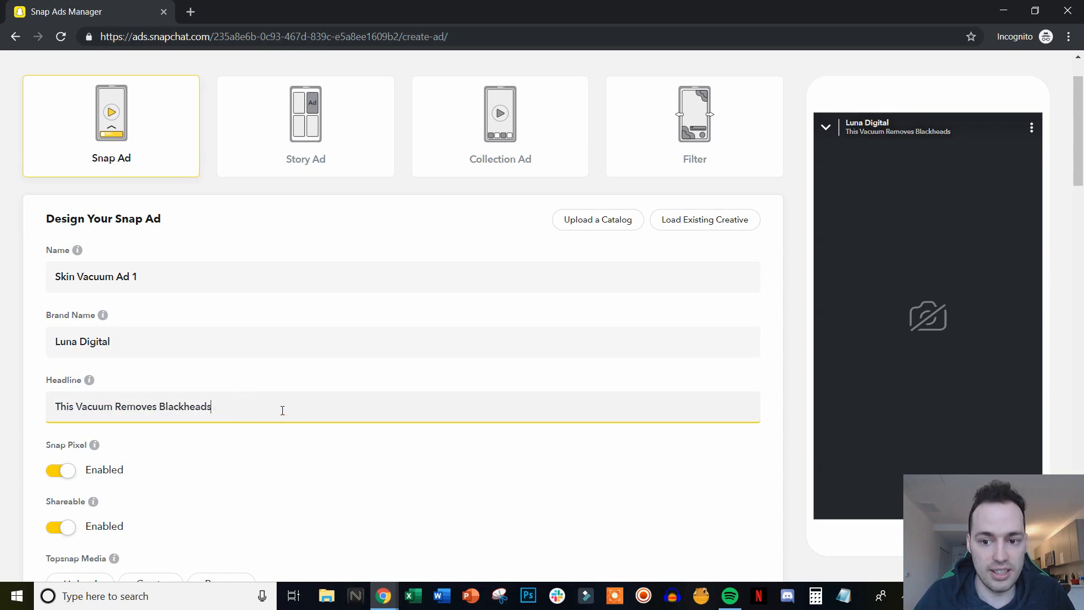
scroll(271, 384, "down", 1)
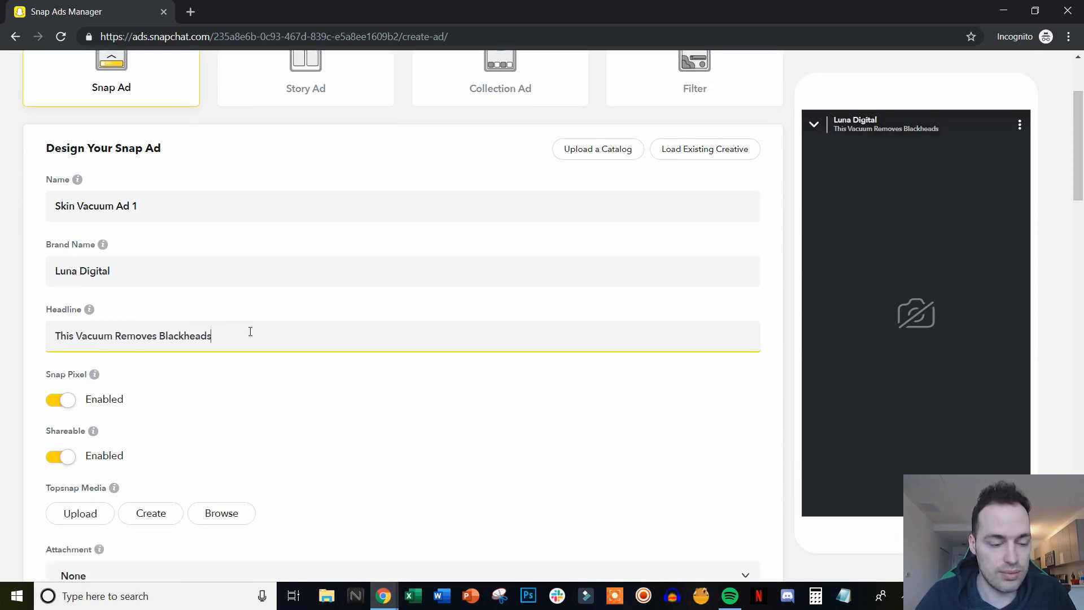
scroll(272, 345, "down", 1)
scroll(299, 339, "up", 2)
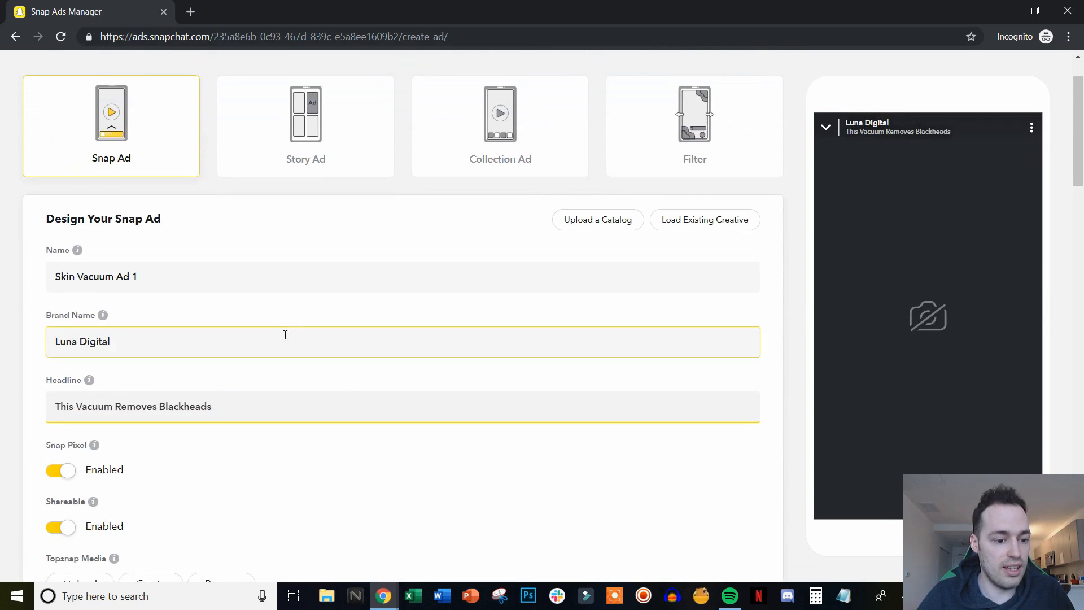
scroll(61, 455, "down", 1)
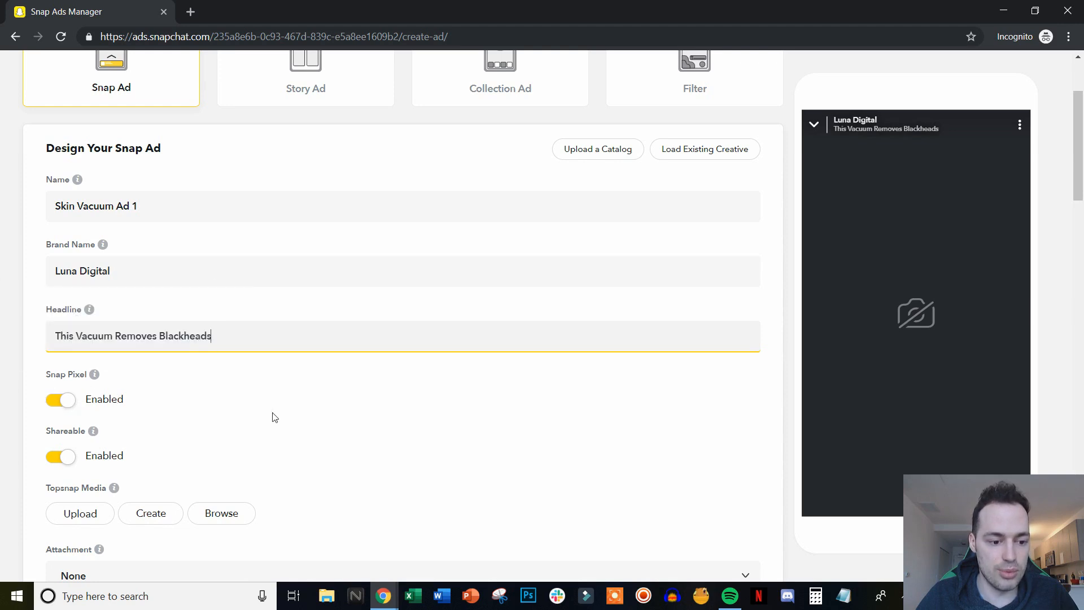
scroll(276, 414, "down", 1)
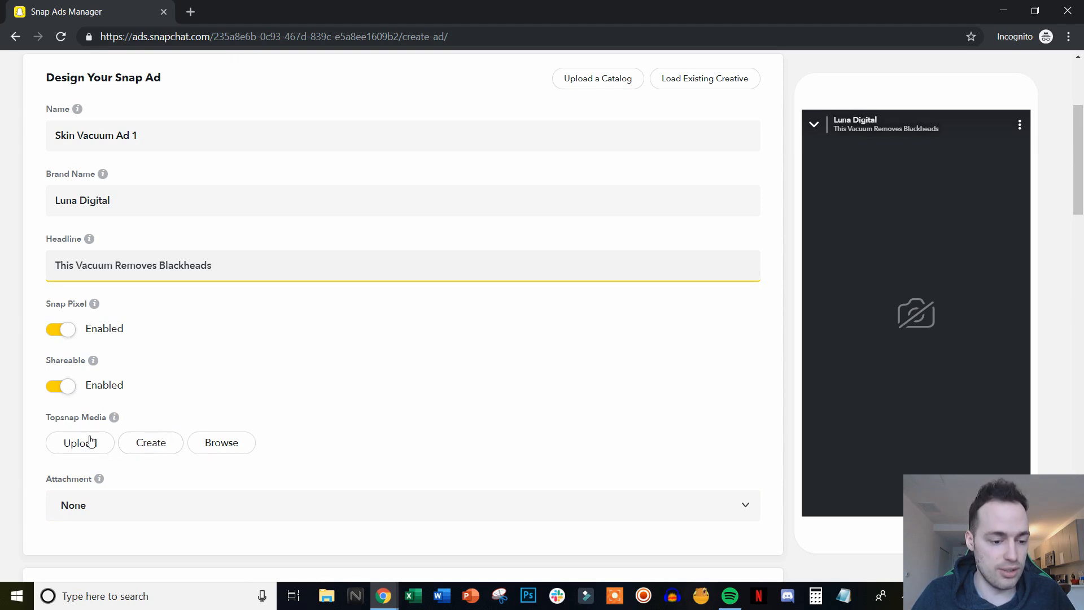
Step: Create the topsnap media from the "On the Go" design template and pause its preview
left_click(153, 446)
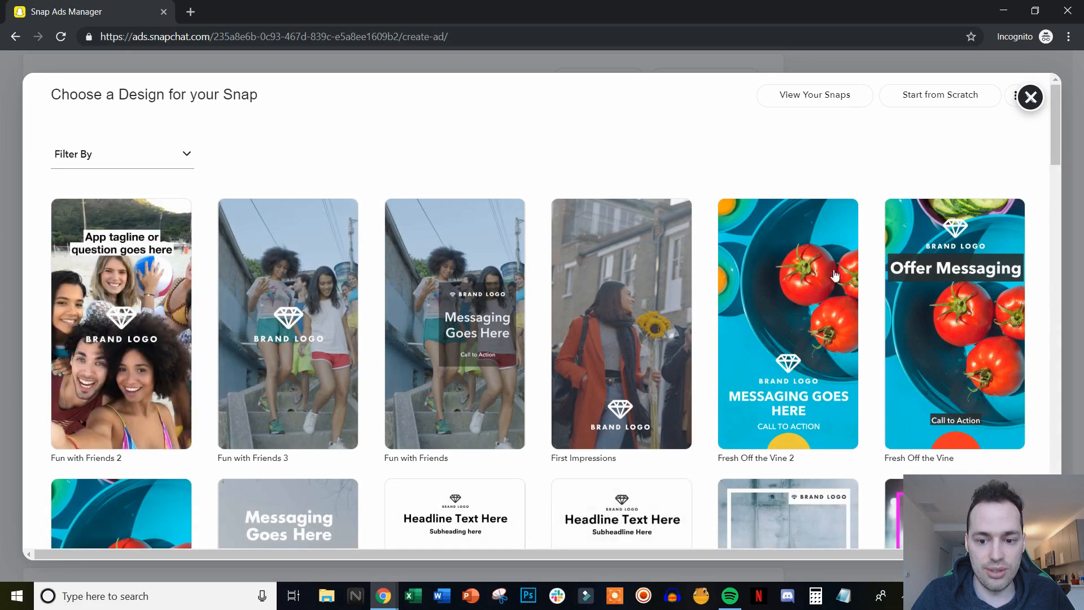
left_click(178, 162)
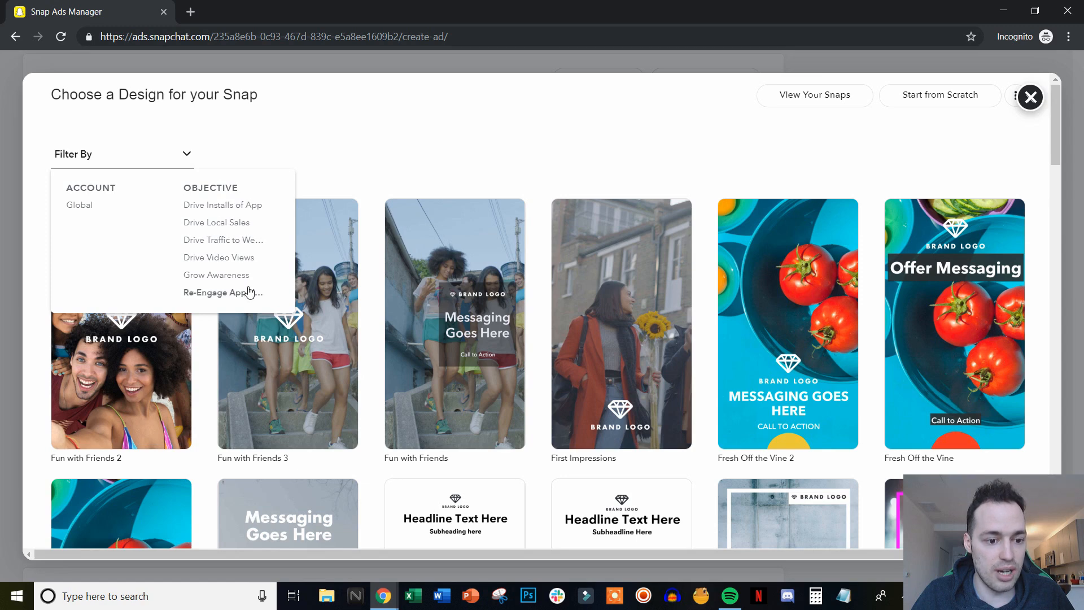
left_click(387, 156)
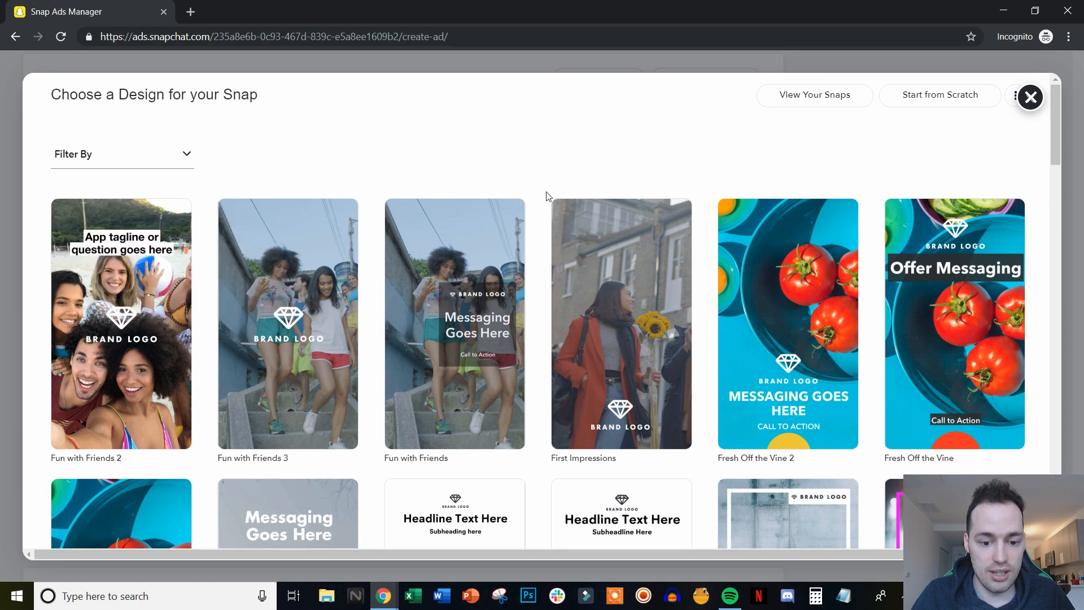
scroll(547, 194, "down", 1)
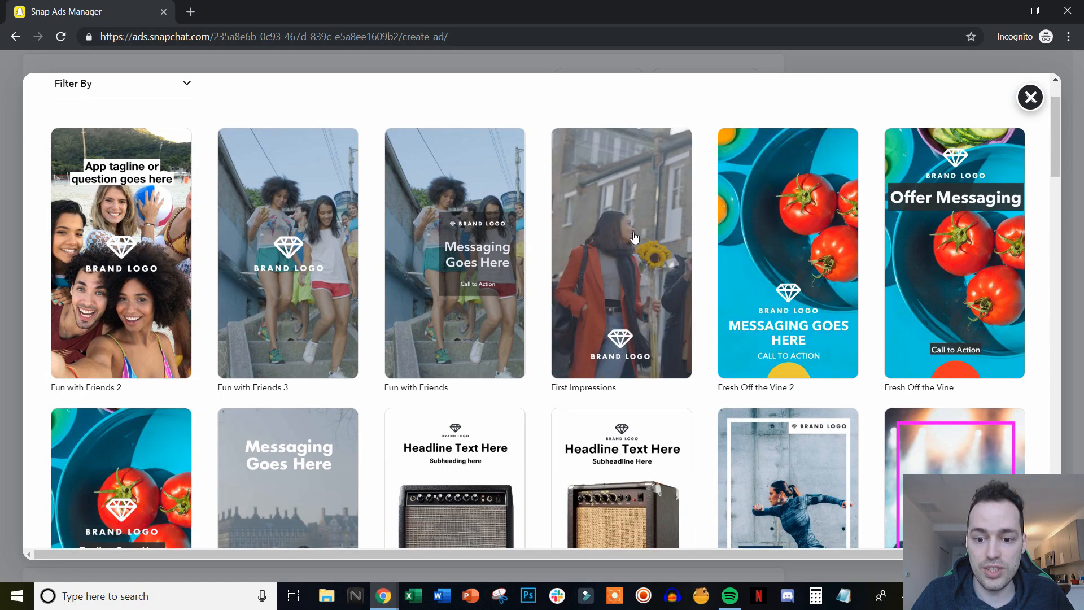
scroll(706, 248, "down", 2)
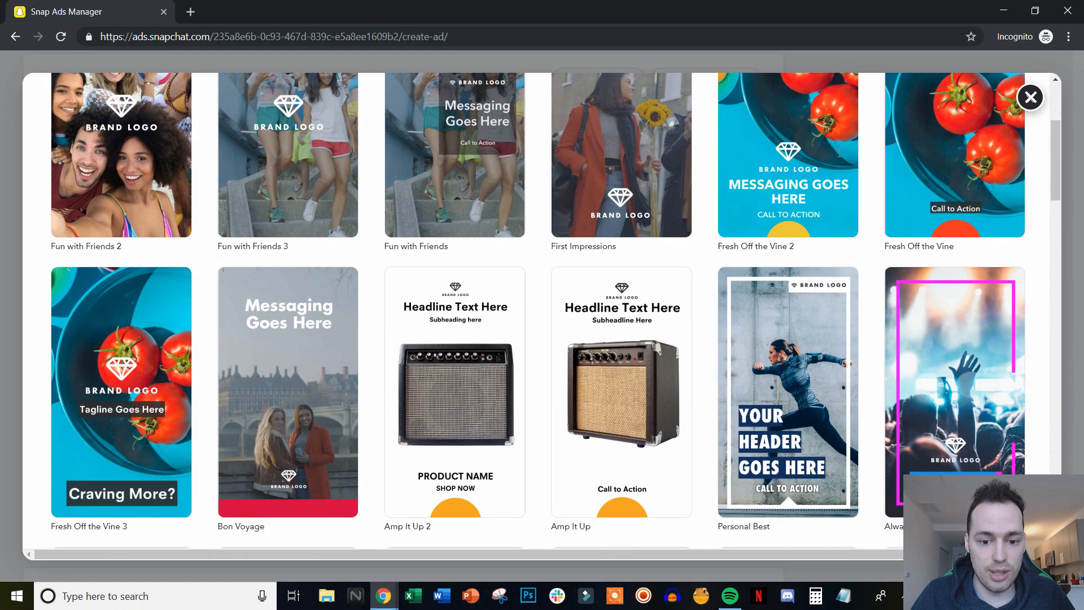
left_click_drag(1054, 161, 1075, 233)
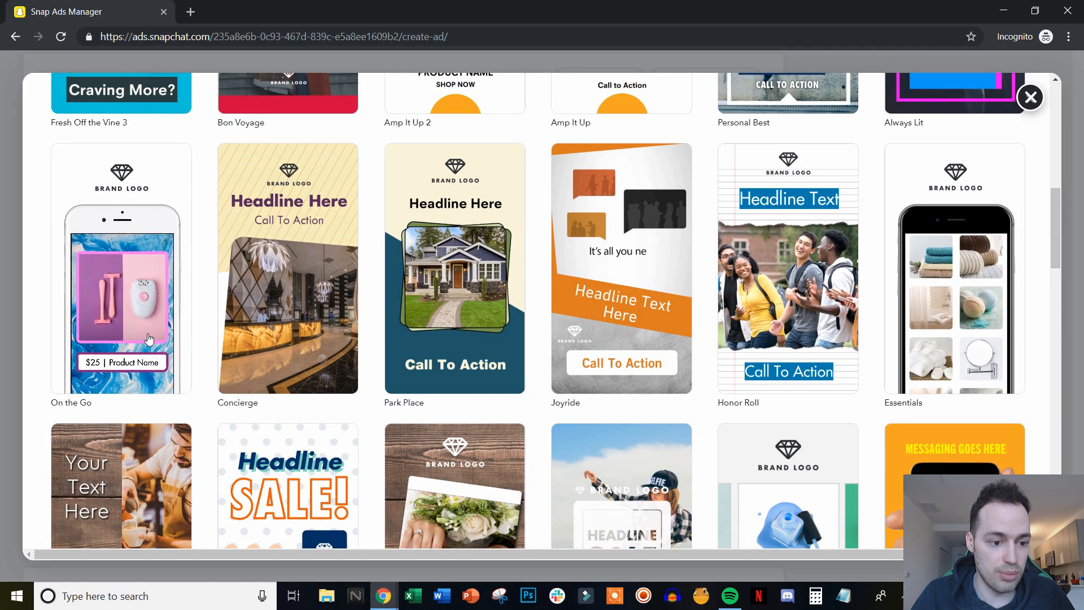
left_click(121, 309)
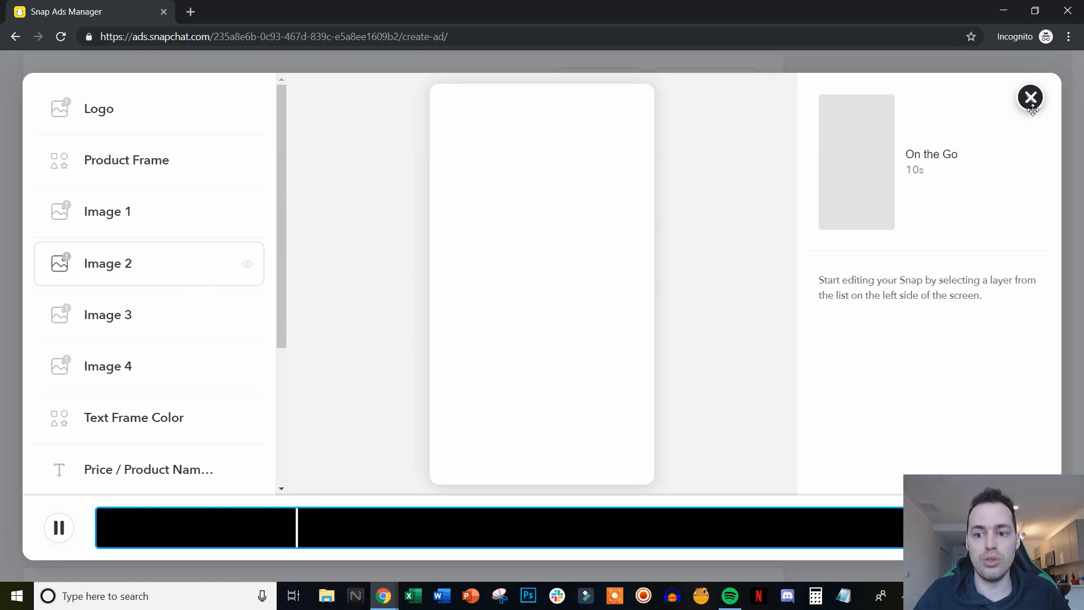
left_click(59, 528)
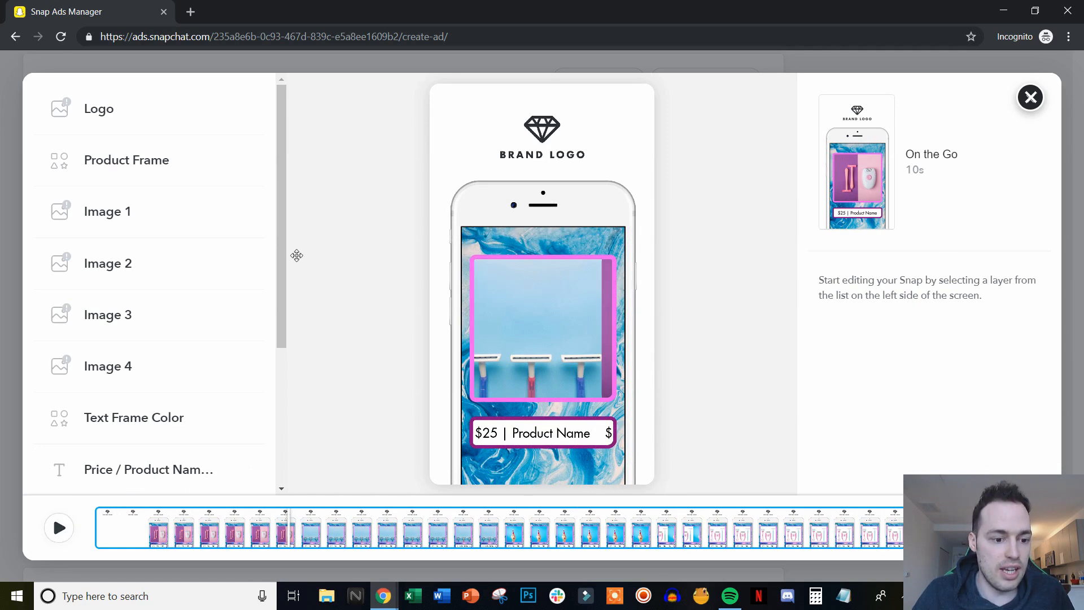
Step: Replace the template's logo with the Acne Hero logo, enlarge it slightly and centre it just above the phone
left_click_drag(281, 266, 193, 138)
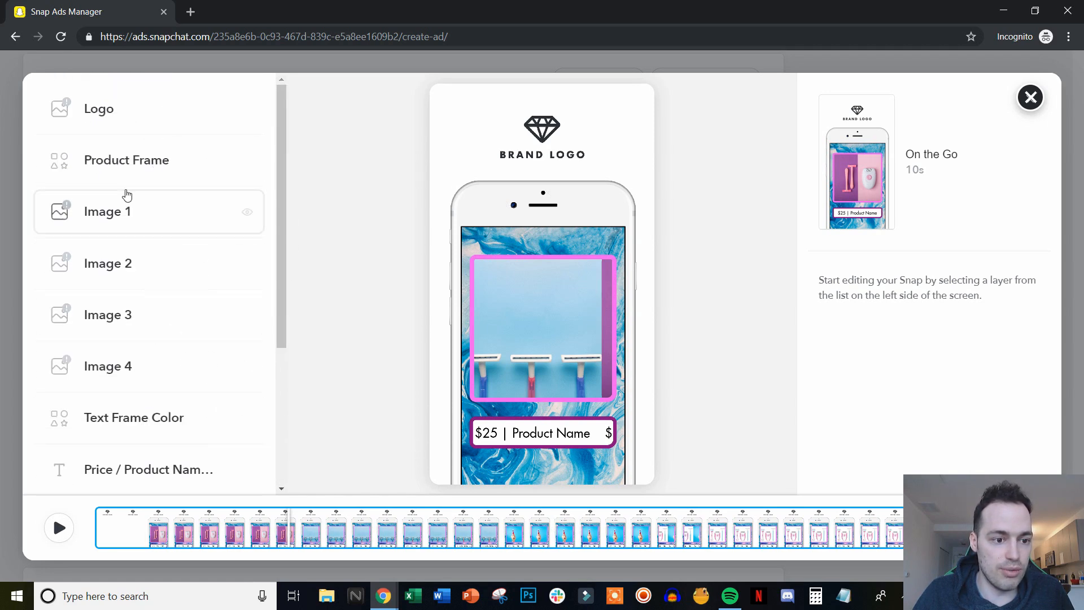
left_click(191, 116)
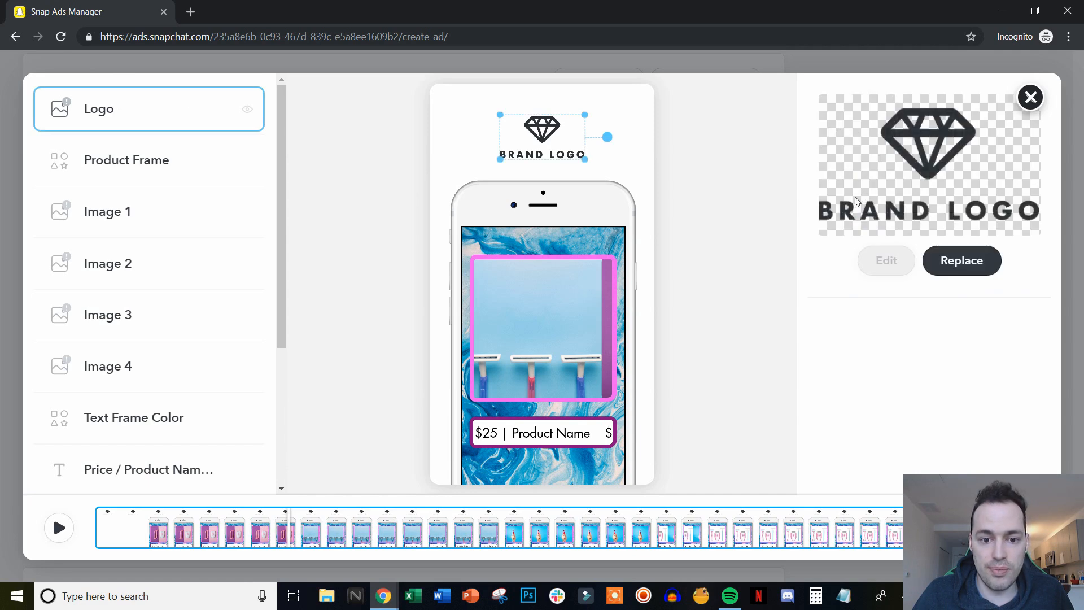
left_click(963, 262)
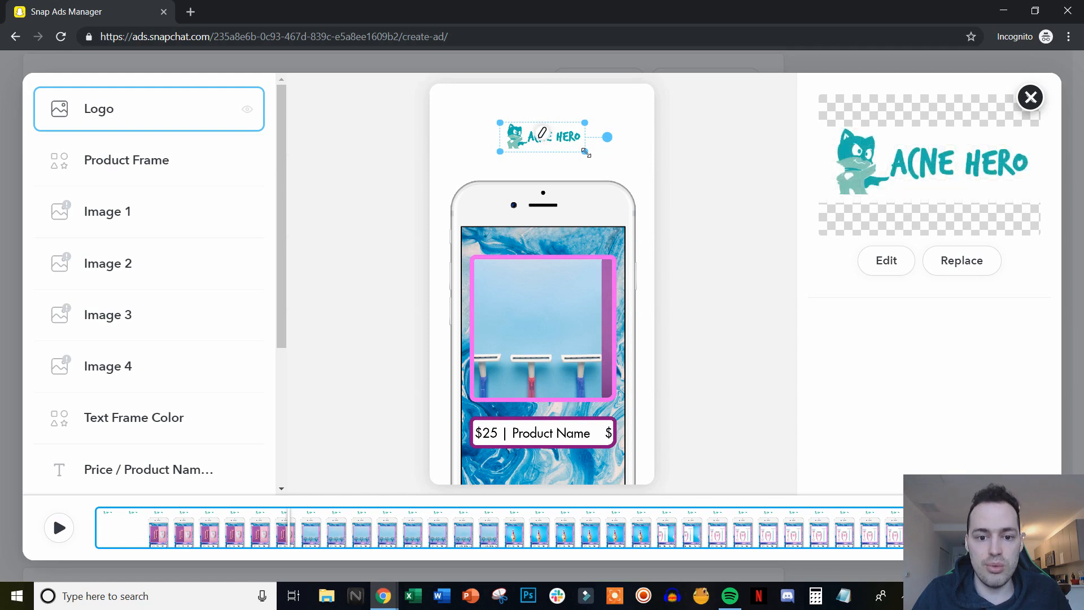
left_click_drag(586, 151, 595, 159)
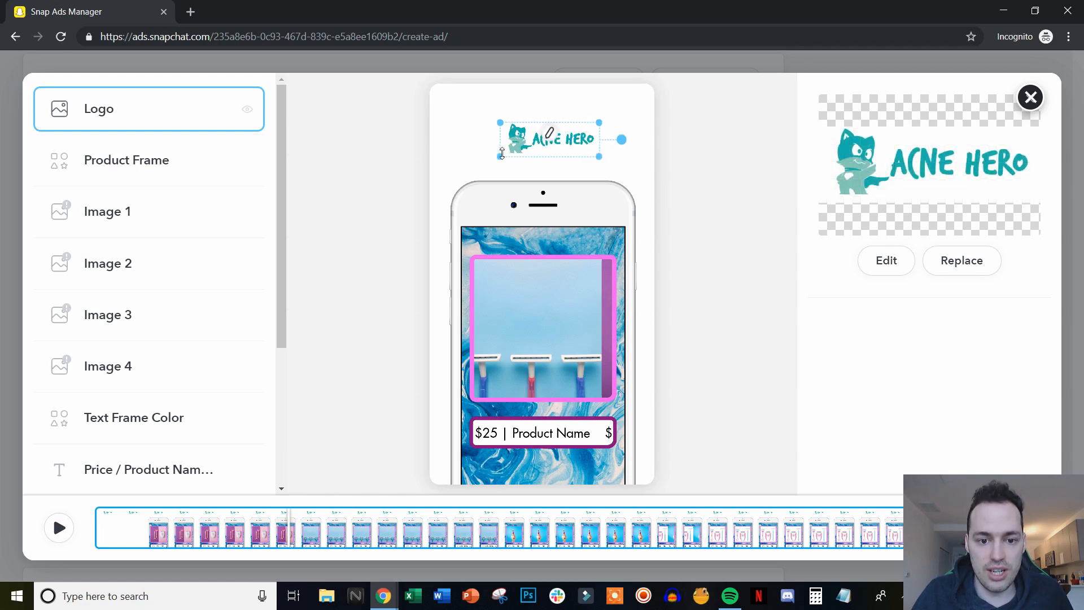
left_click_drag(531, 142, 524, 154)
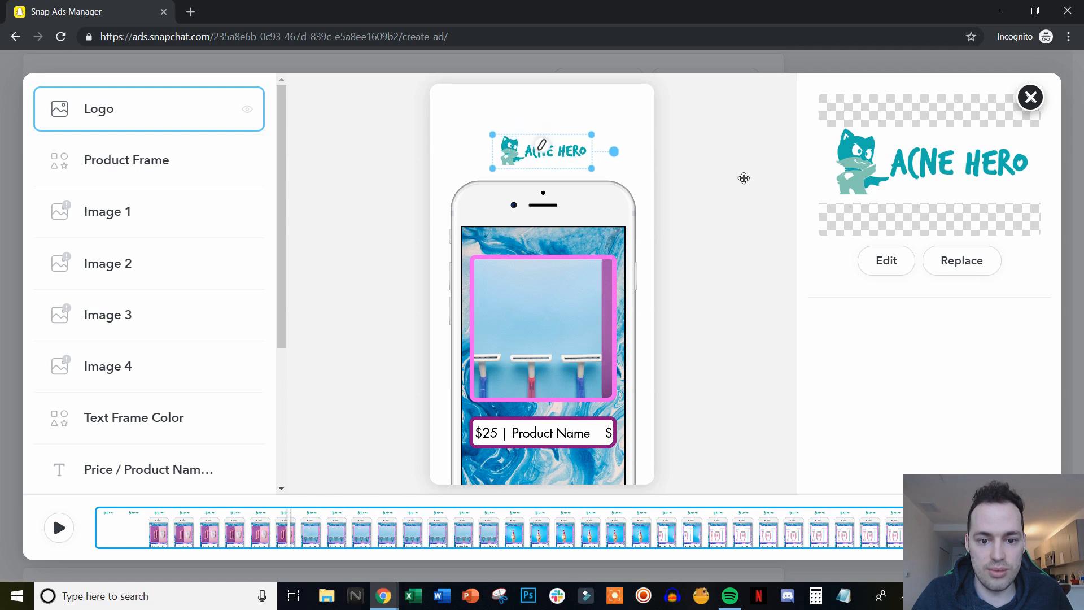
left_click(736, 272)
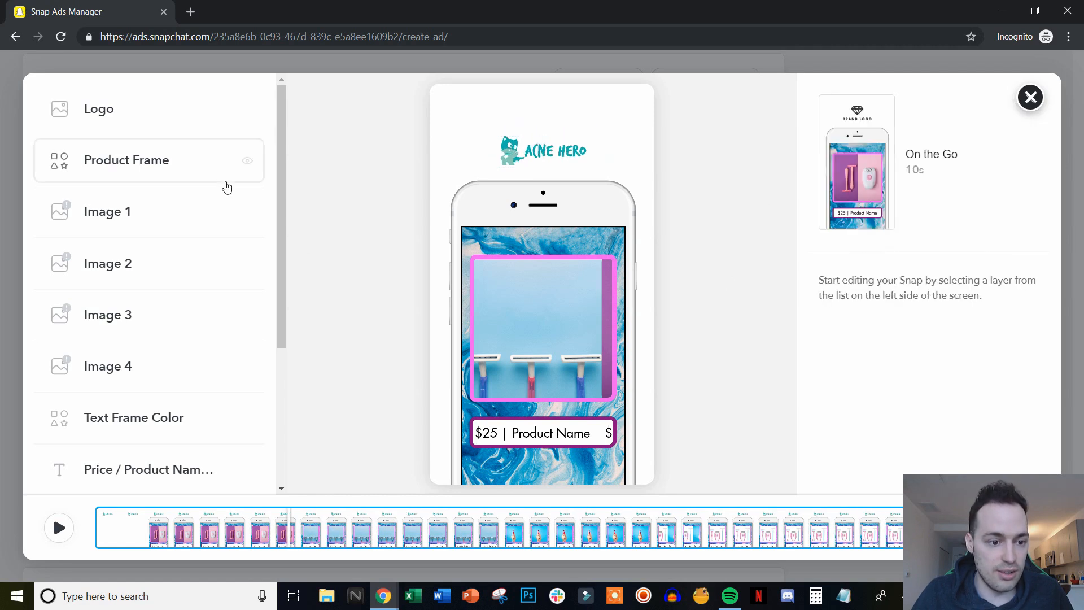
Step: Change the Product Frame colour to teal #30D3C3
left_click(147, 173)
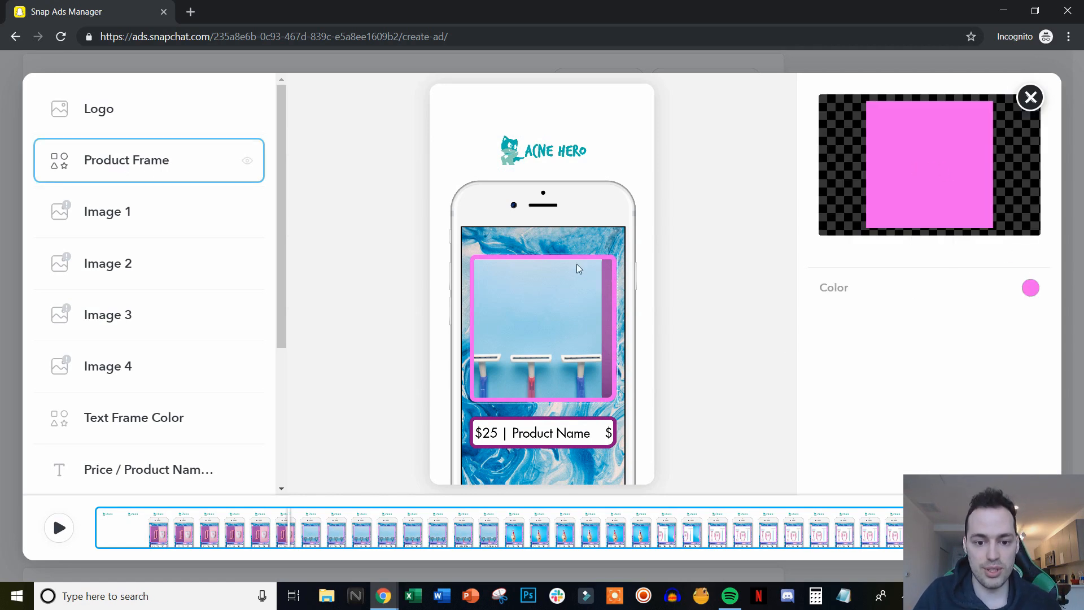
left_click(1029, 288)
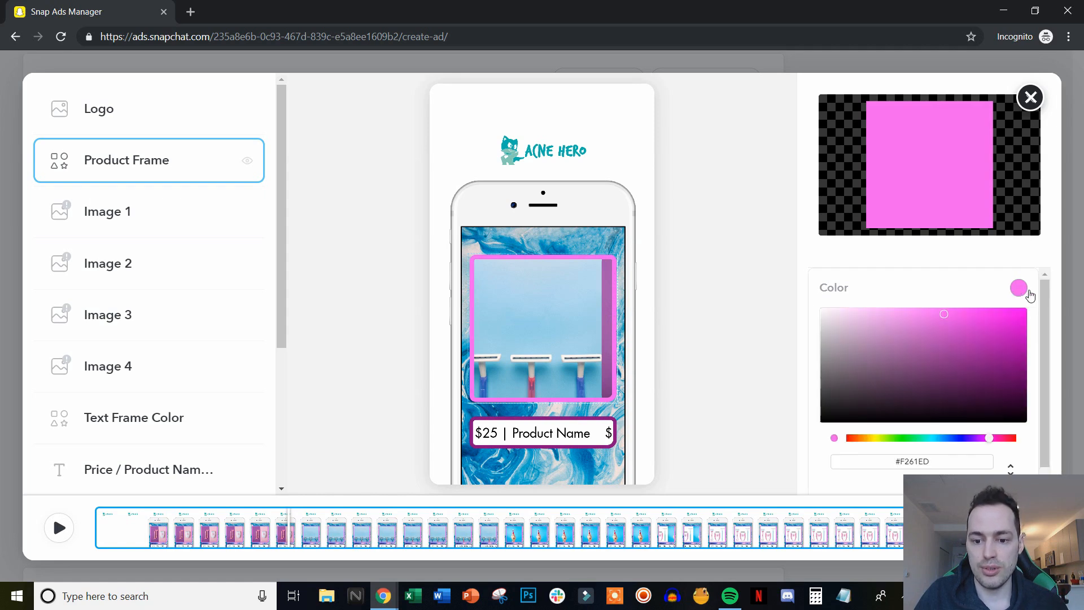
left_click(1015, 335)
mouse_move(1015, 336)
left_mouse_down()
mouse_move(924, 357)
mouse_move(986, 334)
left_mouse_up()
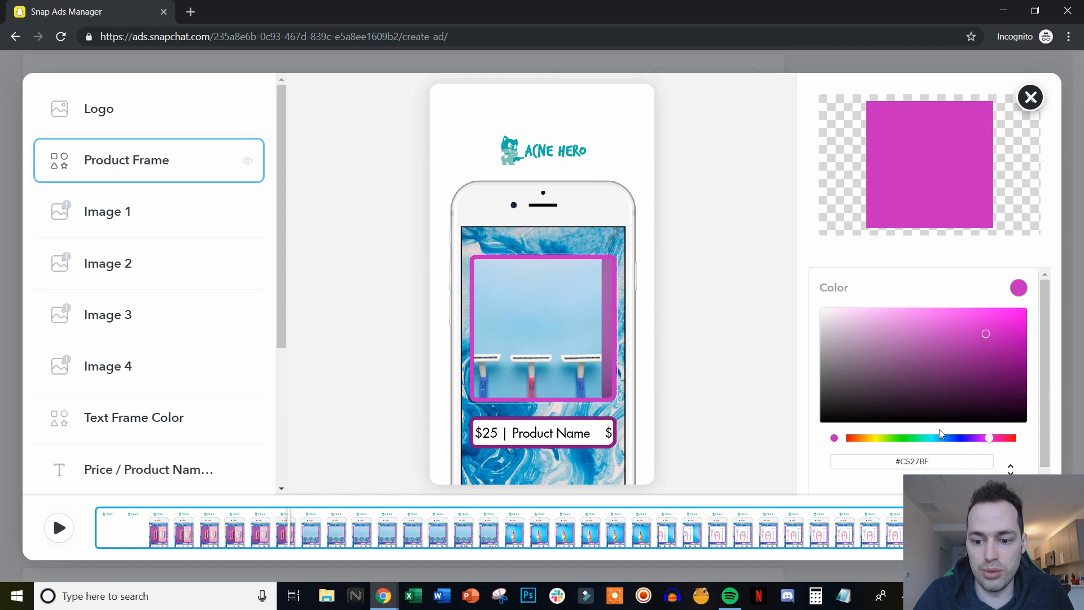
left_click_drag(935, 439, 931, 440)
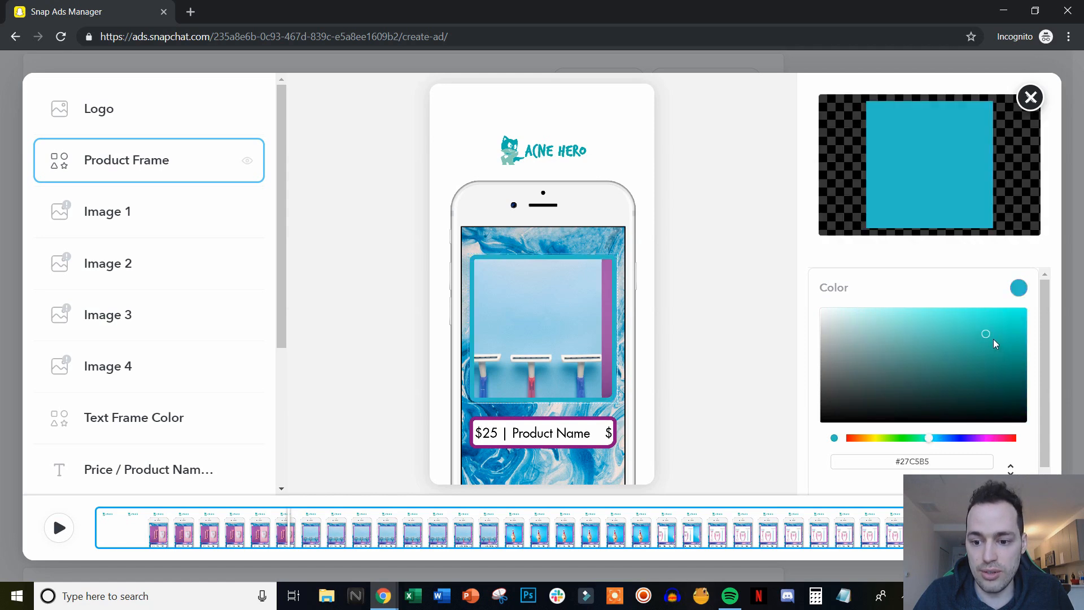
mouse_move(984, 334)
left_mouse_down()
mouse_move(985, 317)
mouse_move(980, 327)
left_mouse_up()
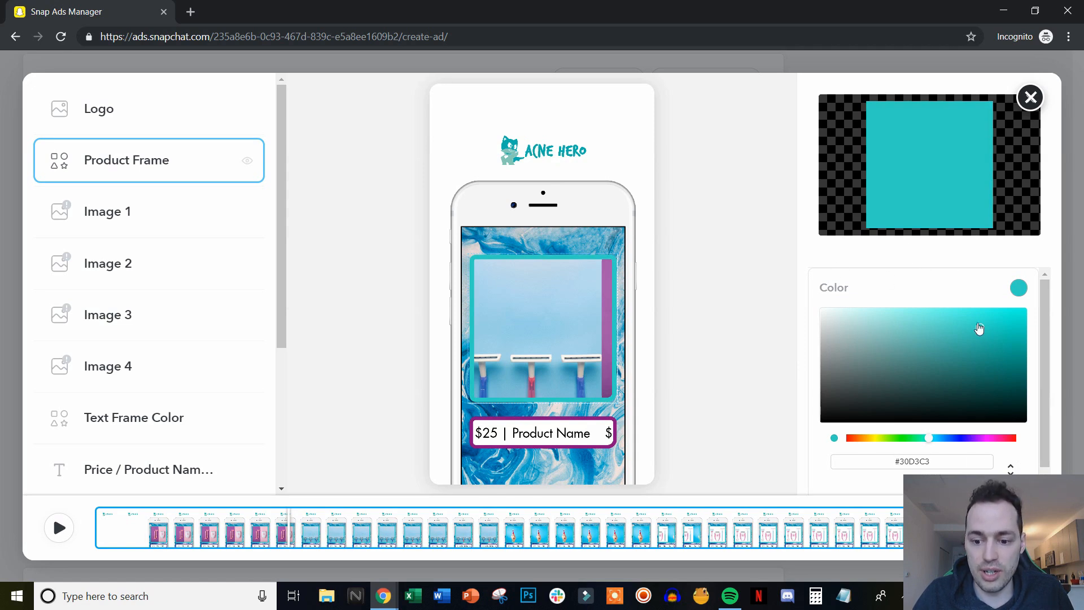
scroll(1048, 364, "down", 1)
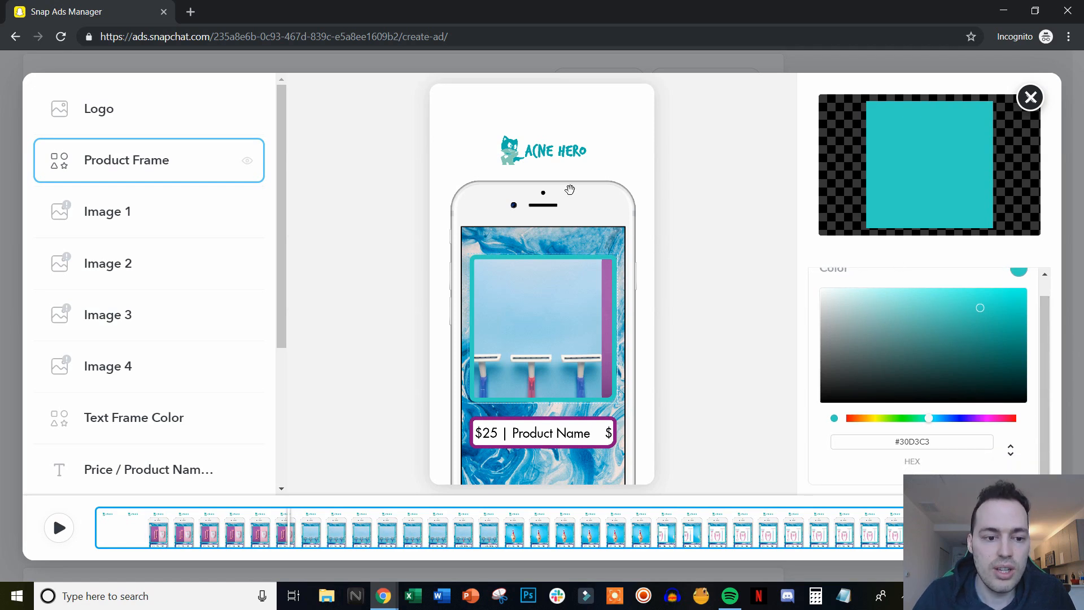
Step: Replace Image 1 with the uploaded photo of the white skin vacuum
left_click(121, 215)
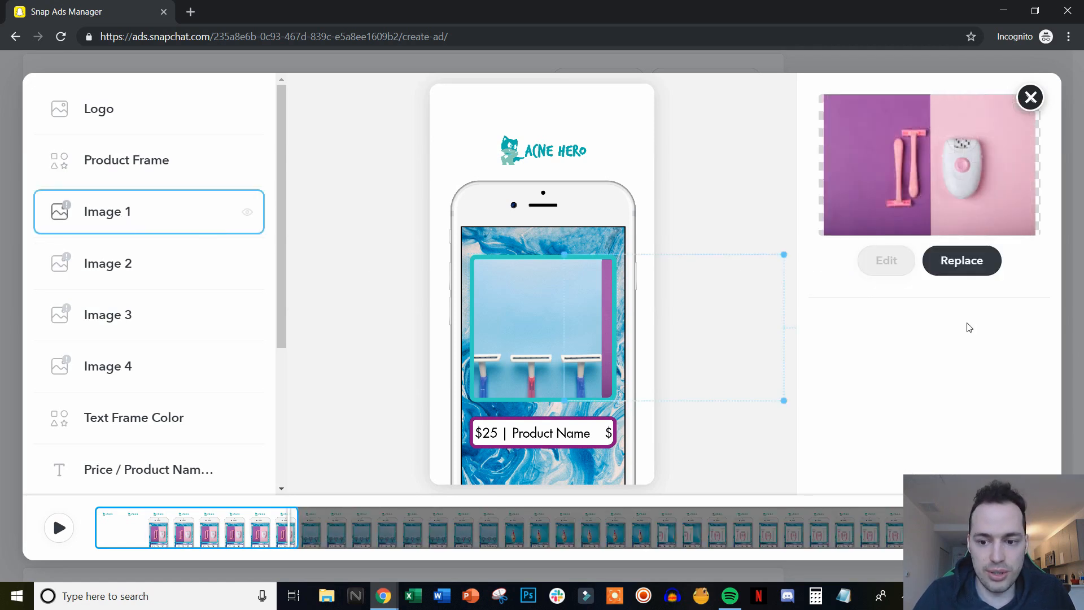
left_click(974, 262)
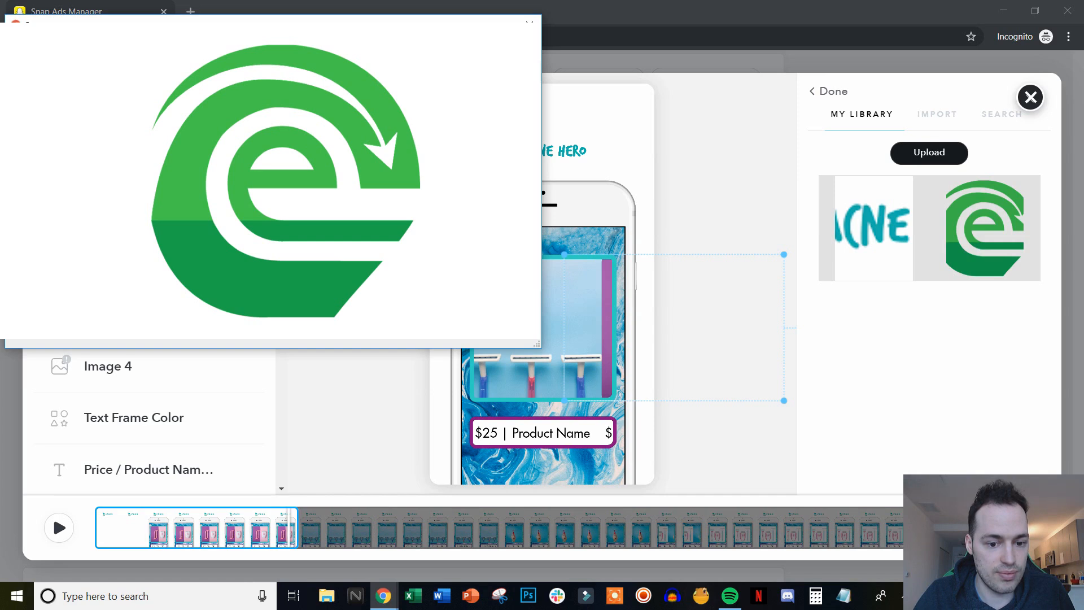
left_click(715, 266)
left_click(719, 268)
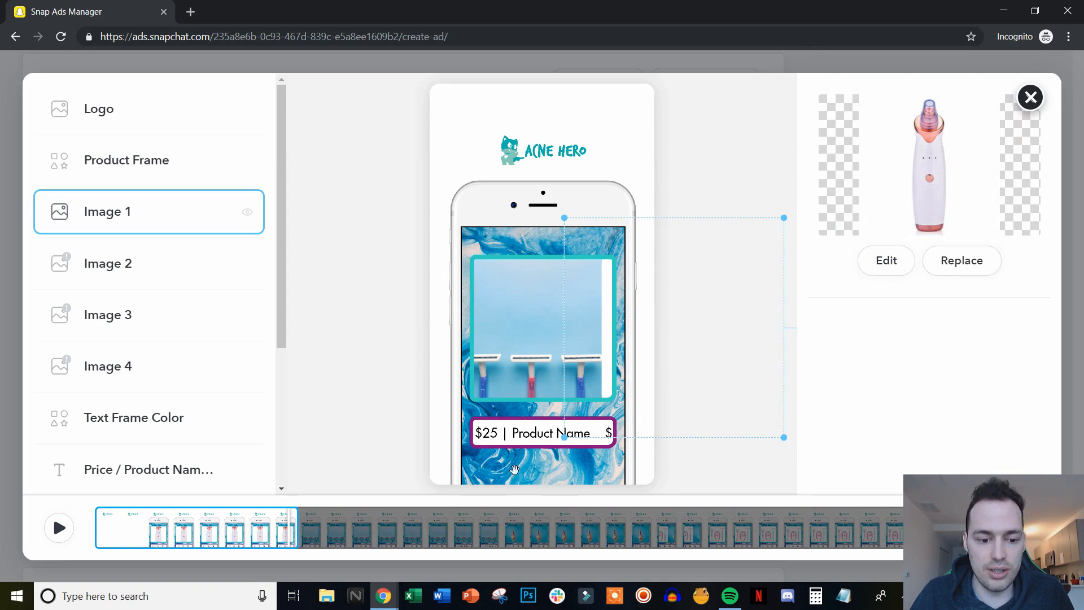
Step: Replace Image 2 with the uploaded "Blackhead Remover Vacuum Pore Cleaner" feature graphic
left_click(128, 263)
left_click(995, 267)
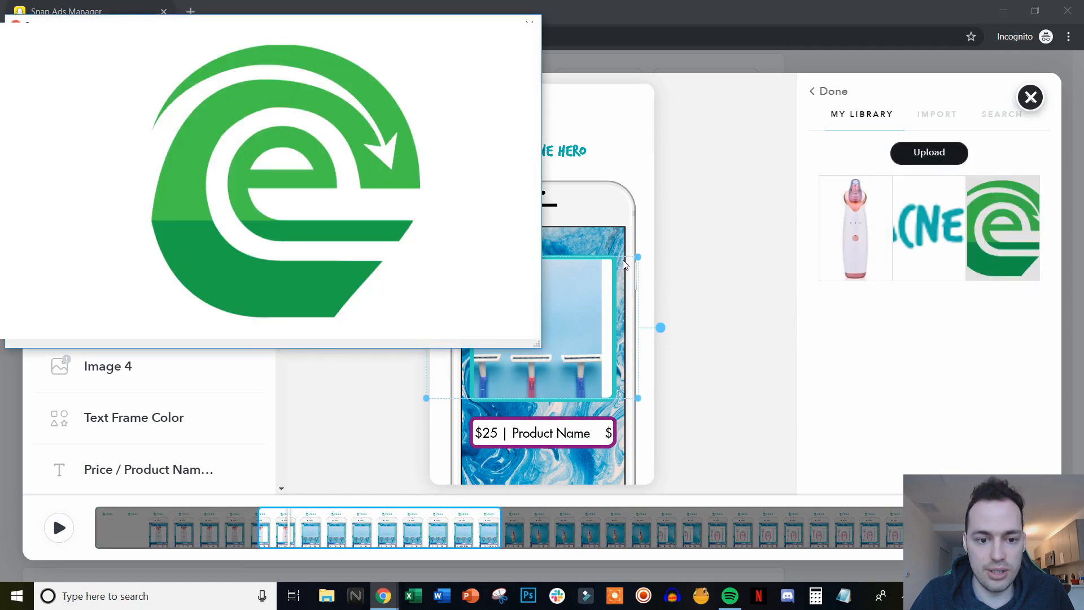
left_click(456, 333)
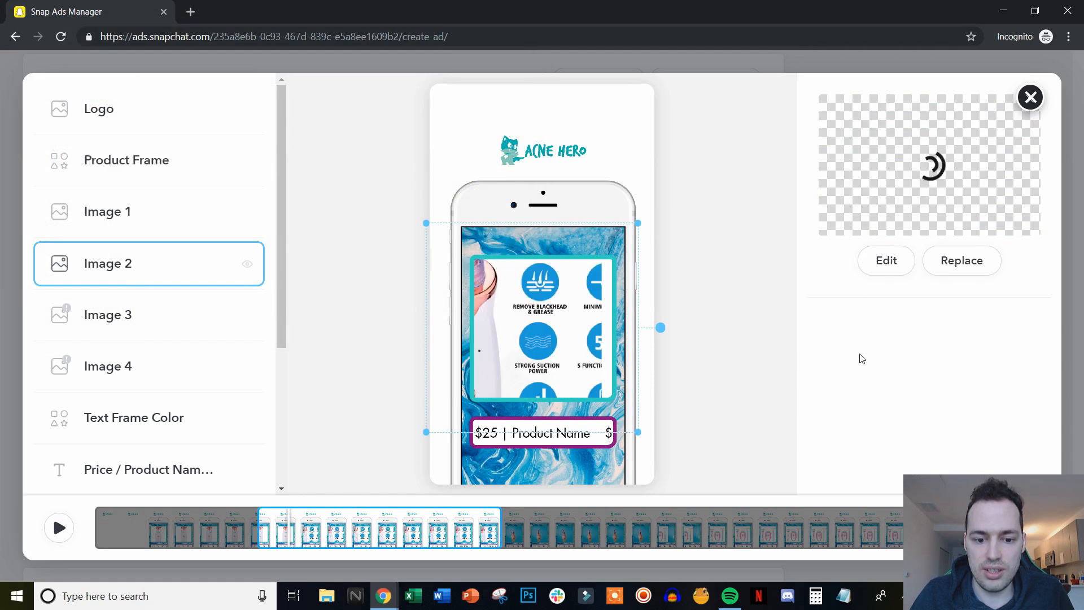
Step: Replace Image 3 with the uploaded "How to use?" graphic and scale it down towards the product frame's size
left_click(127, 315)
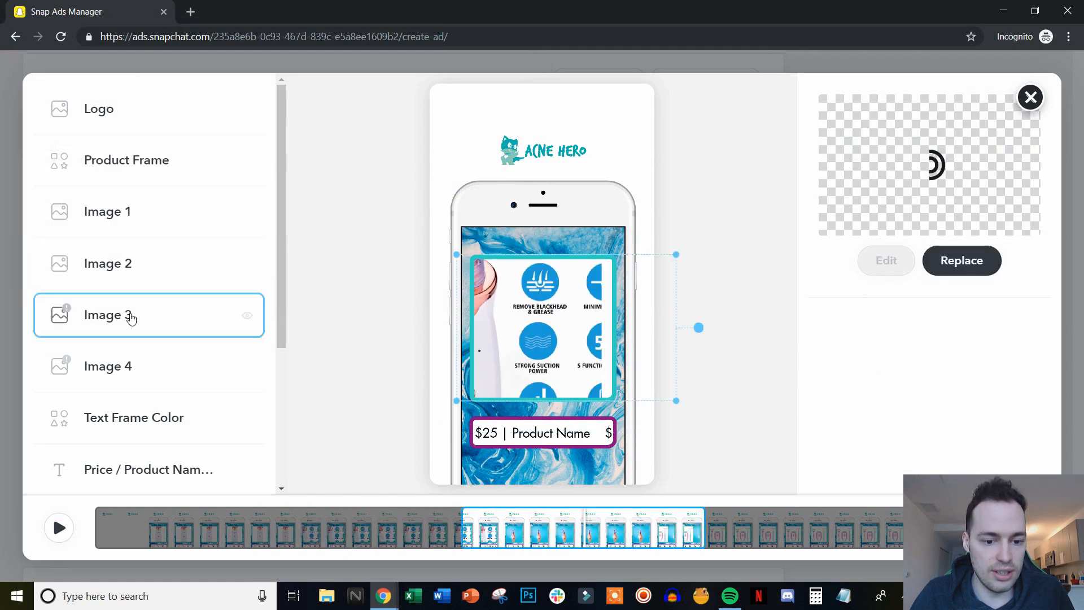
left_click(962, 265)
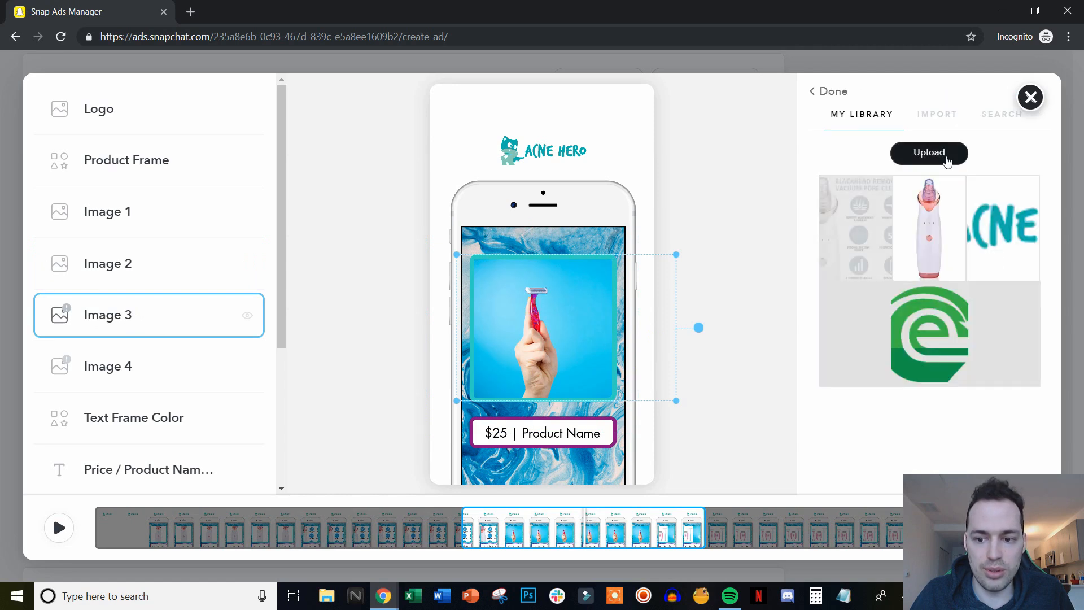
left_click(947, 160)
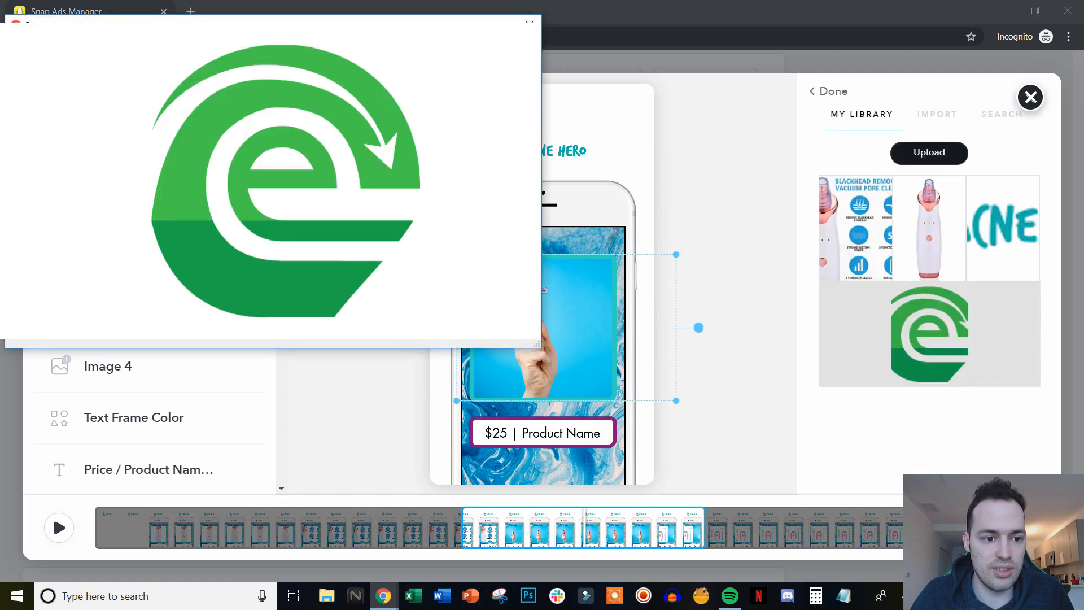
double_click(271, 181)
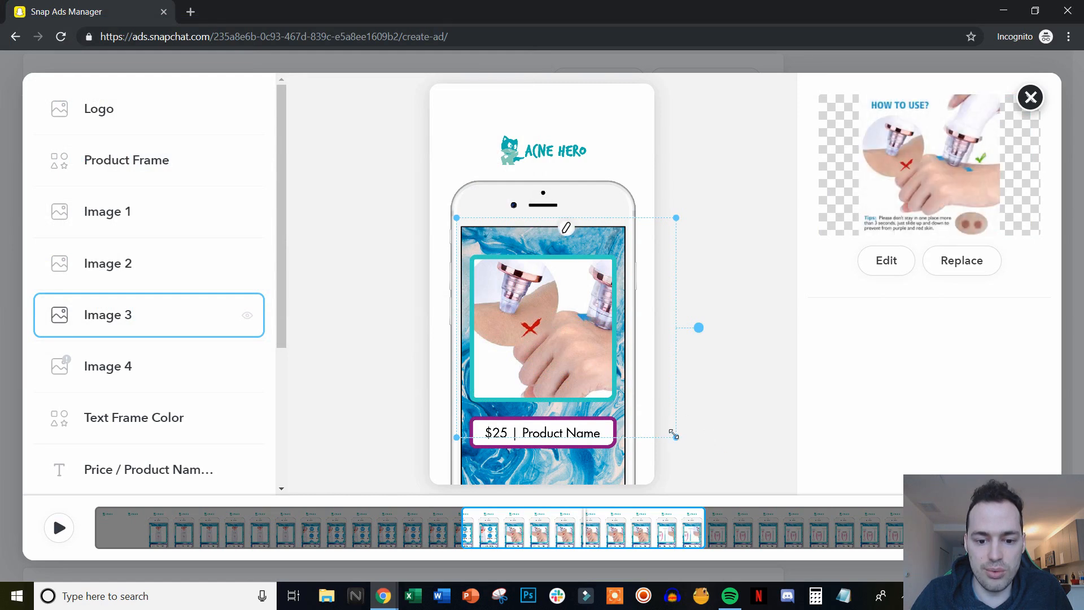
left_click_drag(674, 434, 609, 370)
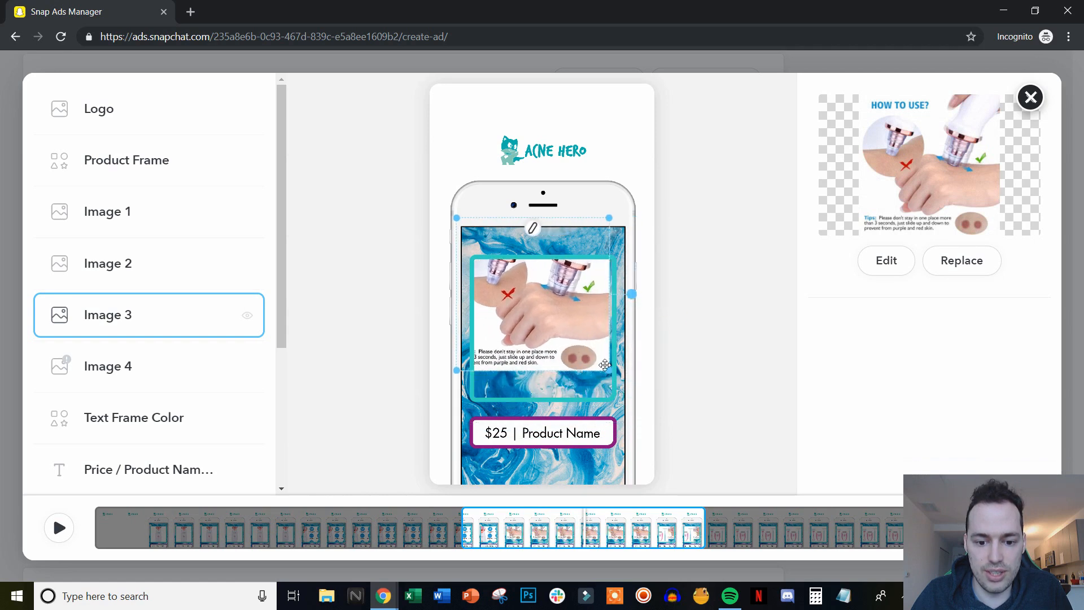
left_click(601, 370)
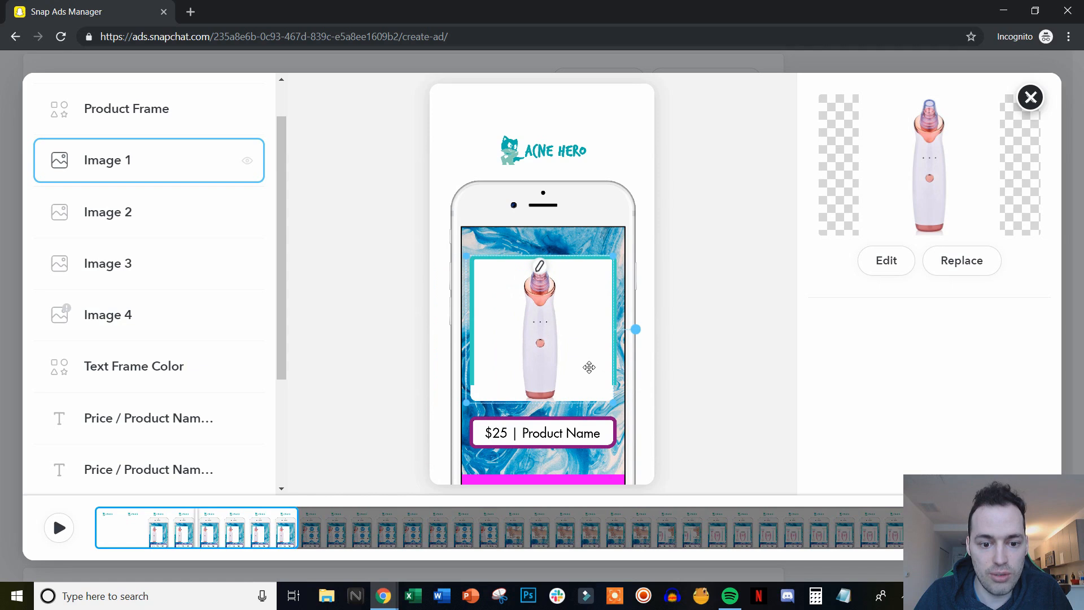
Step: Nudge and shrink the Image 1 vacuum photo so it fits inside the product frame
left_click_drag(589, 368, 590, 368)
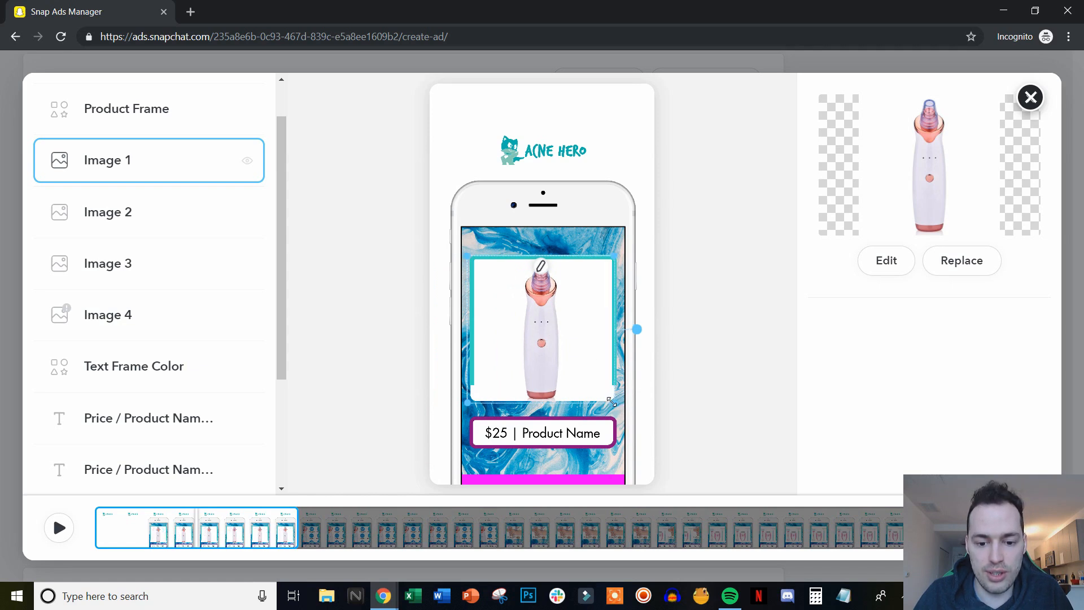
left_click_drag(612, 401, 597, 371)
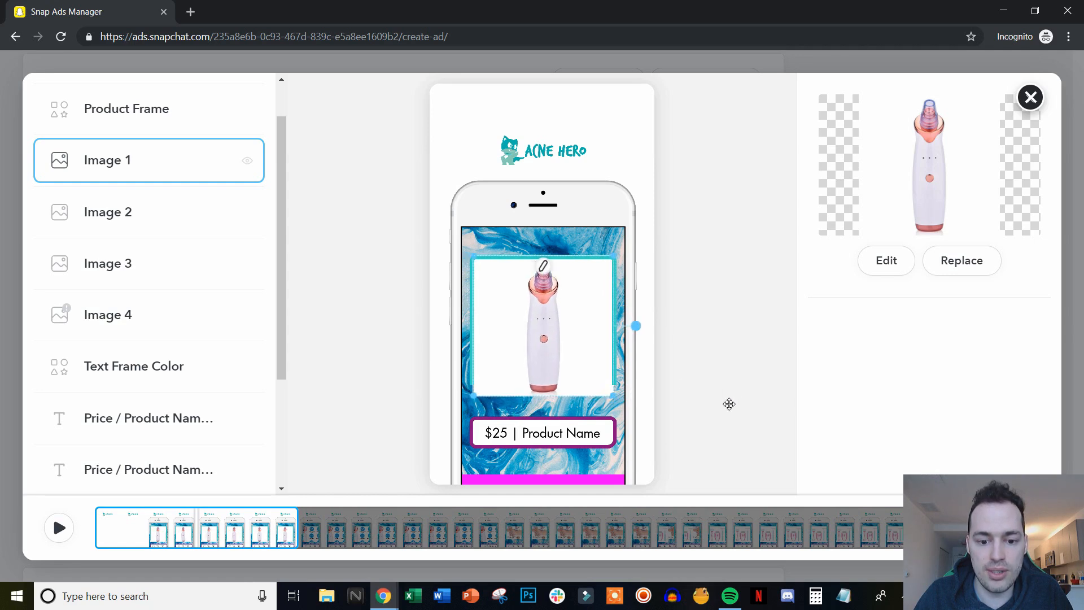
Step: Check the Image 2 and Image 3 layers, and hide and show the Image 4 layer
left_click(107, 217)
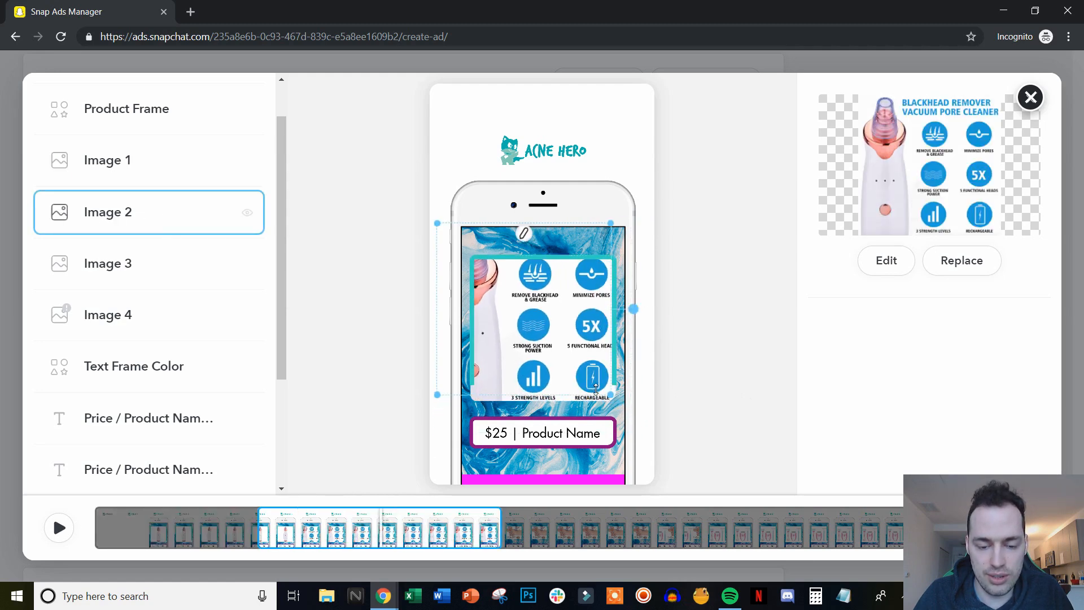
left_click(136, 263)
left_click(165, 314)
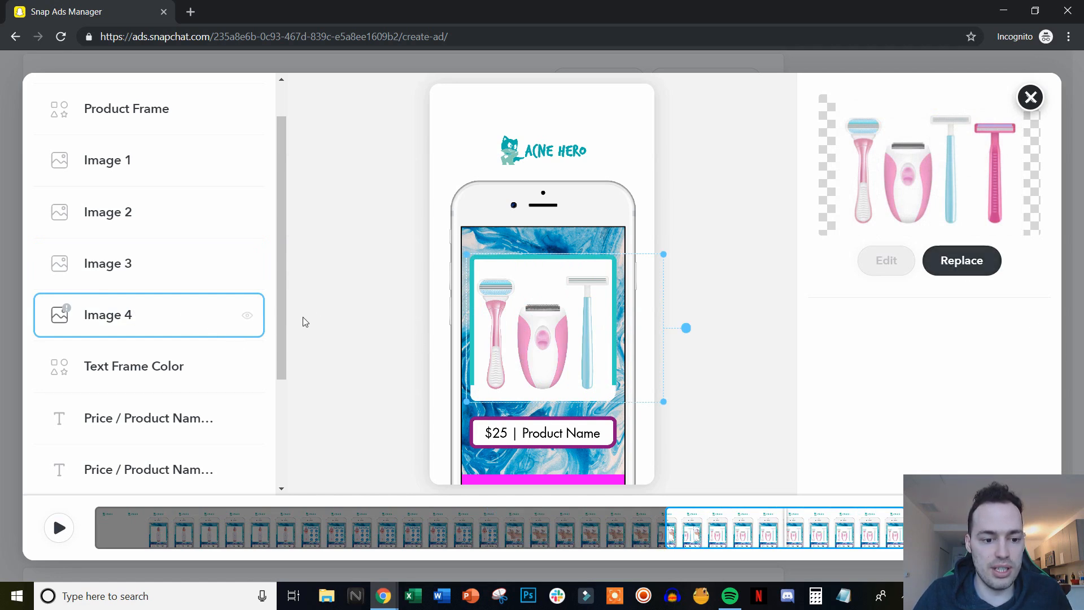
left_click(247, 315)
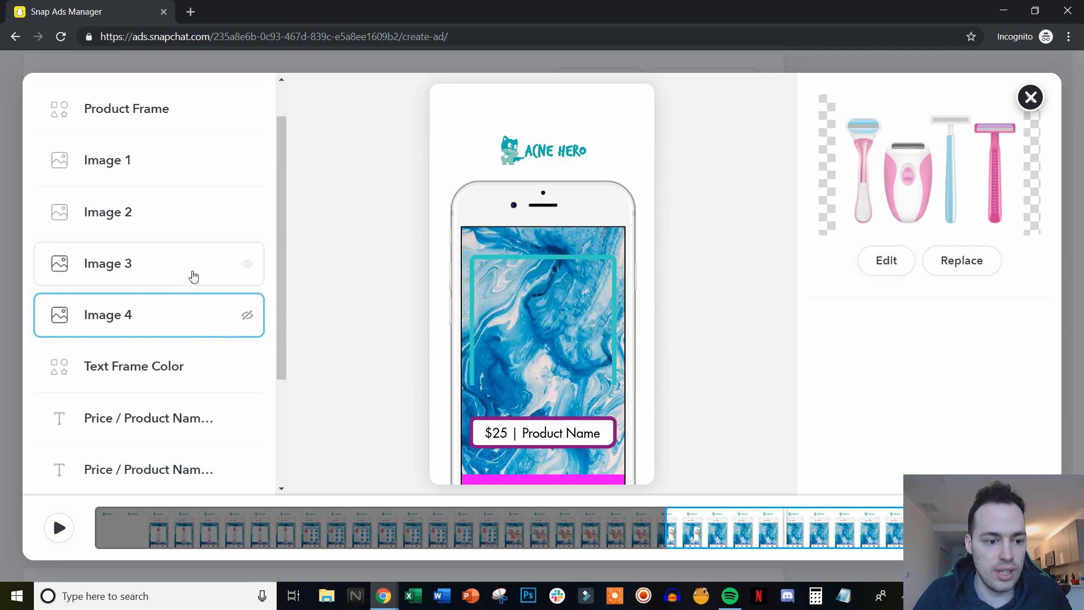
left_click(247, 316)
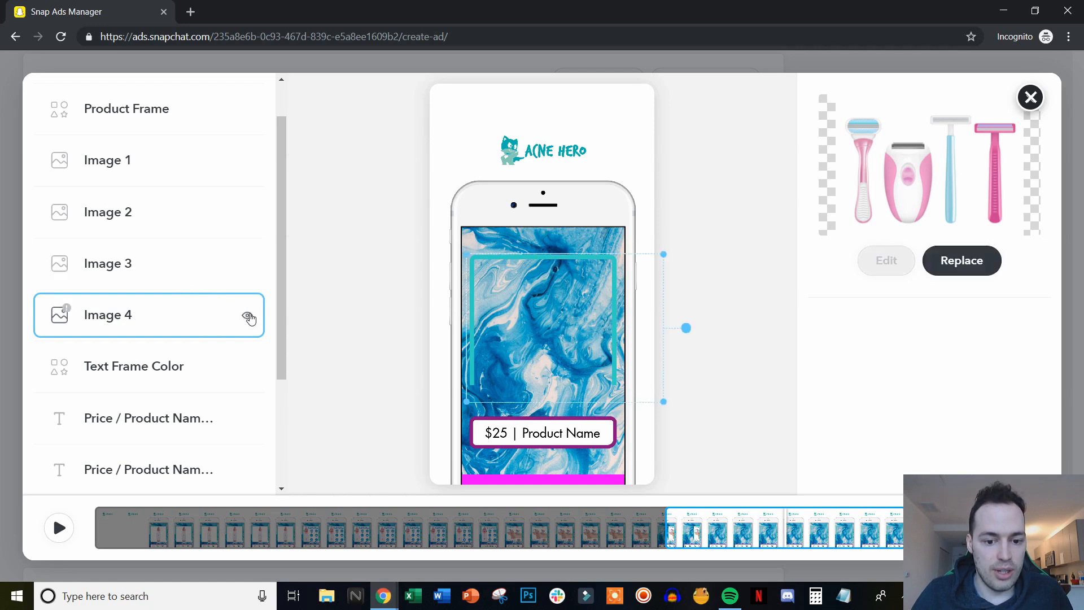
Step: Replace Image 4 with an uploaded photo of the Acne Hero box and skin vacuum, scaled down to fit the product frame
left_click(966, 261)
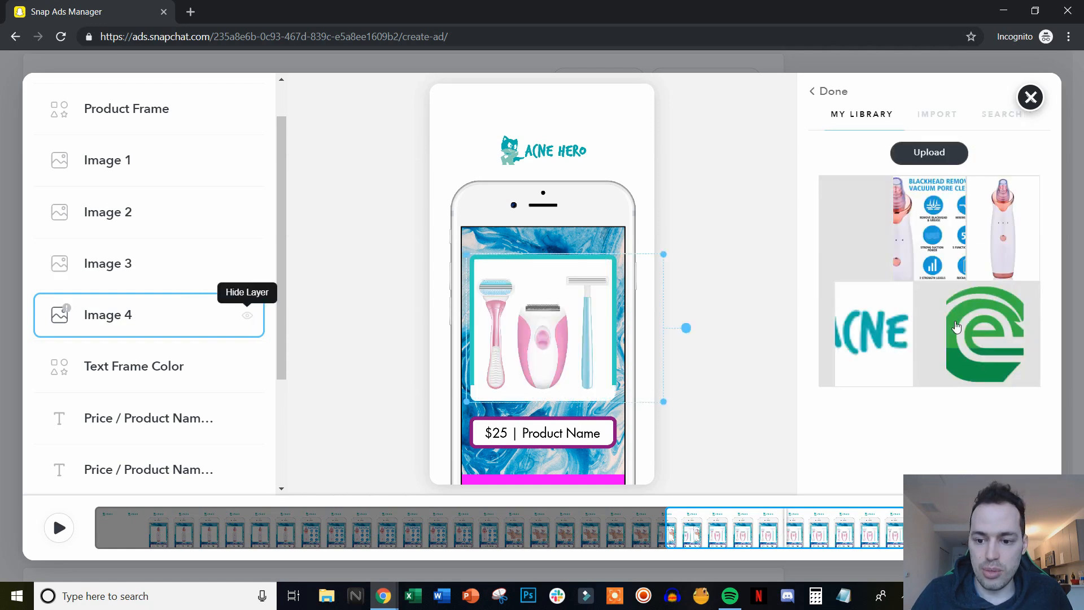
left_click(917, 164)
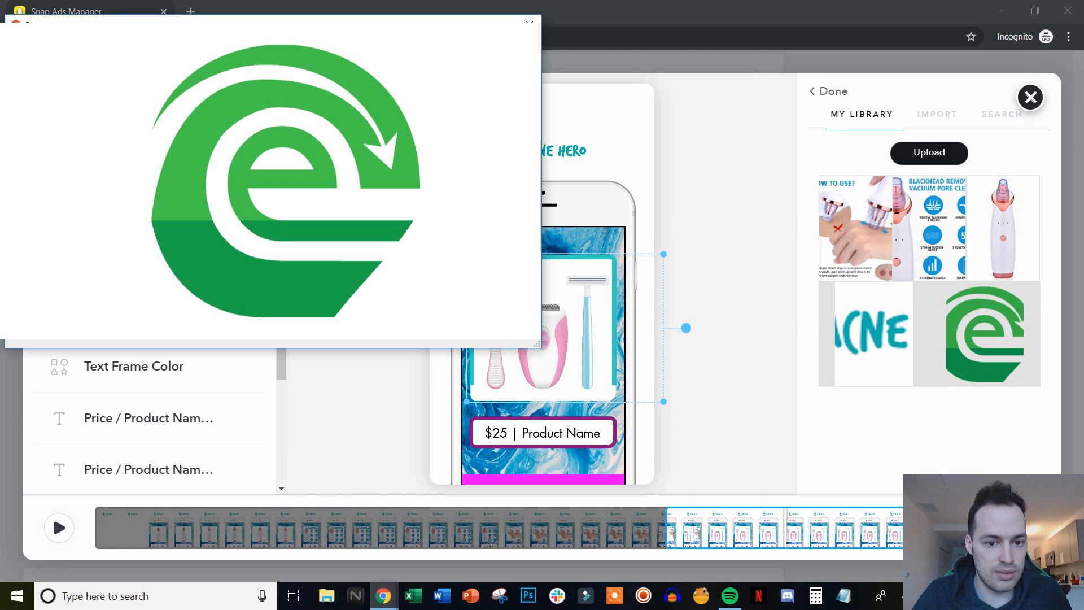
double_click(395, 164)
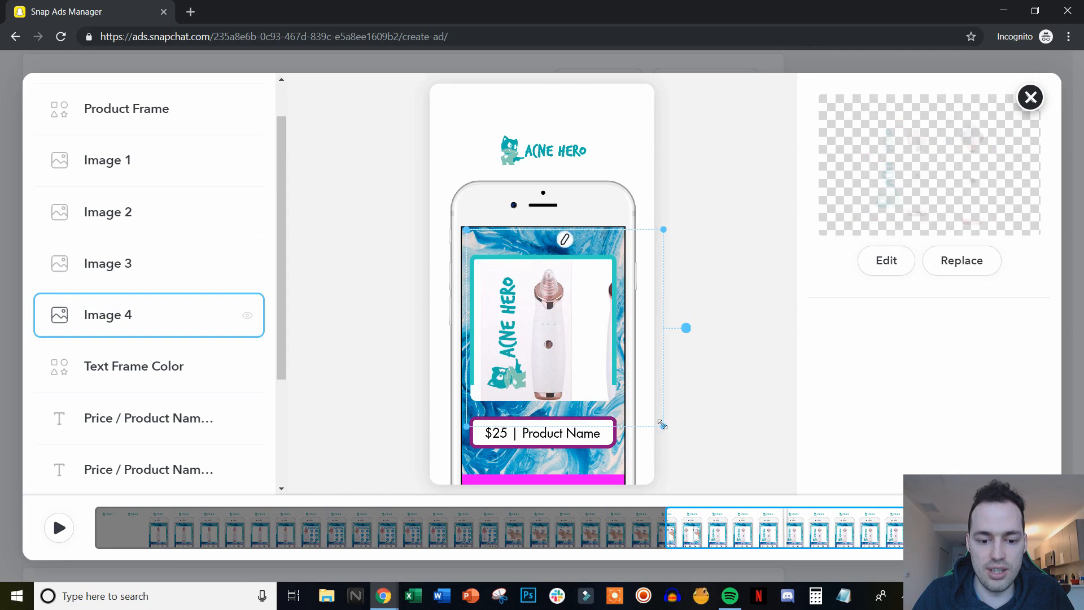
left_click_drag(662, 424, 575, 360)
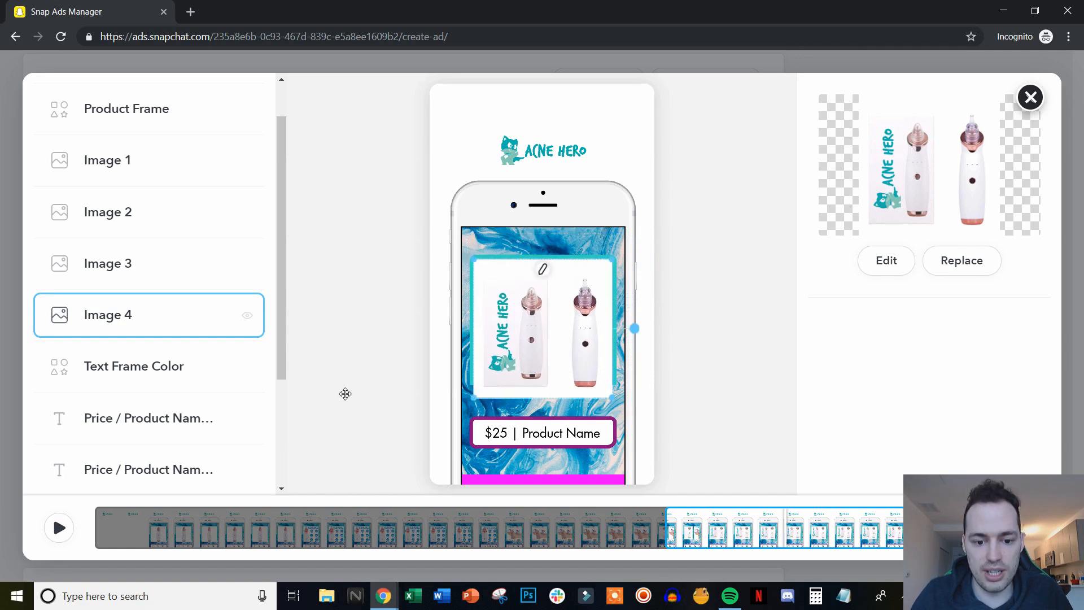
left_click(390, 410)
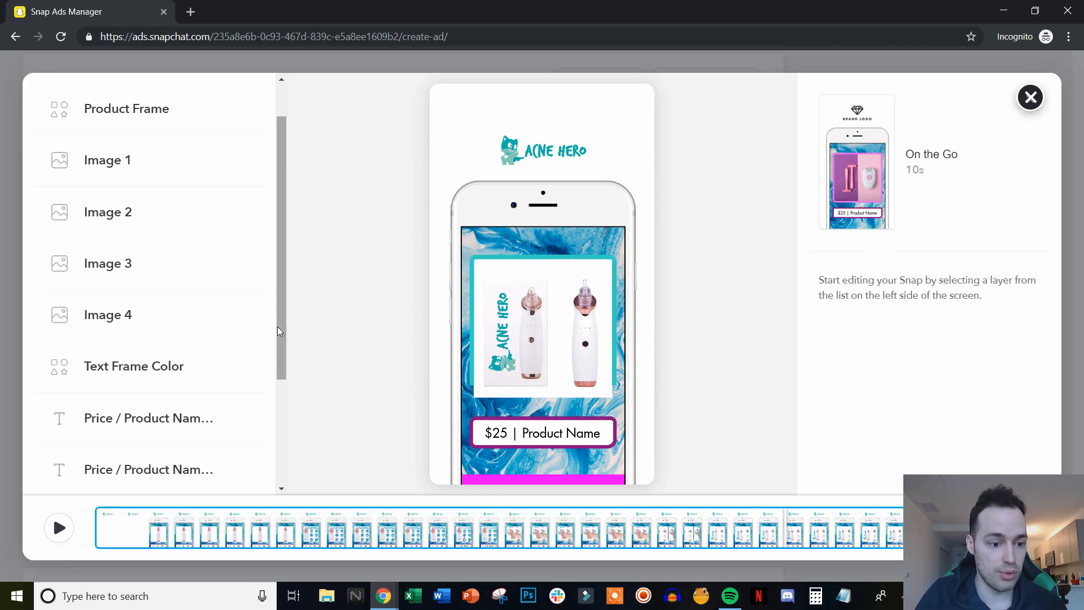
Step: Set the Text Frame Color to teal (#2EC0B2), matching the product frame
left_click_drag(276, 327, 278, 342)
left_click(162, 343)
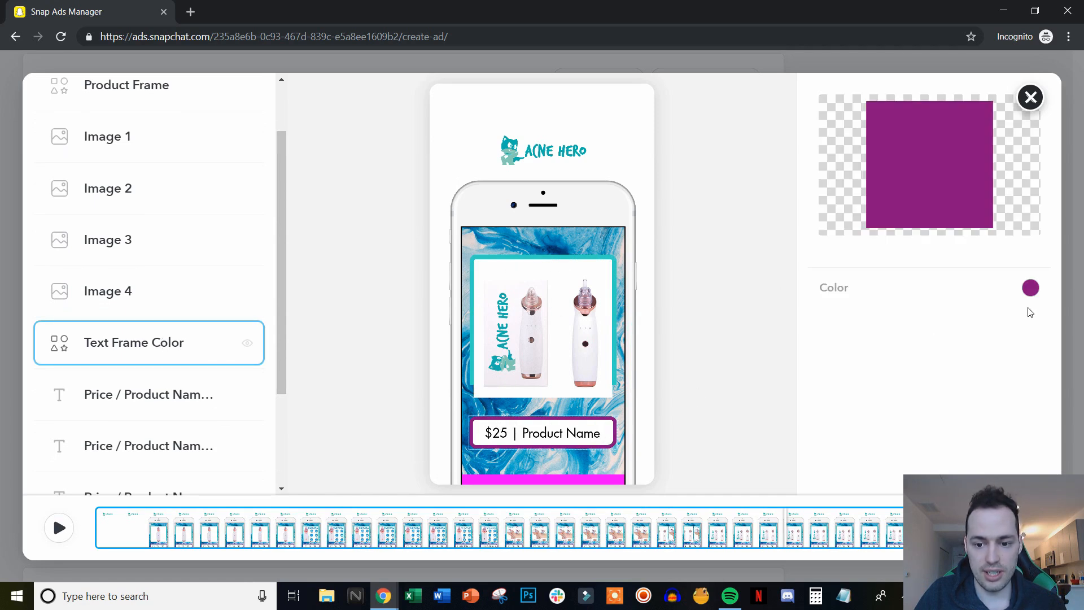
left_click(1031, 289)
left_click(923, 439)
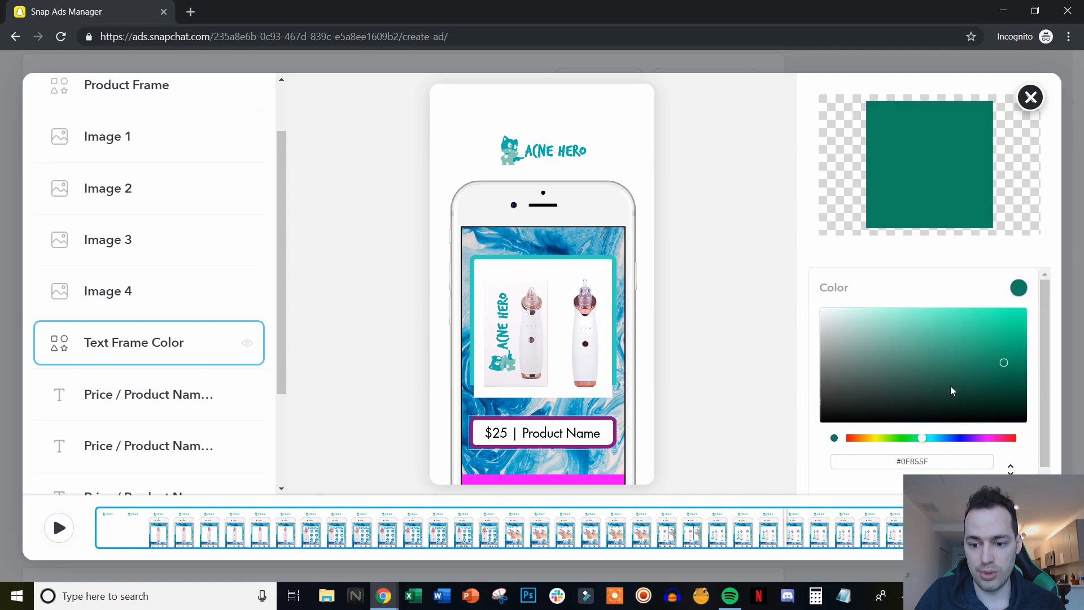
left_click_drag(926, 440, 932, 441)
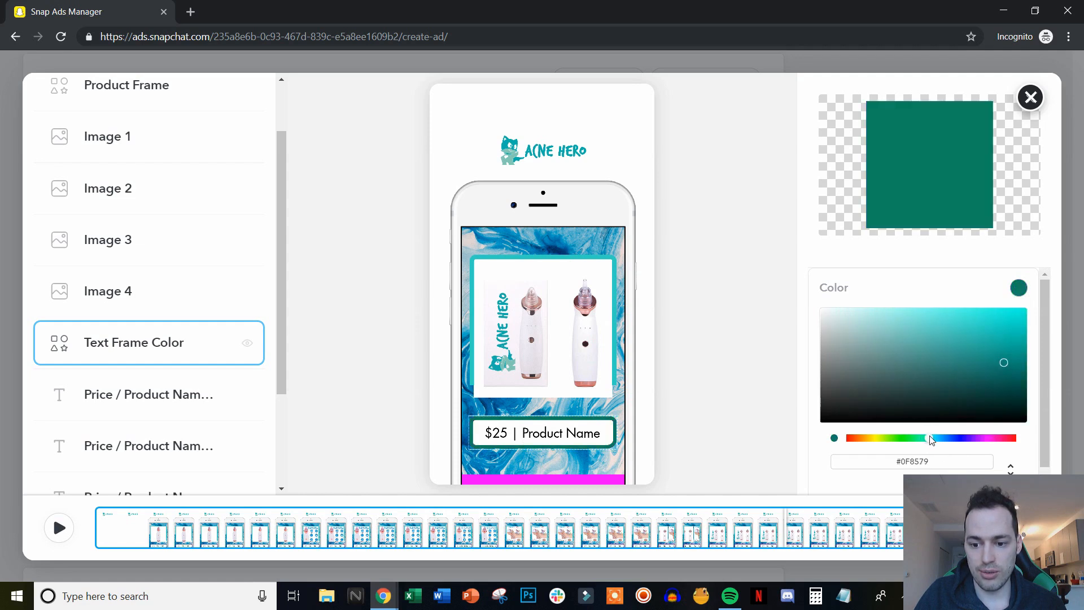
mouse_move(971, 350)
left_mouse_down()
mouse_move(978, 314)
mouse_move(978, 336)
left_mouse_up()
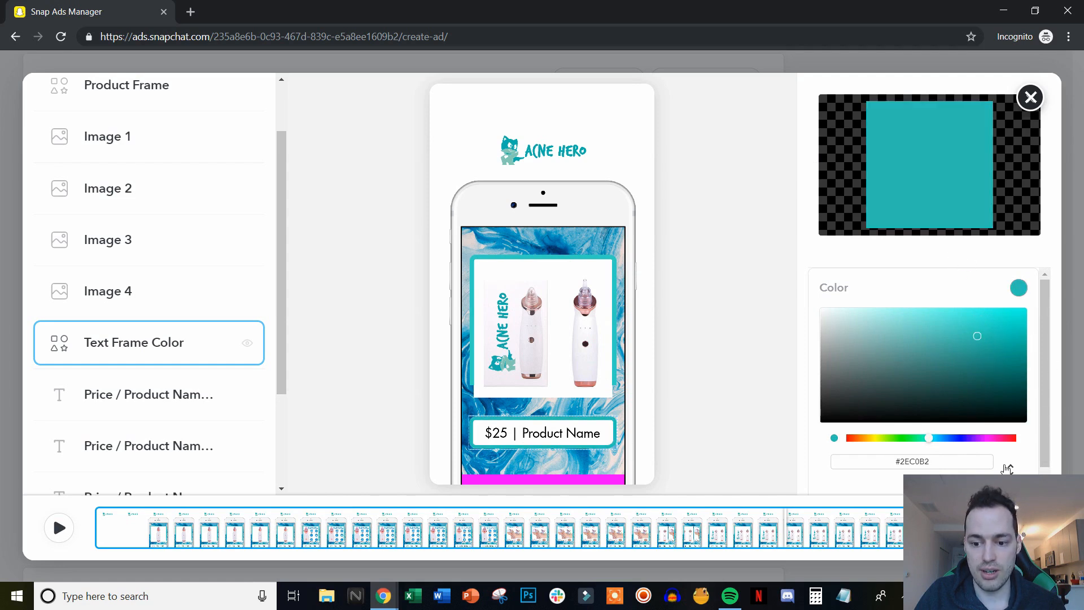
Step: Change the text of the second Price / Product Name layer to "$20 | Skin Vacuum"
left_click(141, 394)
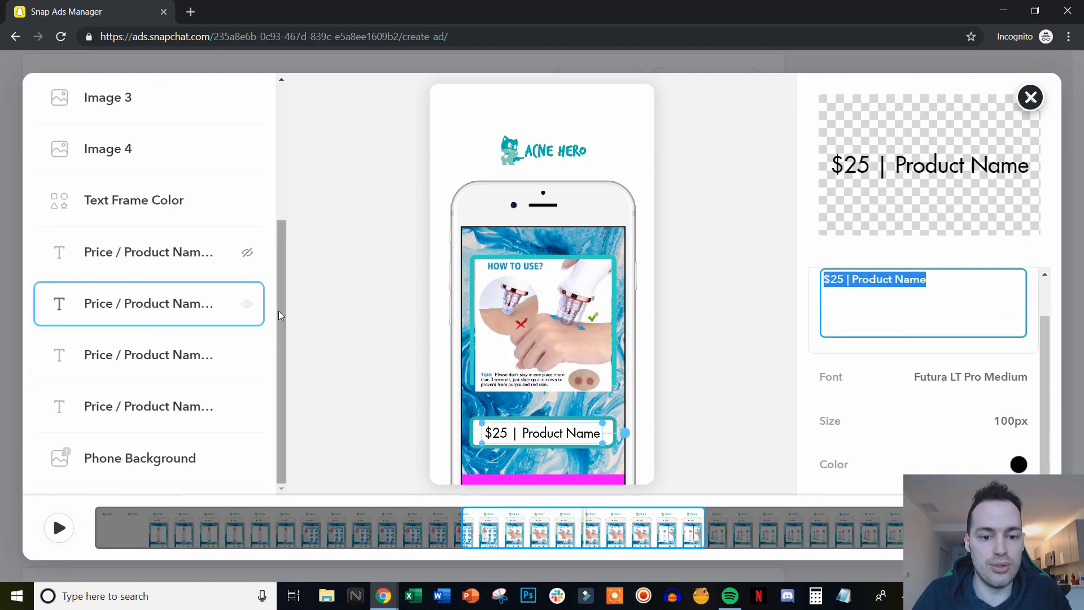
left_click(912, 307)
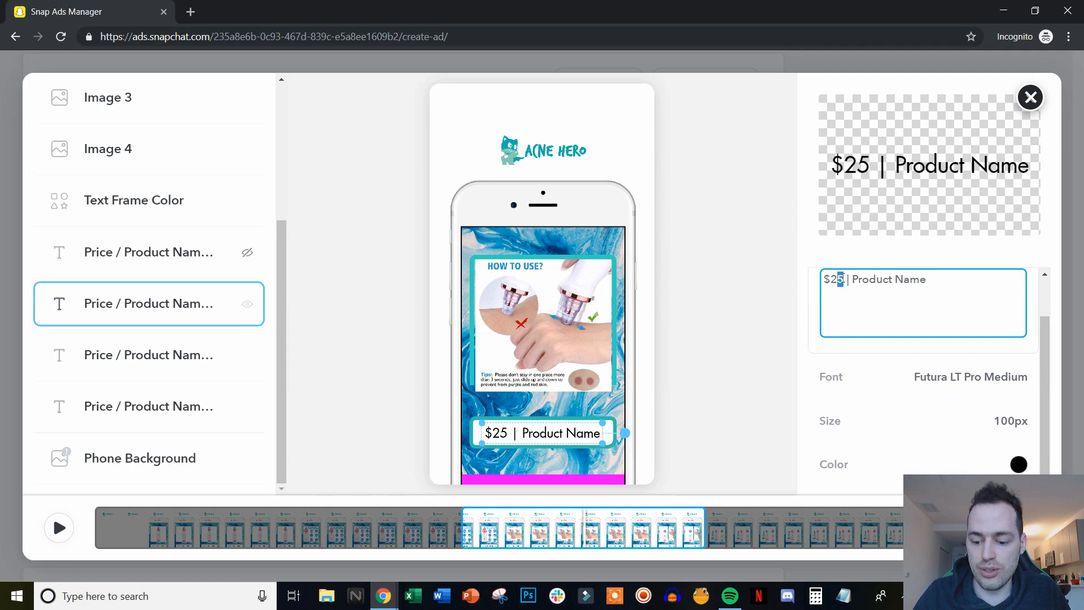
type("0")
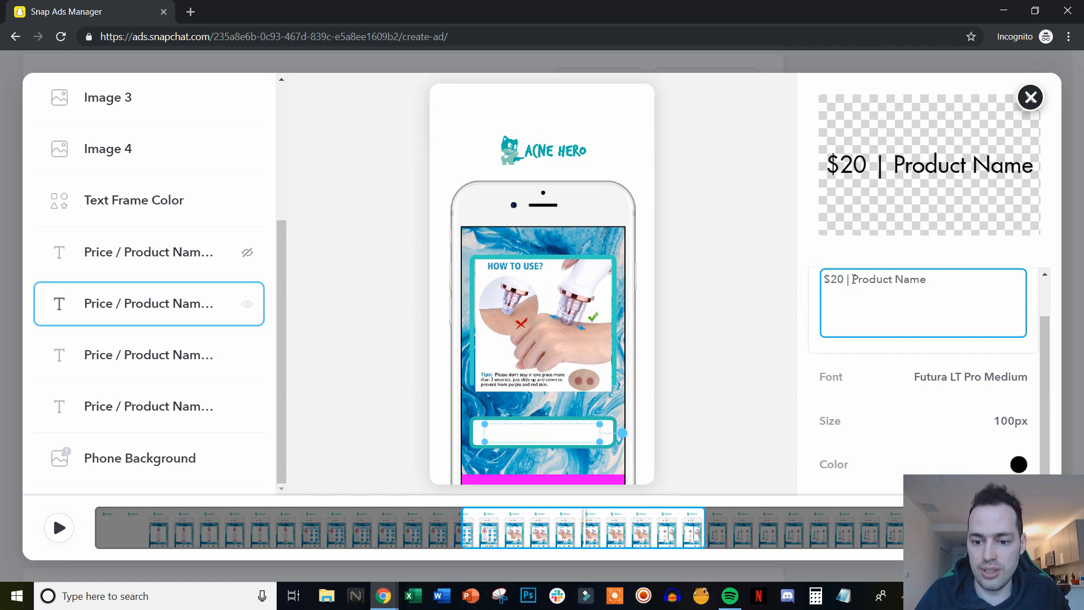
left_click_drag(853, 280, 939, 281)
type("S")
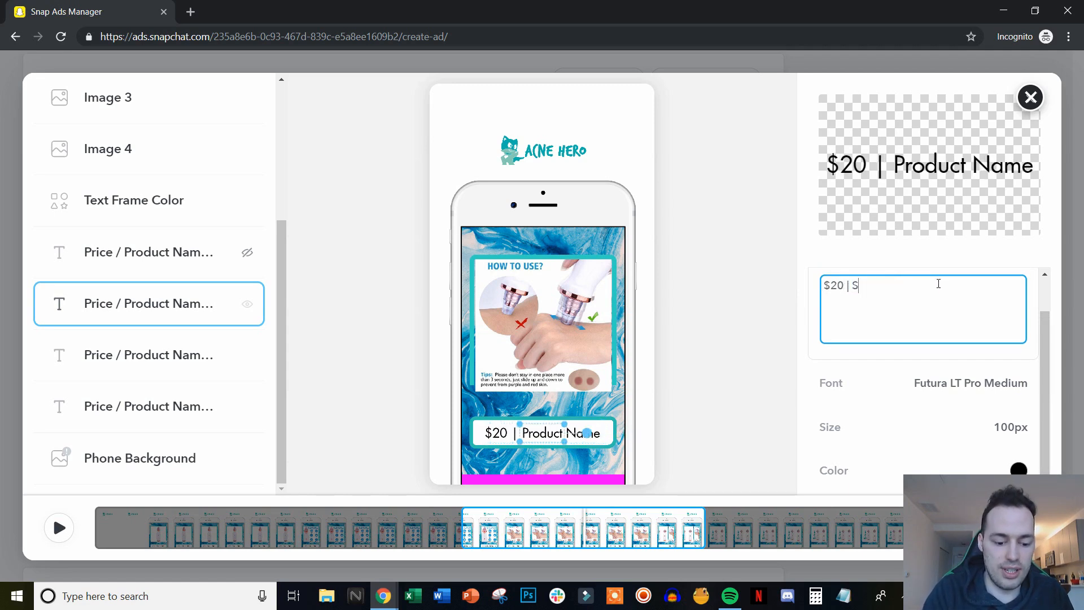
type("kin Vacuum")
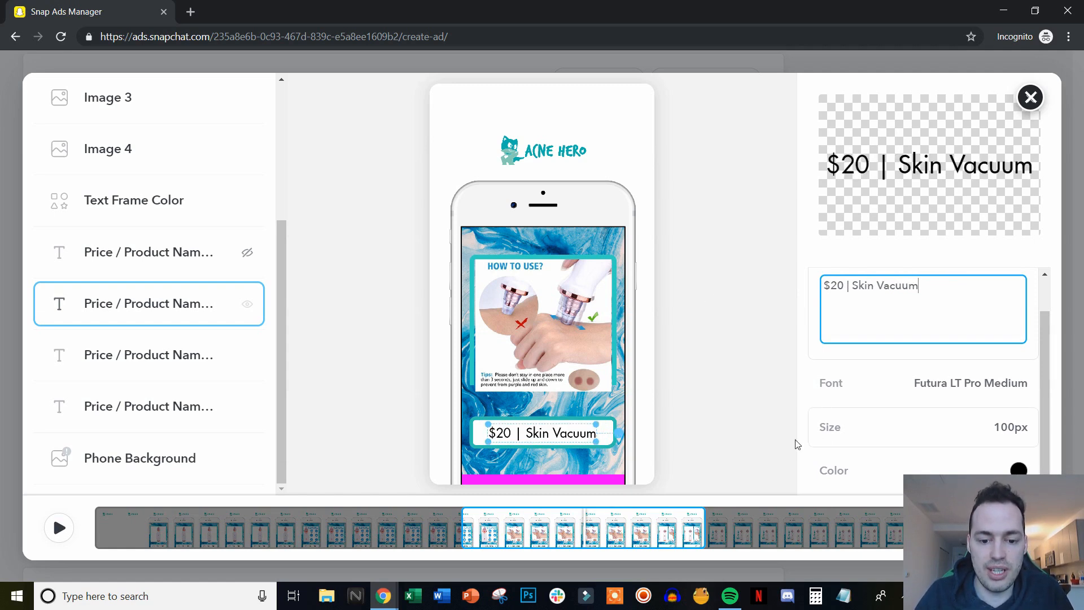
Step: Replace the Phone Background with an uploaded plain blue Facebook image and briefly play the video preview
left_click(168, 451)
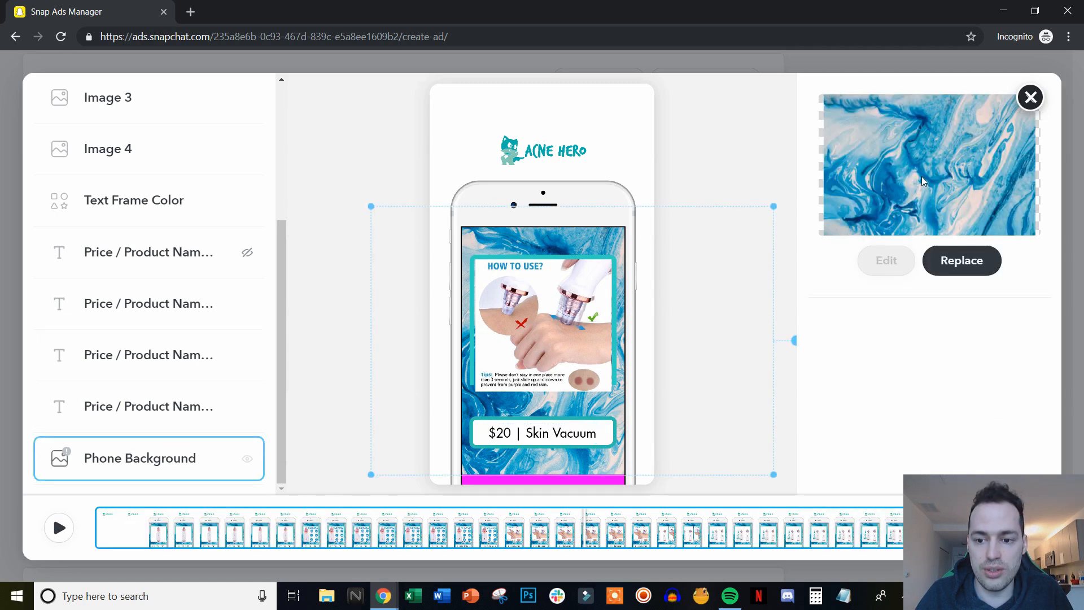
left_click(962, 261)
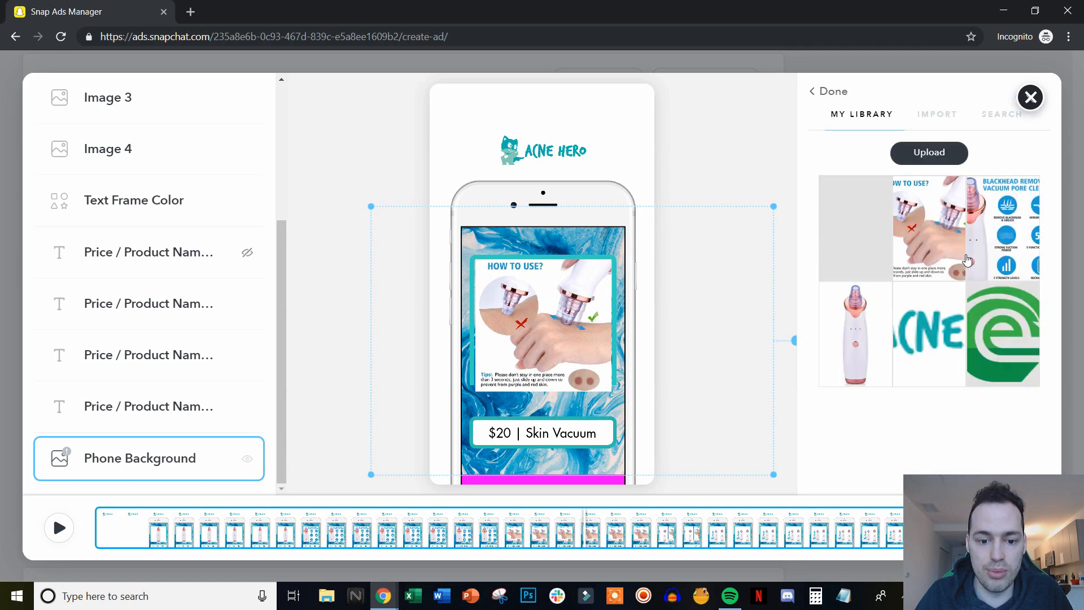
left_click(953, 159)
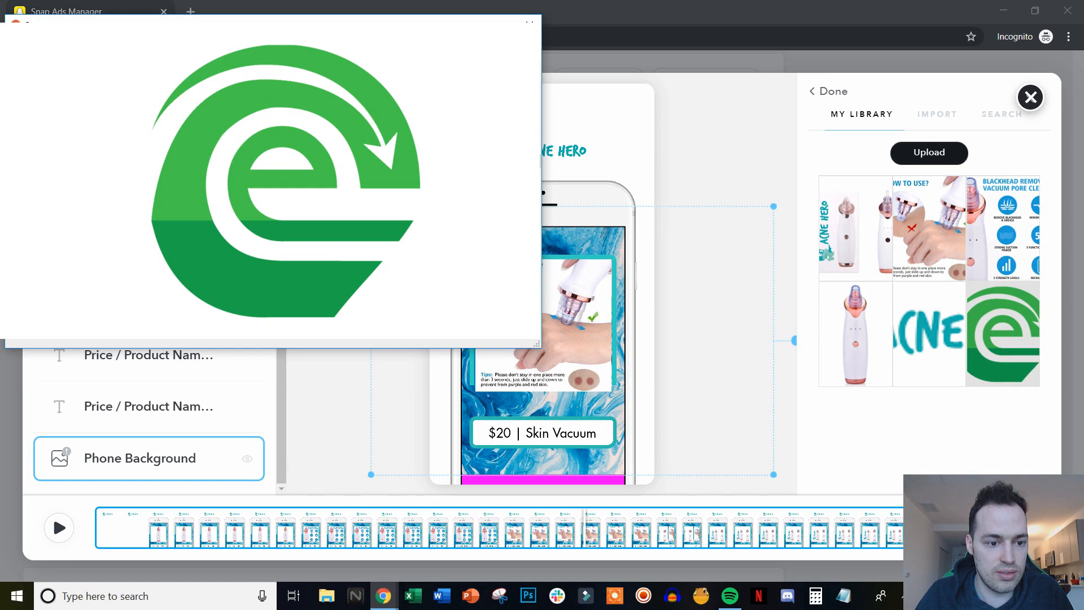
left_click(433, 330)
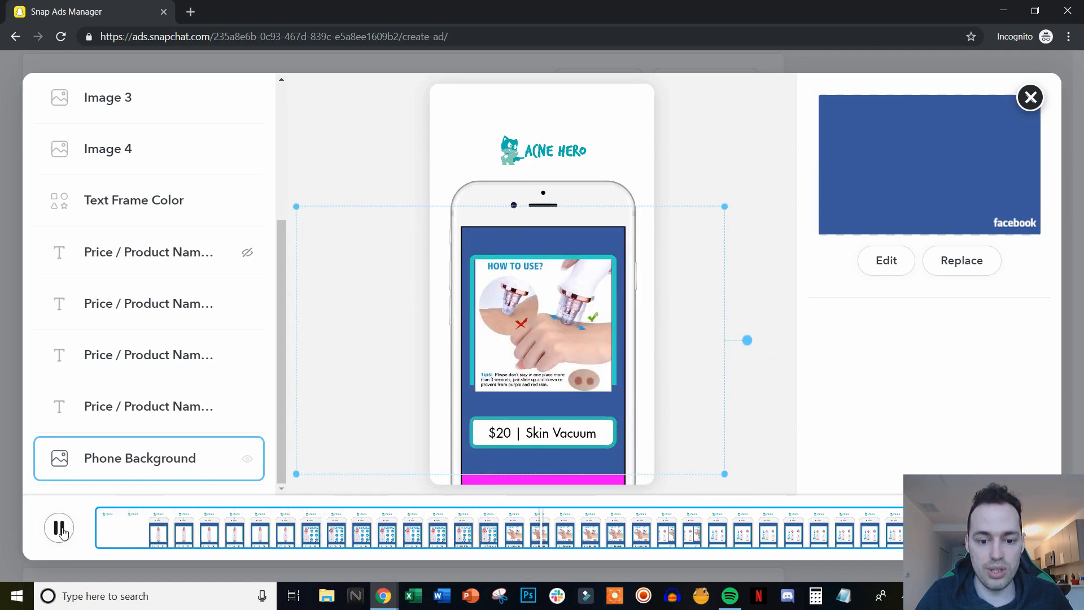
left_click(61, 529)
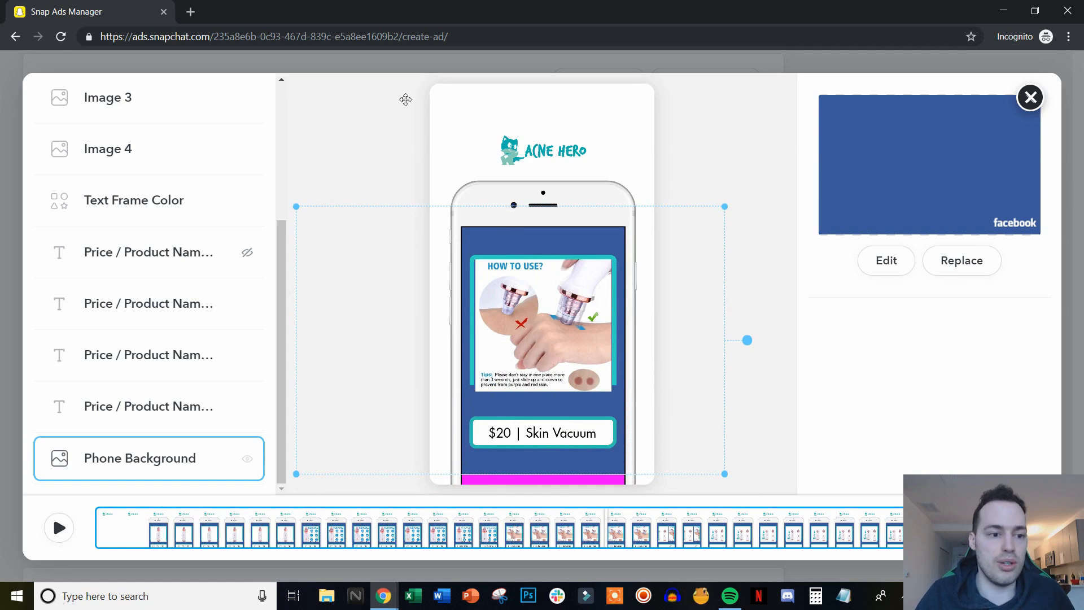
Step: Look over the layer list and close the template editor, discarding the video's progress
scroll(235, 294, "up", 4)
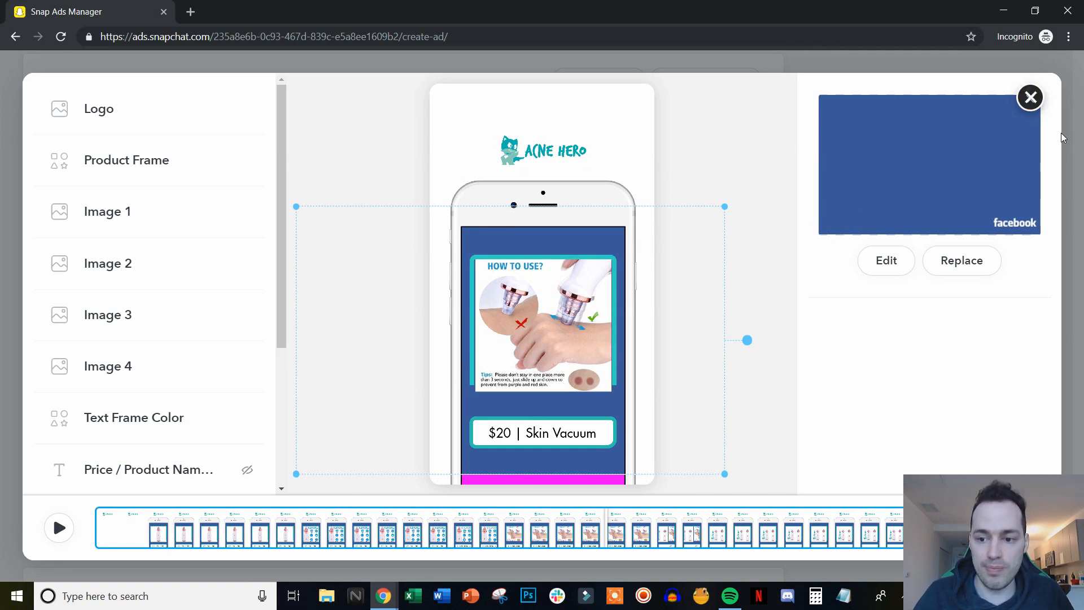
scroll(211, 309, "down", 3)
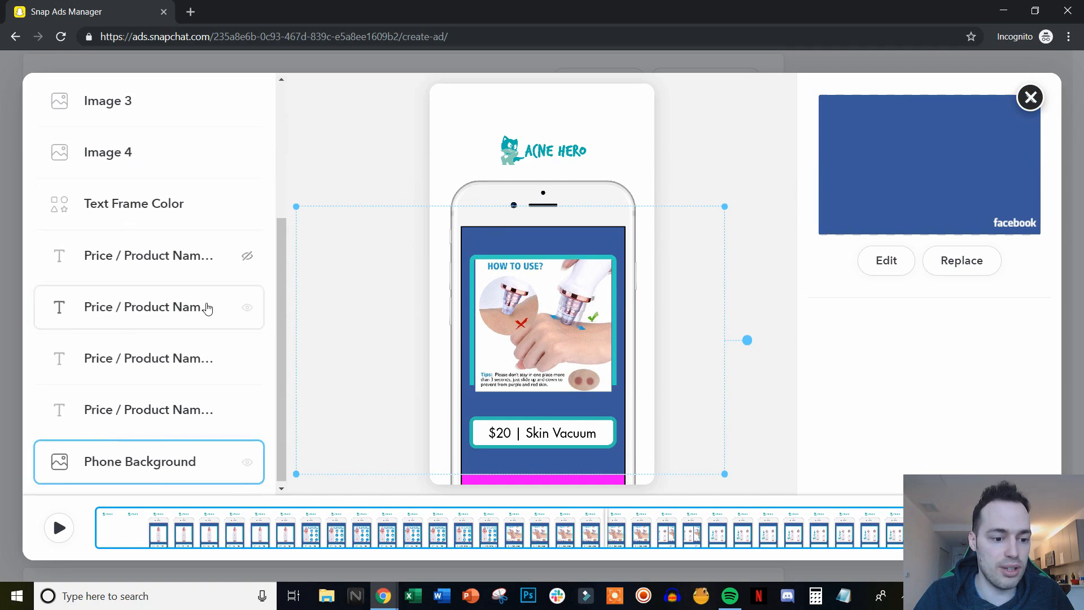
scroll(207, 308, "up", 4)
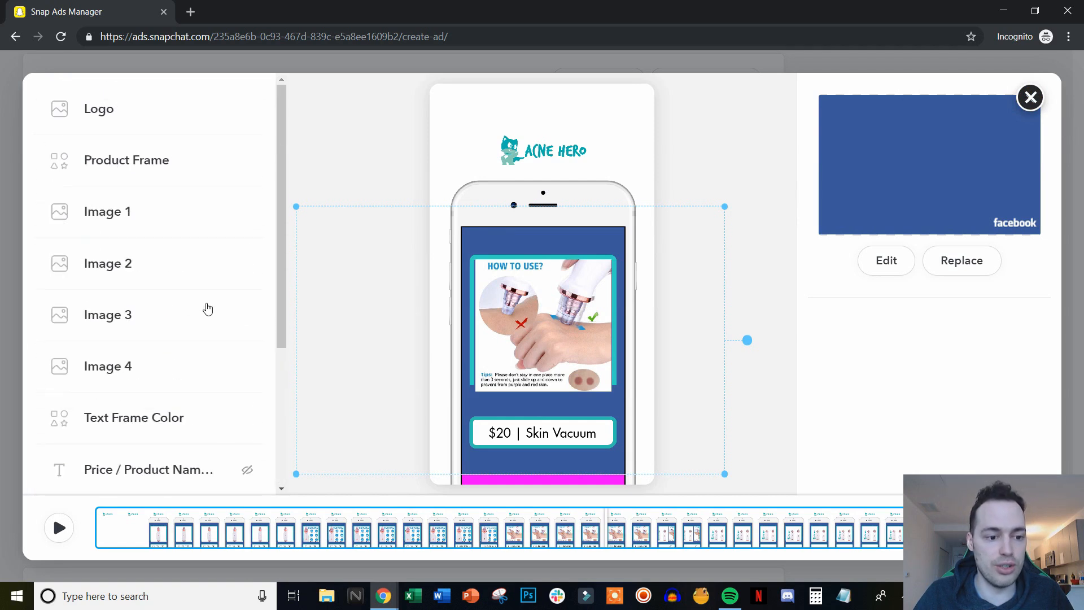
left_click(1031, 99)
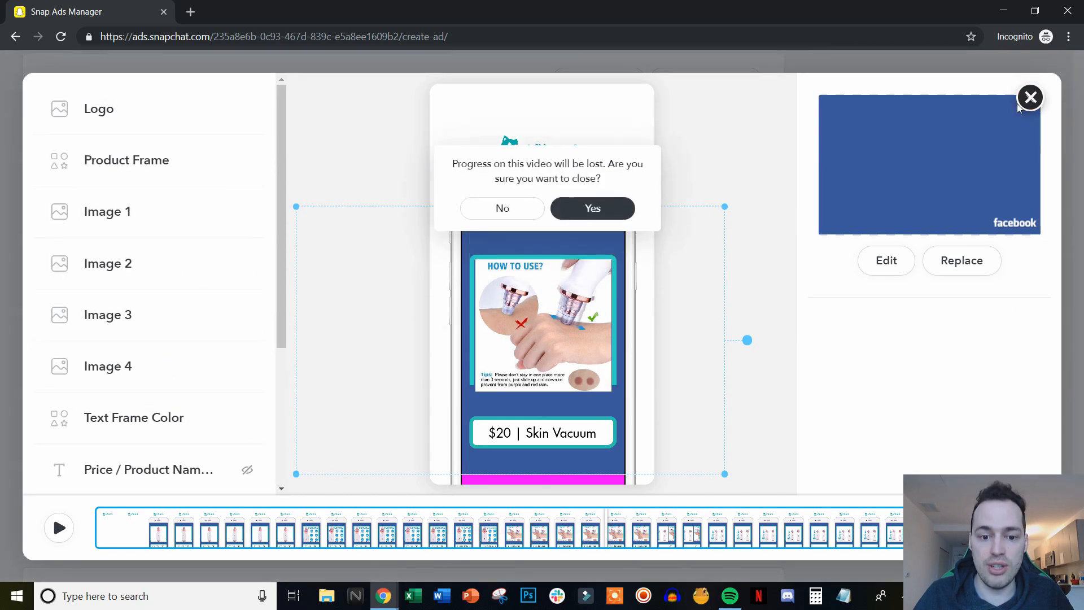
left_click(580, 217)
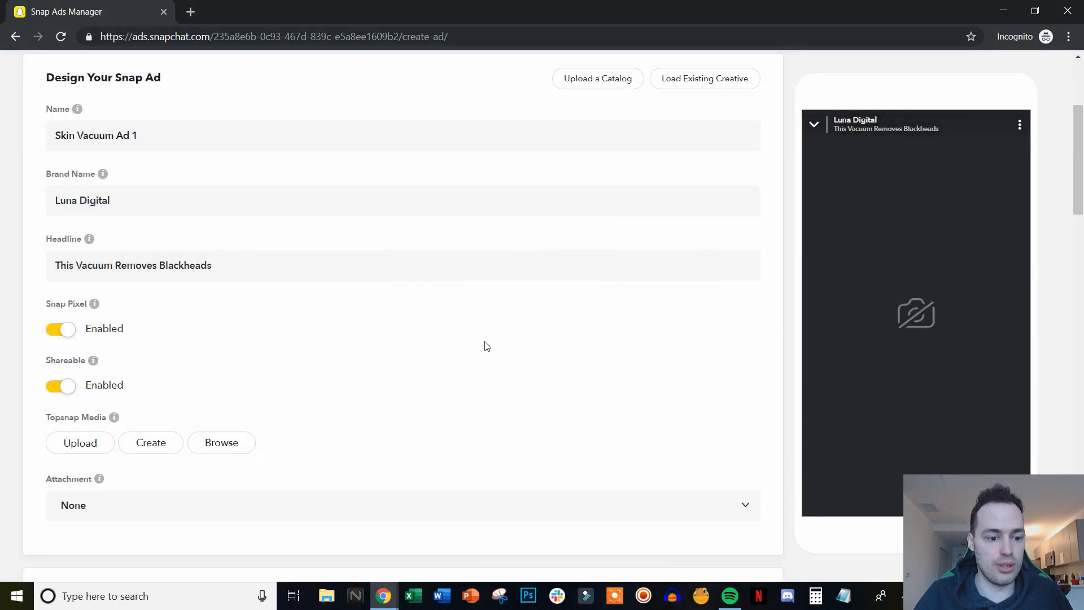
Step: Set the Snap Ad's attachment type to Website
scroll(486, 348, "down", 3)
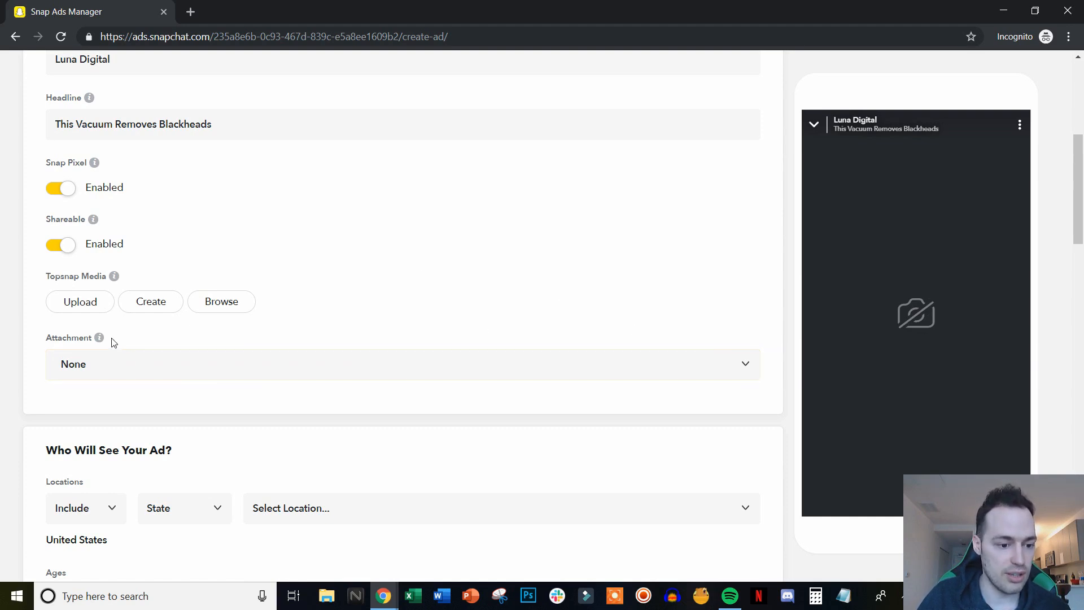
mouse_move(99, 339)
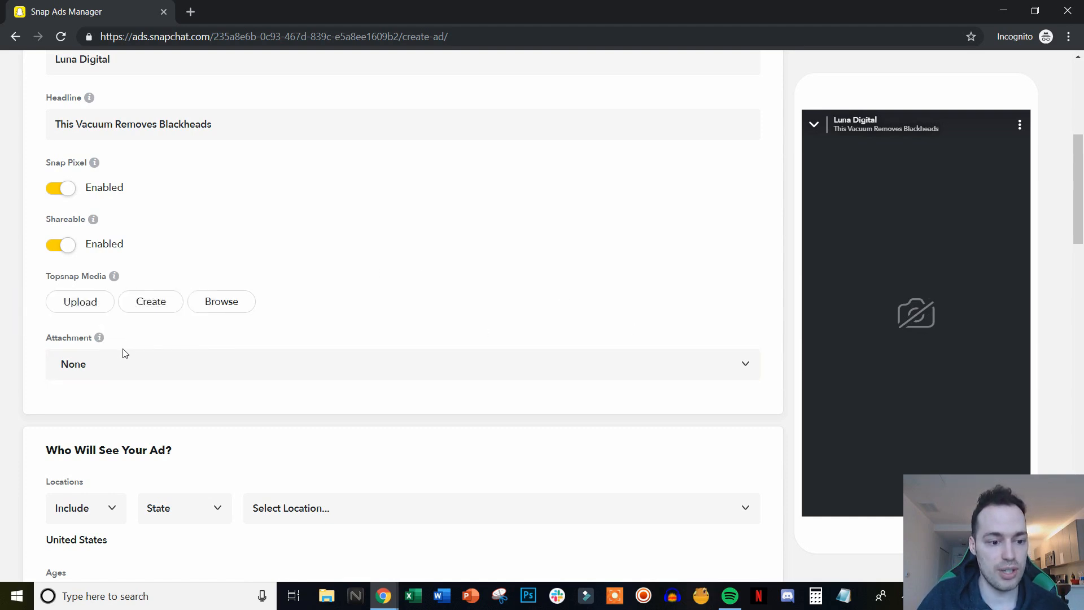
left_click(148, 365)
scroll(460, 322, "down", 2)
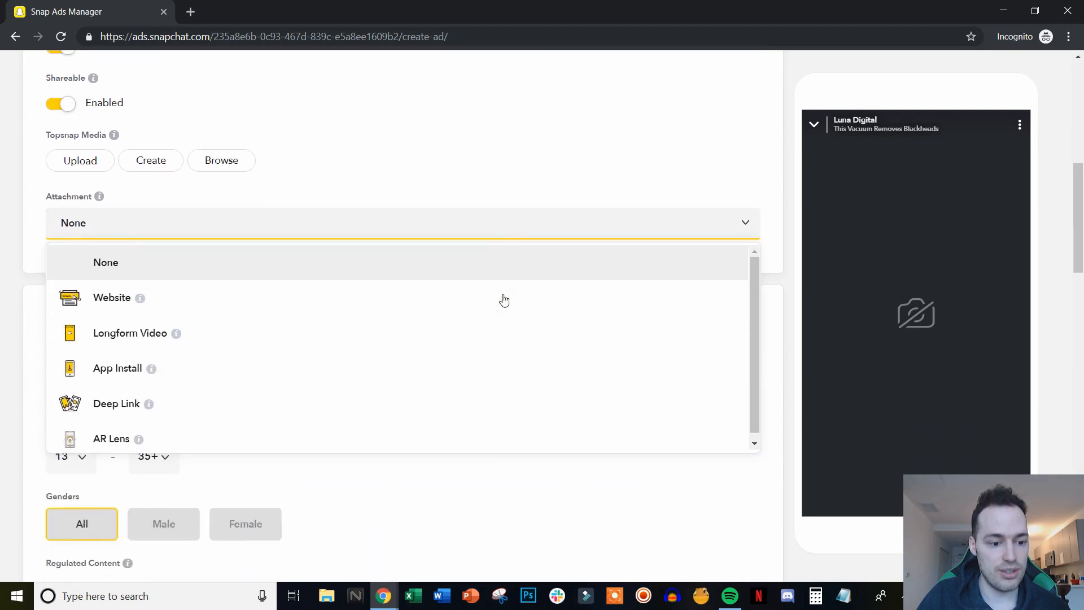
mouse_move(176, 355)
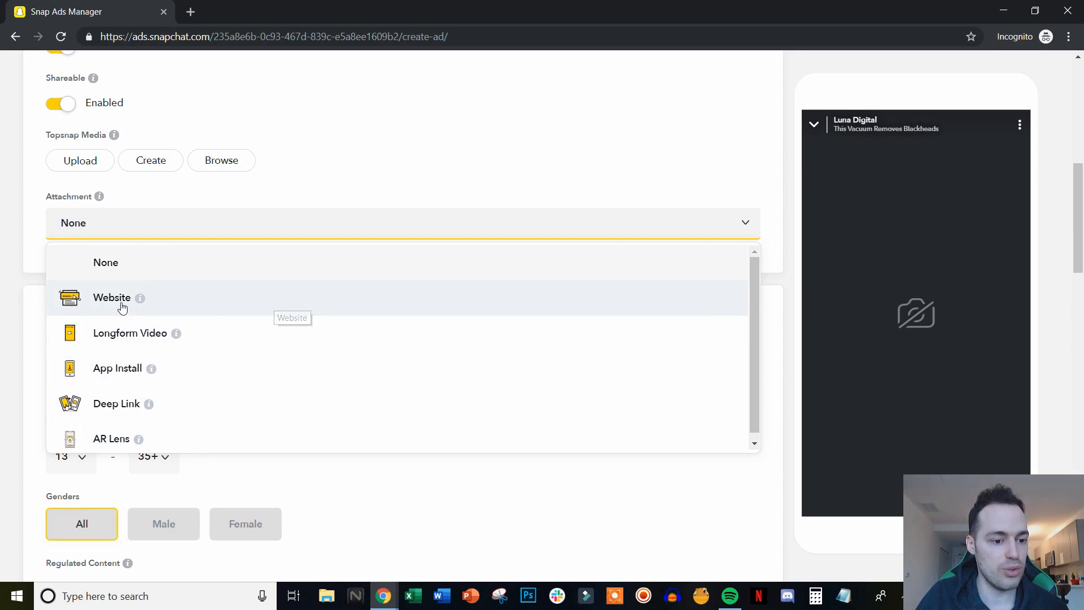
mouse_move(117, 302)
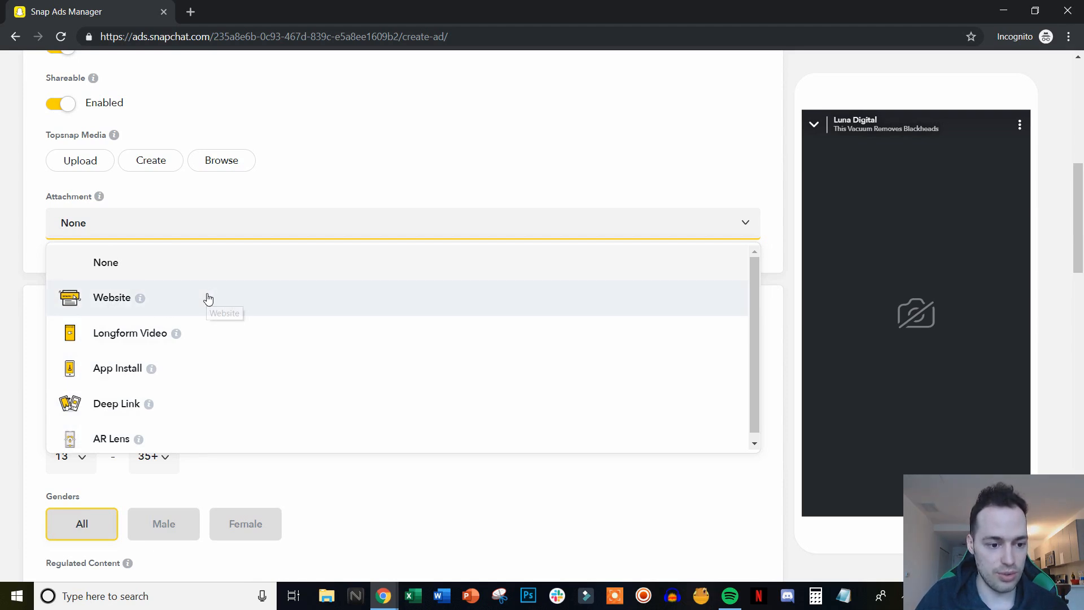
left_click(208, 300)
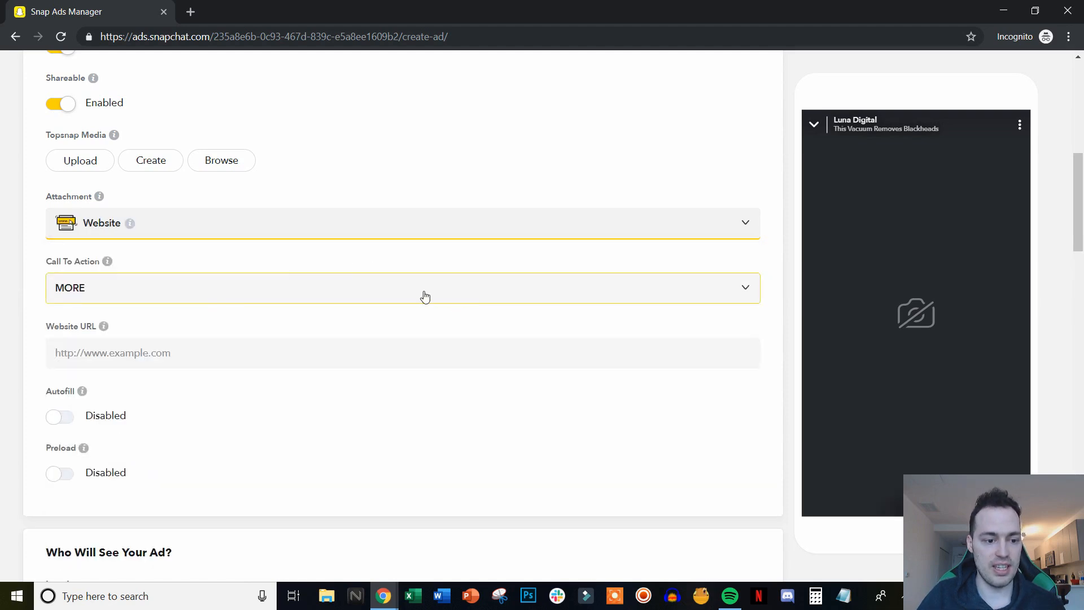
Step: Set the ad's call to action to SHOP NOW and make the Website URL field ready for entry
left_click(222, 291)
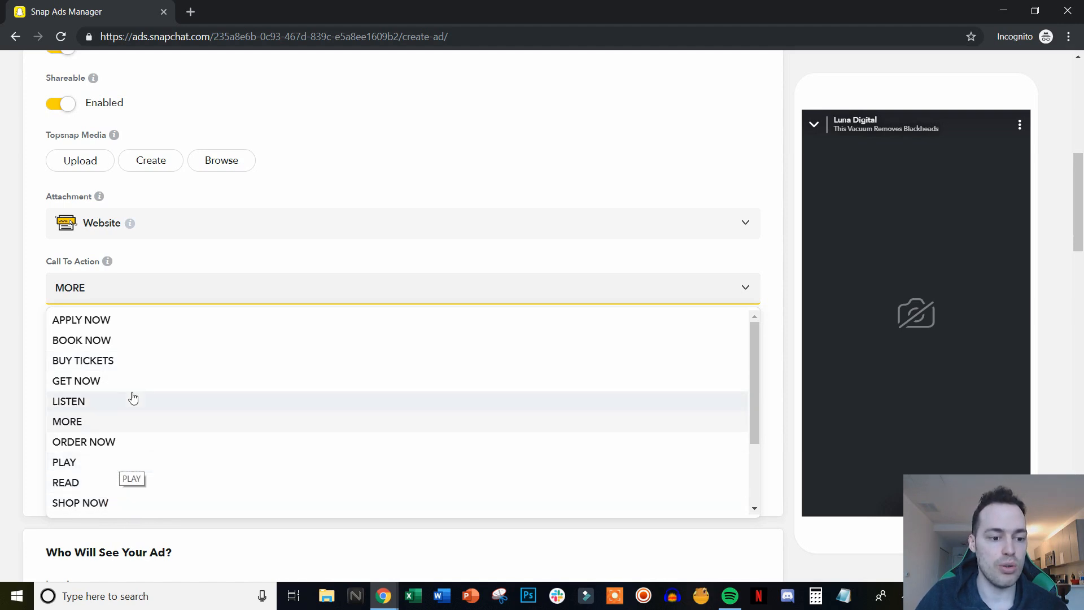
left_click(119, 502)
left_click(323, 350)
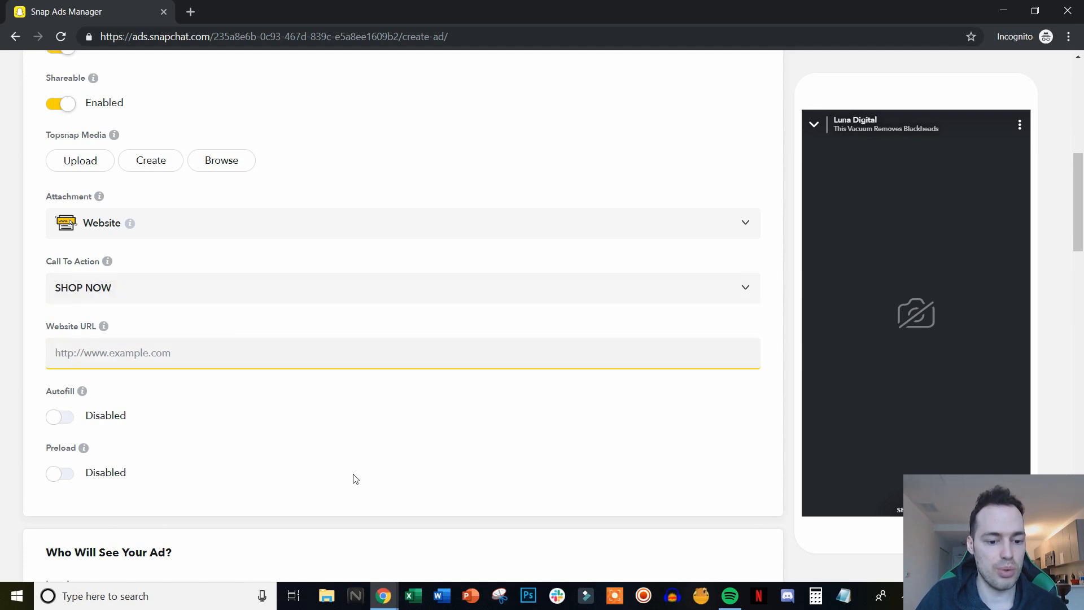
Step: Switch to the Shopify admin, open the Acne Hero Skin Vacuum's storefront page, copy its URL and close that page
left_click(385, 595)
left_click(384, 536)
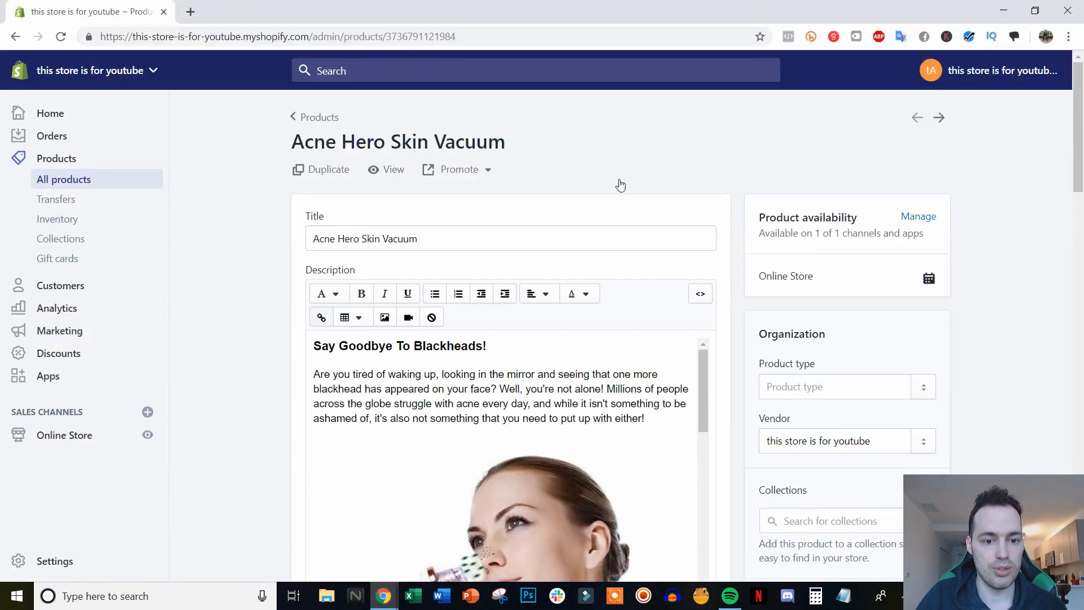
right_click(392, 172)
left_click(412, 178)
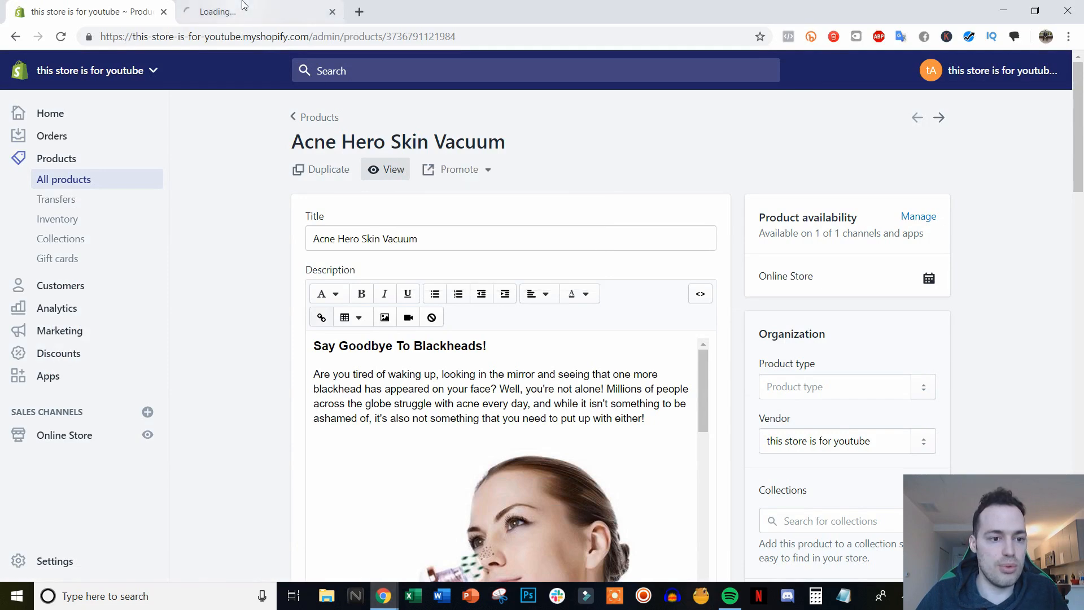
left_click(322, 12)
left_click(352, 36)
key("ctrl+c")
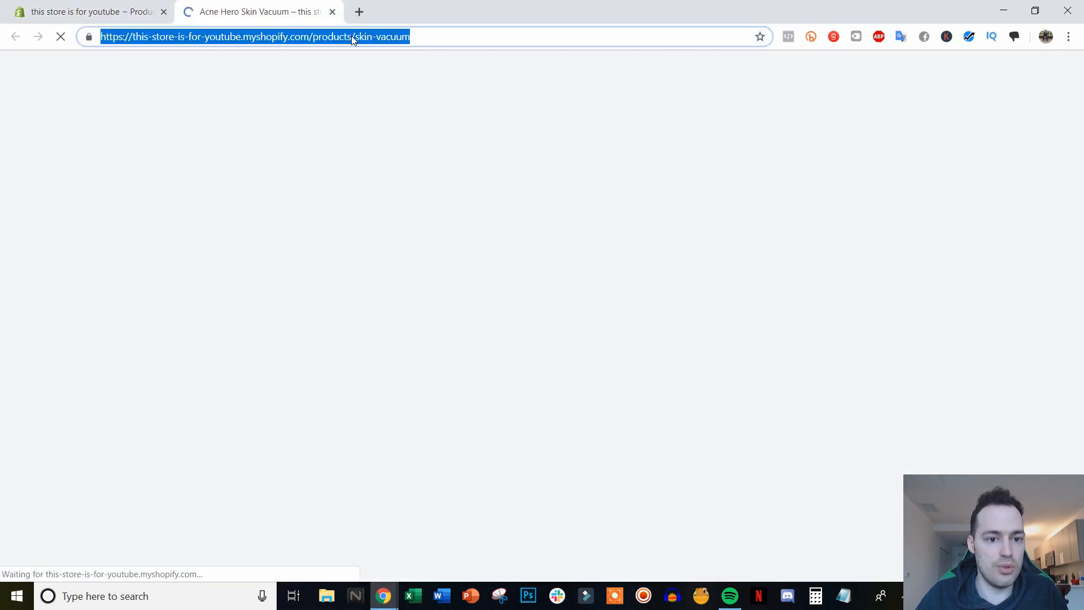
left_click(333, 12)
Step: Return to Snap Ads Manager and enter the copied skin vacuum product URL as the ad's website URL
mouse_move(384, 595)
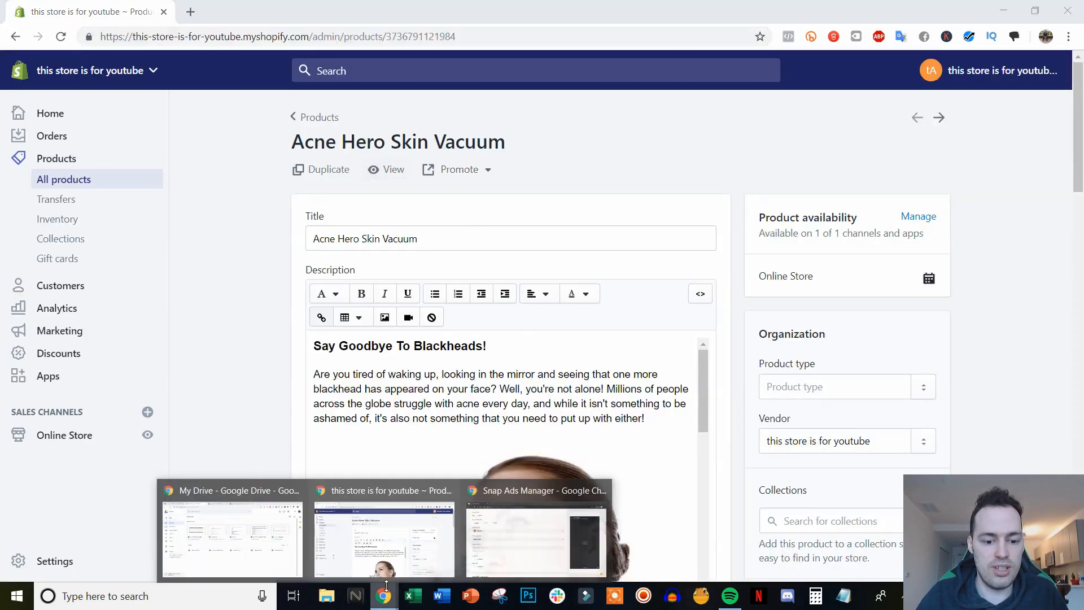
left_click(489, 530)
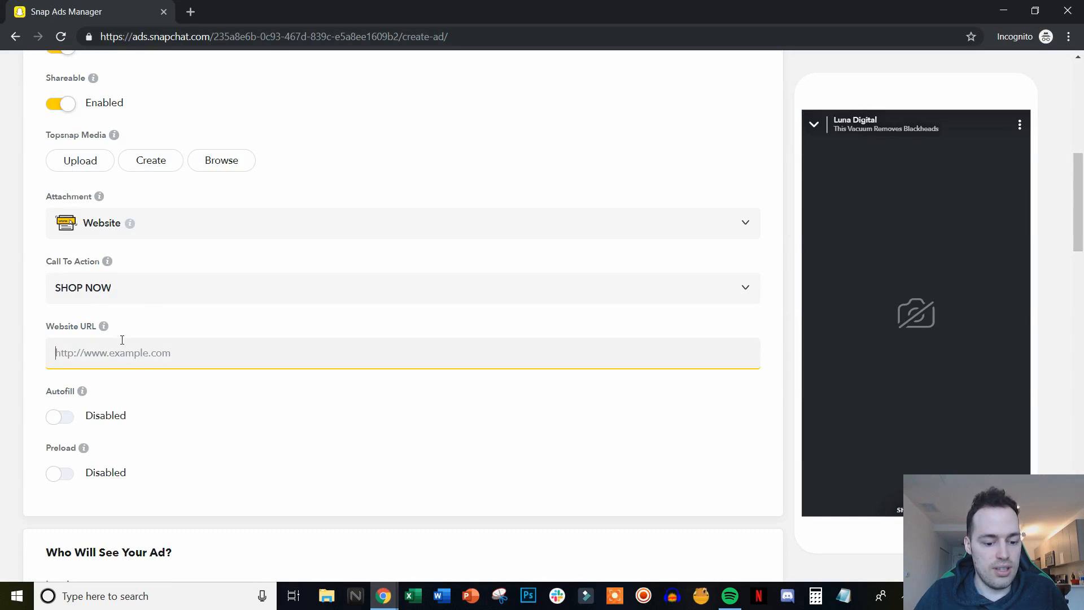
key("ctrl+v")
left_click(337, 386)
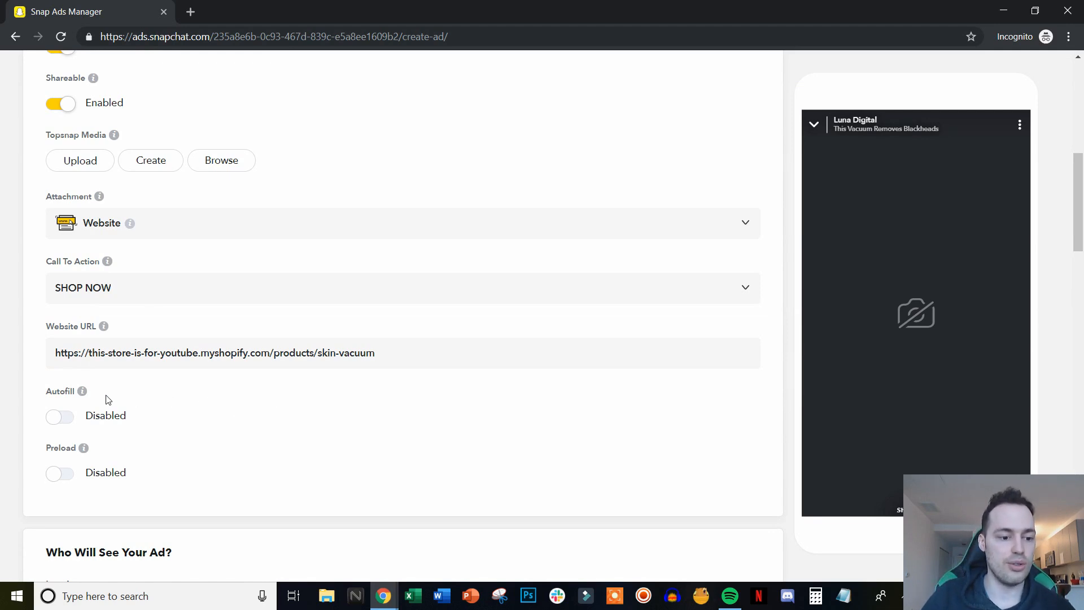
Step: Enable both Autofill and Preload for the website attachment
mouse_move(84, 396)
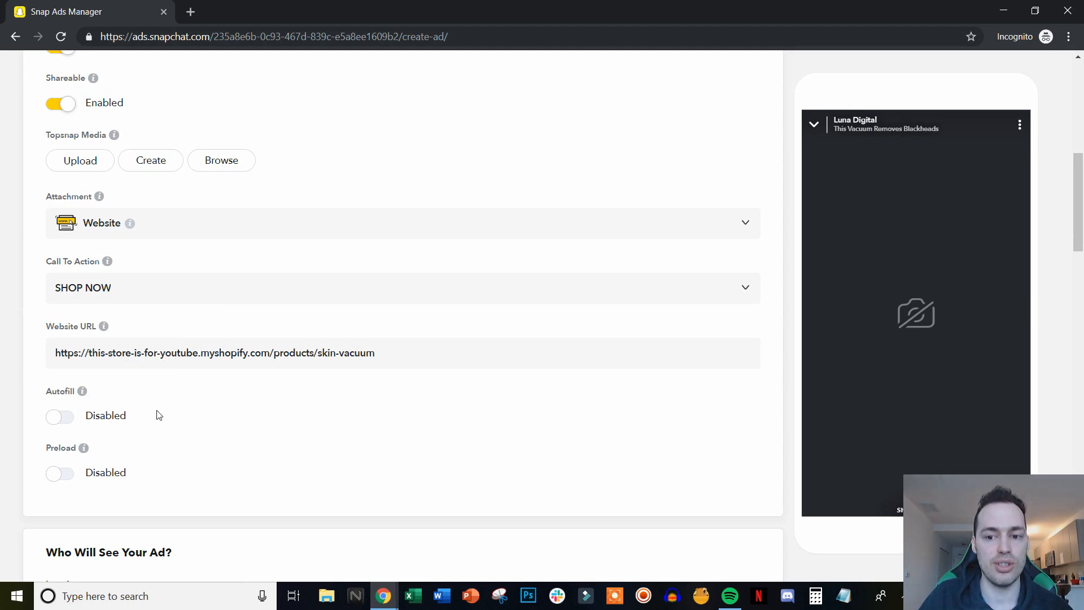
scroll(429, 430, "down", 1)
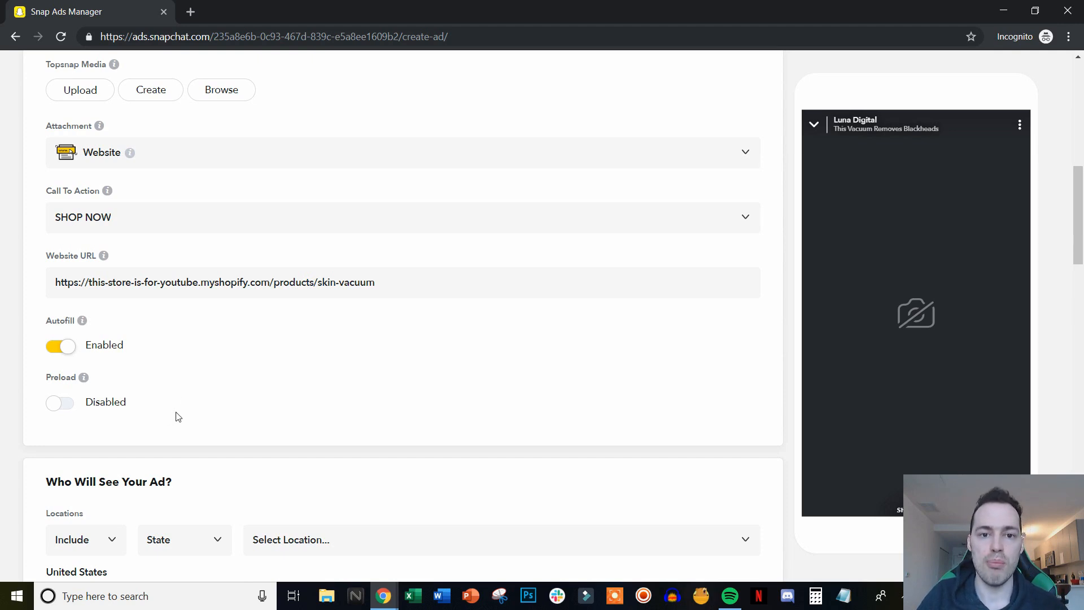
left_click(97, 407)
Step: Include the state of Florida in the ad's United States location targeting
scroll(423, 378, "down", 2)
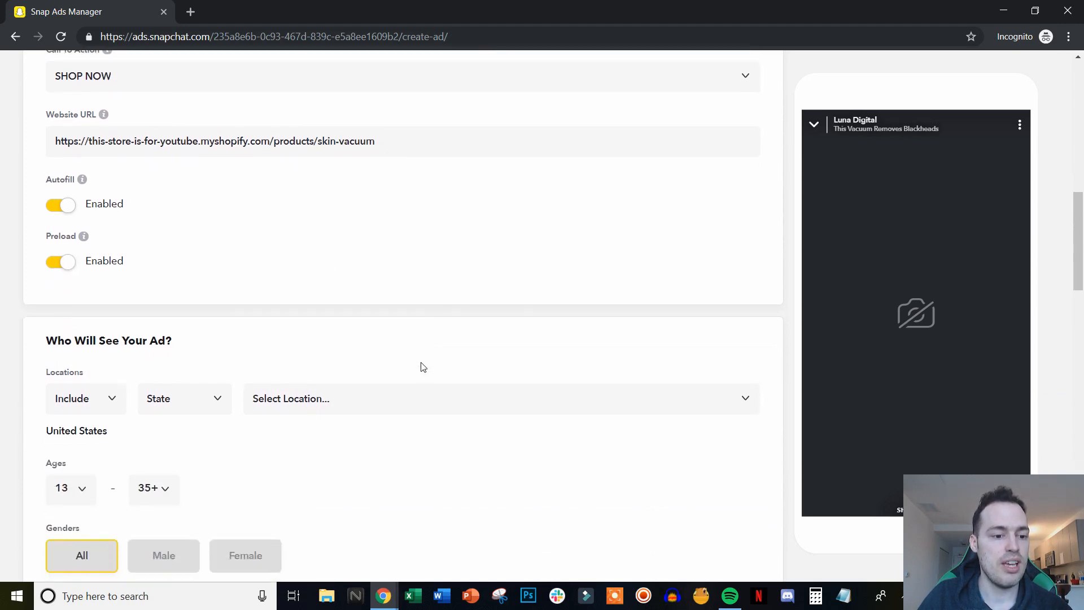
scroll(425, 362, "down", 1)
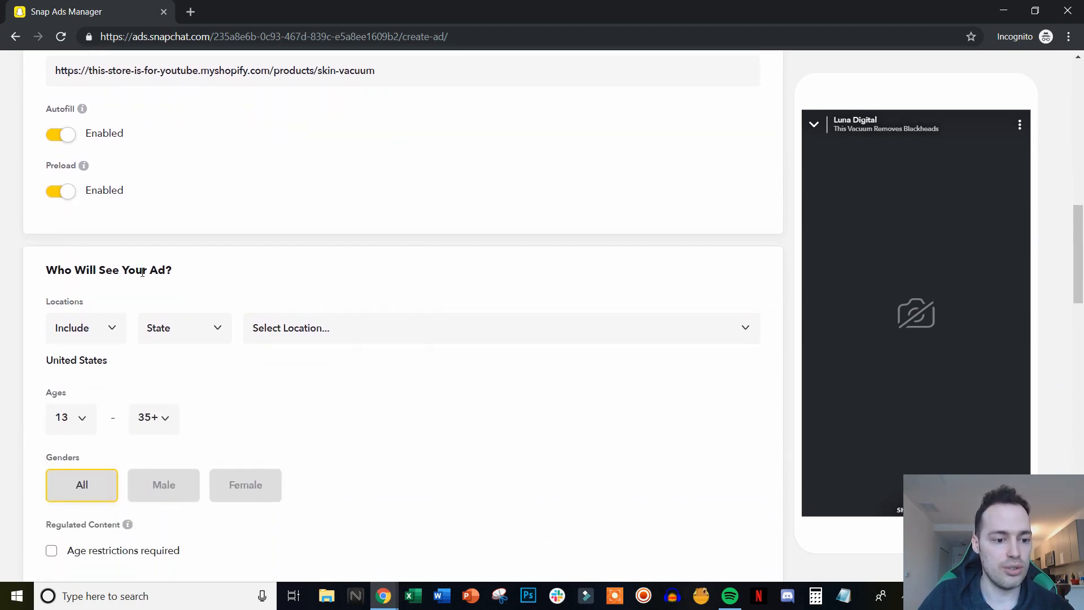
scroll(375, 452, "down", 1)
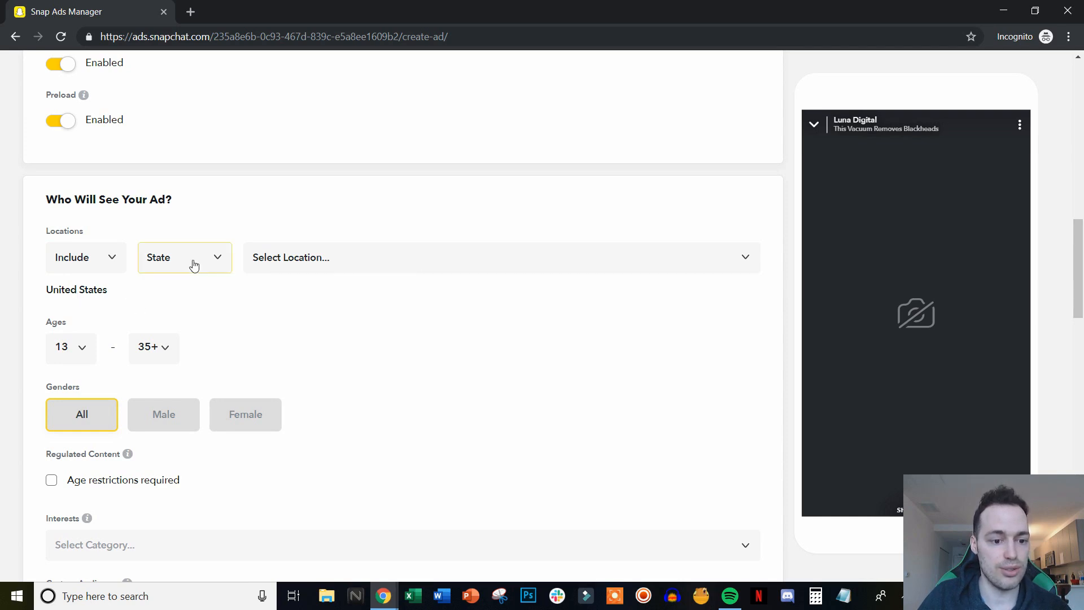
left_click(377, 267)
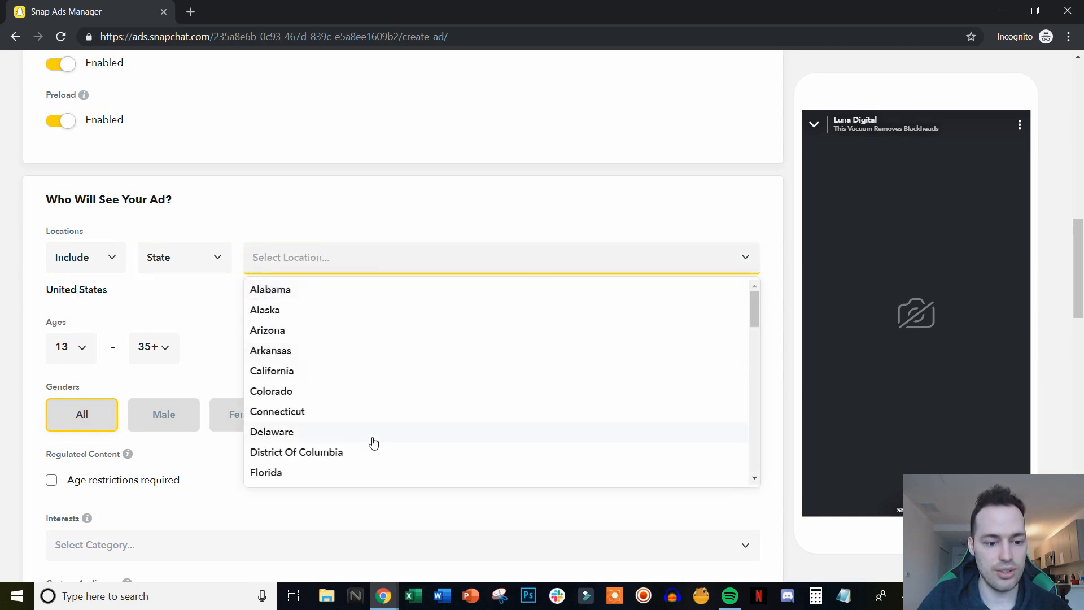
left_click(286, 472)
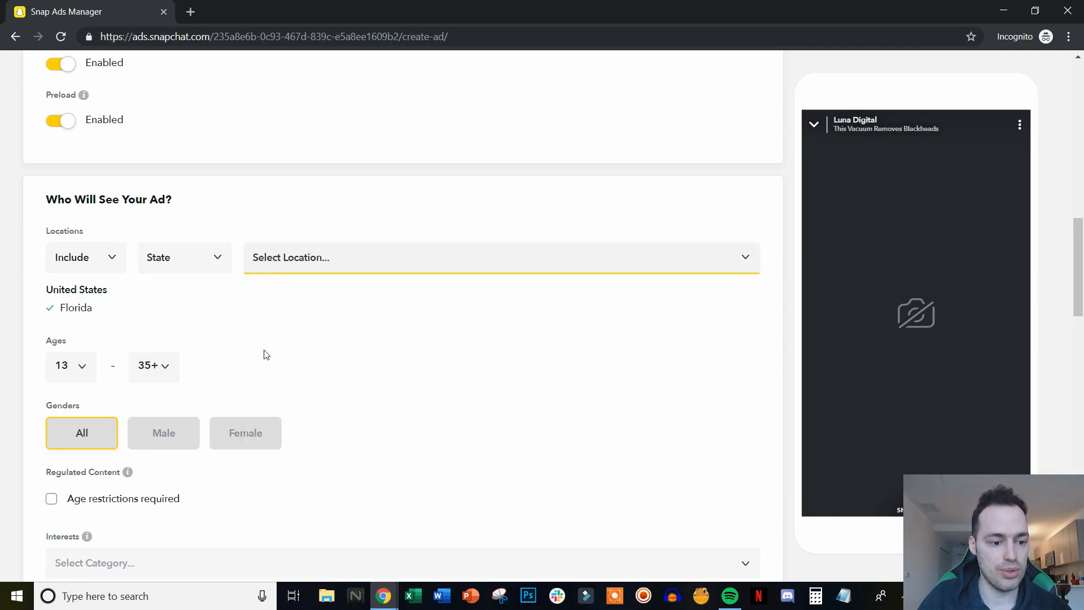
Step: Check the potential audience size with Florida targeted, and remove Florida from the locations
scroll(438, 371, "down", 3)
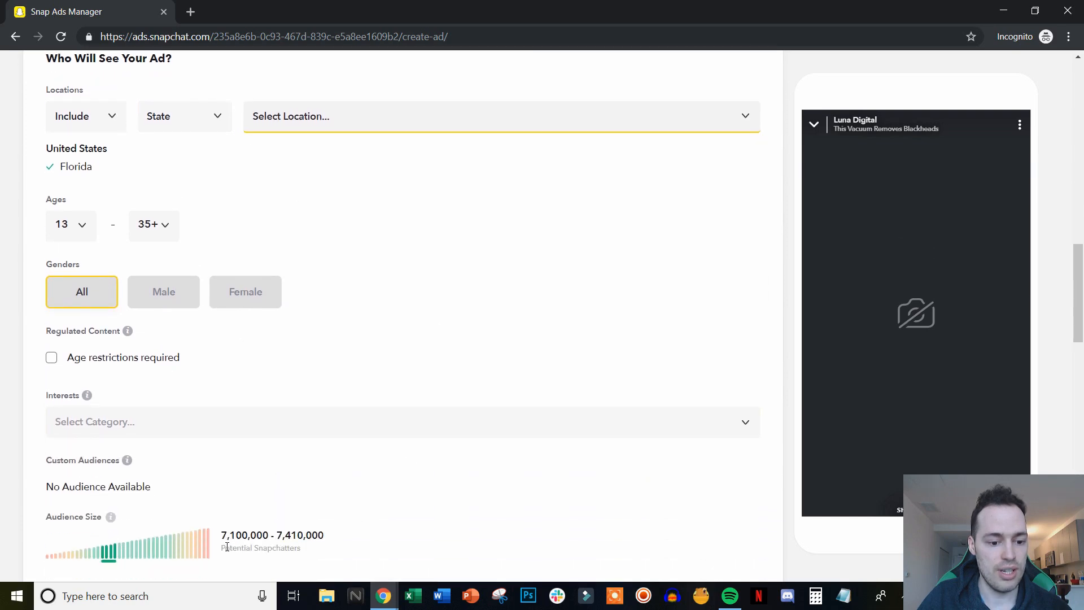
scroll(317, 395, "up", 1)
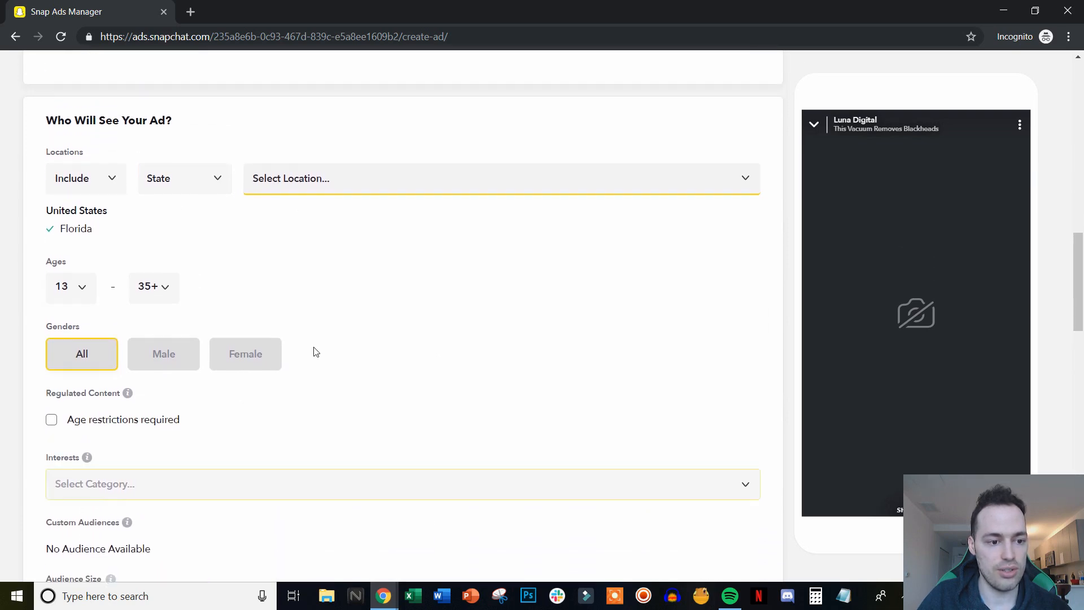
left_click(106, 238)
Step: Remove the United States from the targeted locations, and review the country list and the audience size
scroll(308, 332, "down", 1)
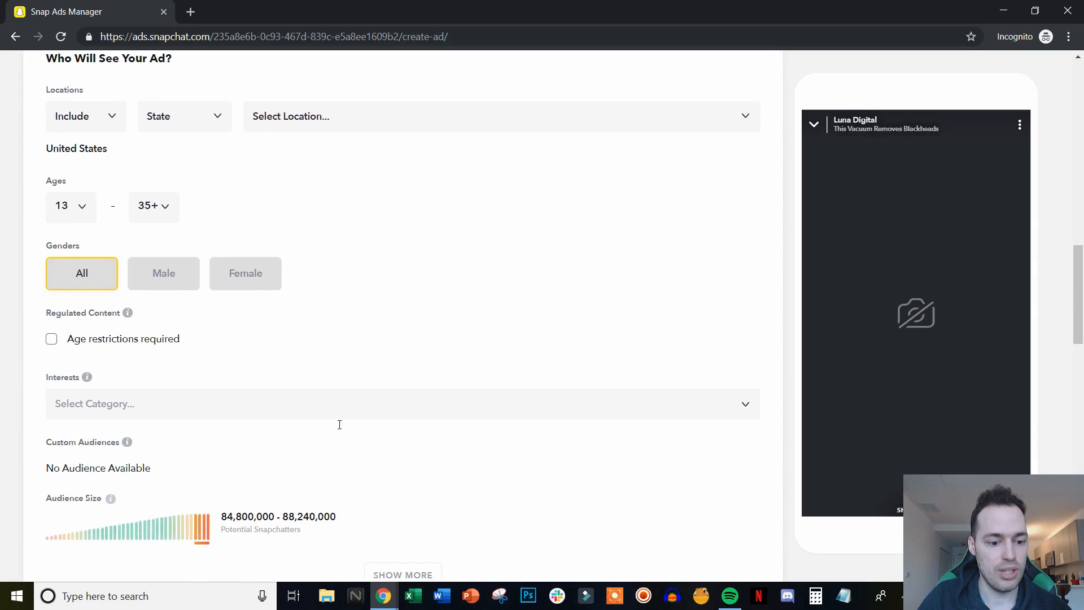
scroll(264, 523, "up", 1)
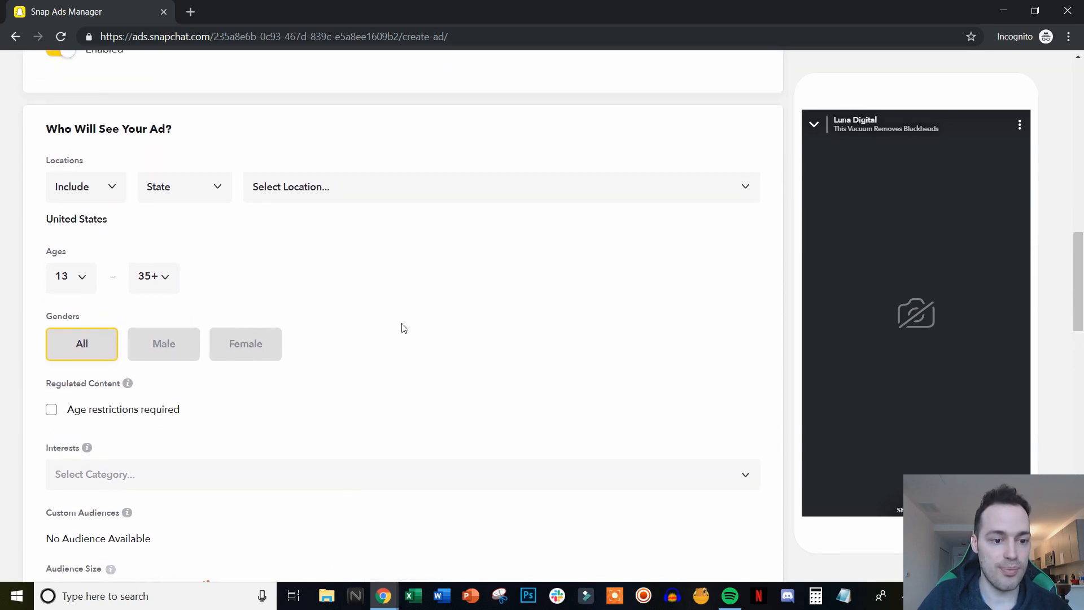
mouse_move(191, 211)
left_click(120, 220)
scroll(392, 417, "down", 1)
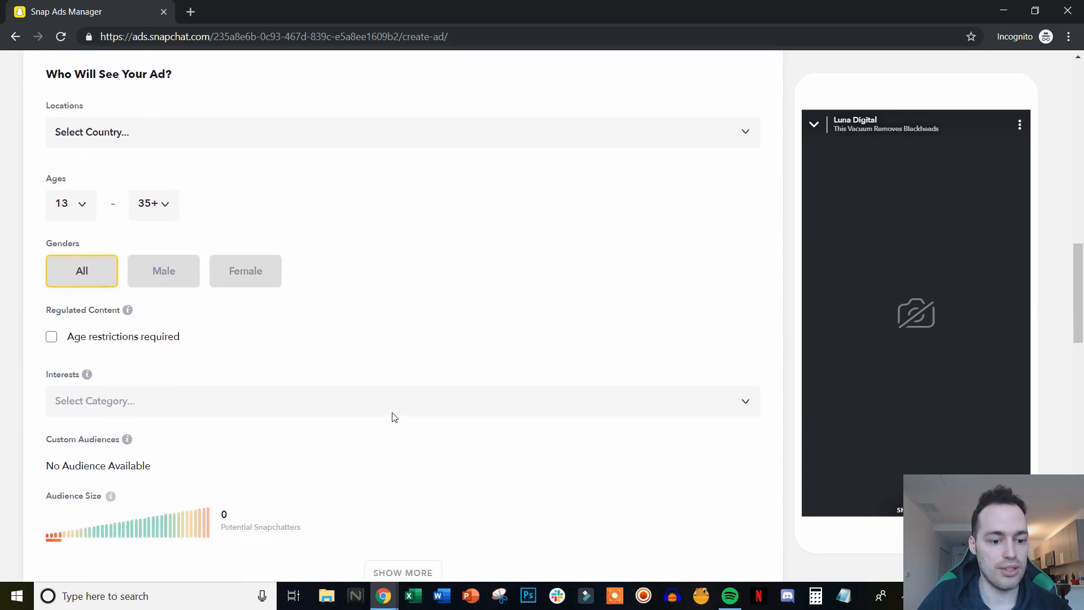
scroll(150, 186, "up", 1)
left_click(150, 187)
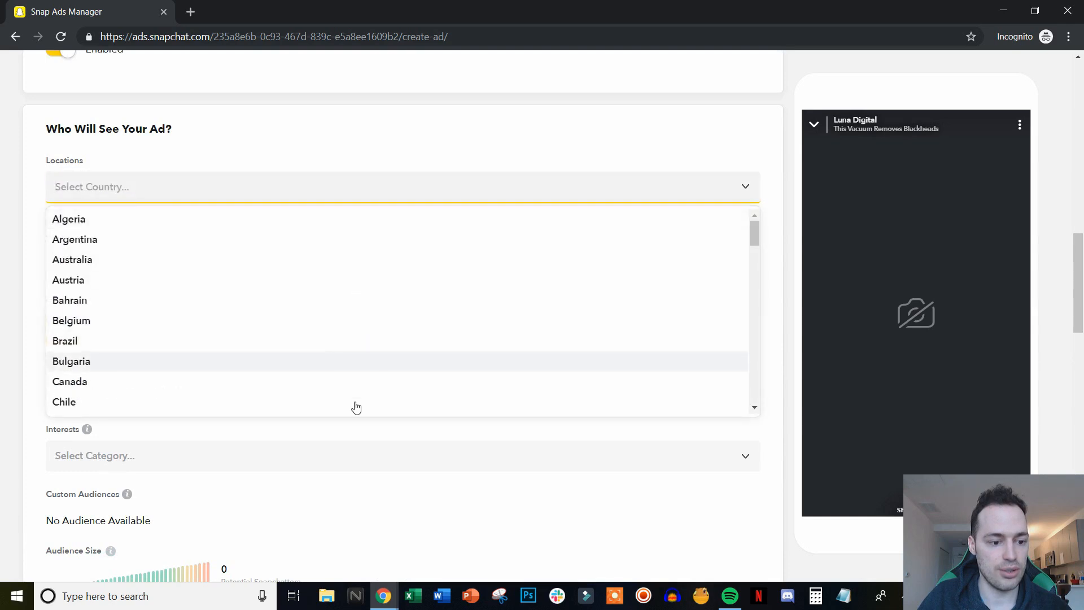
scroll(356, 396, "down", 1)
left_click(346, 165)
scroll(379, 350, "down", 1)
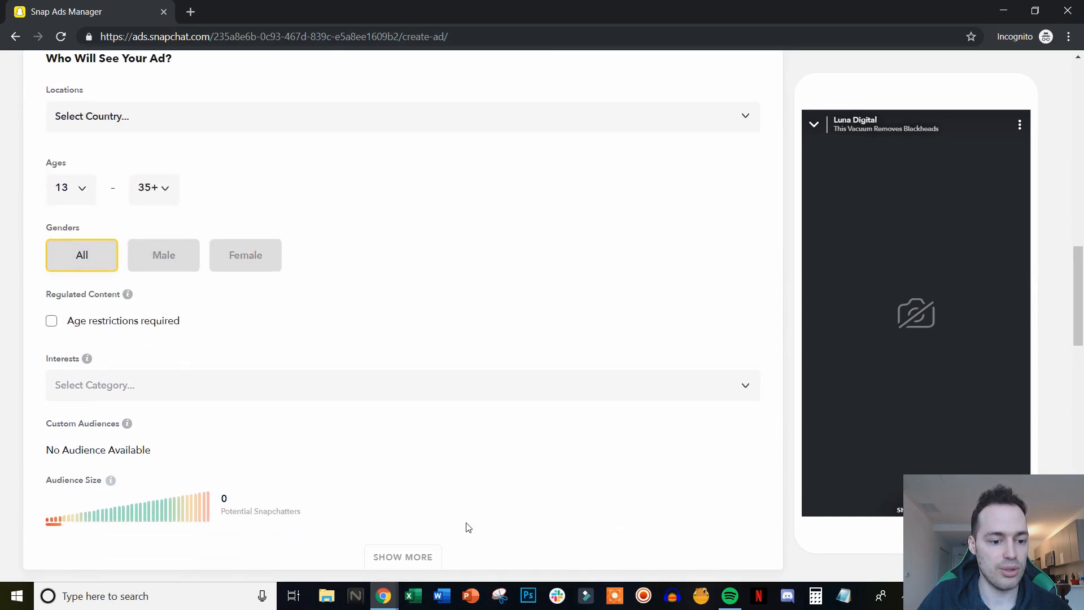
scroll(213, 239, "up", 2)
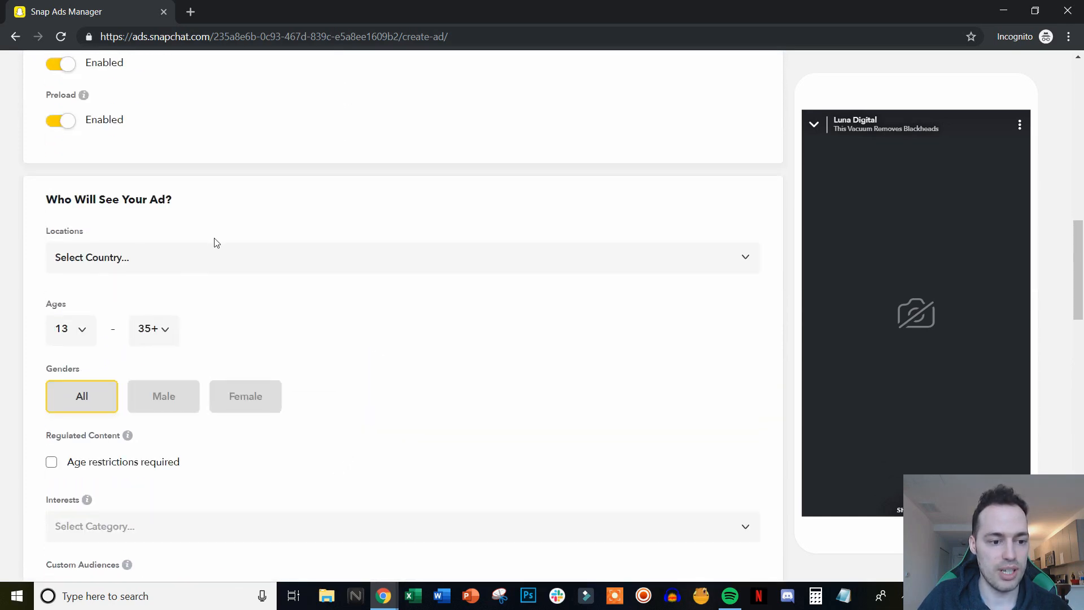
Step: Target Canada and switch its location type to Postal Codes, to Metros and back to Regions
left_click(217, 256)
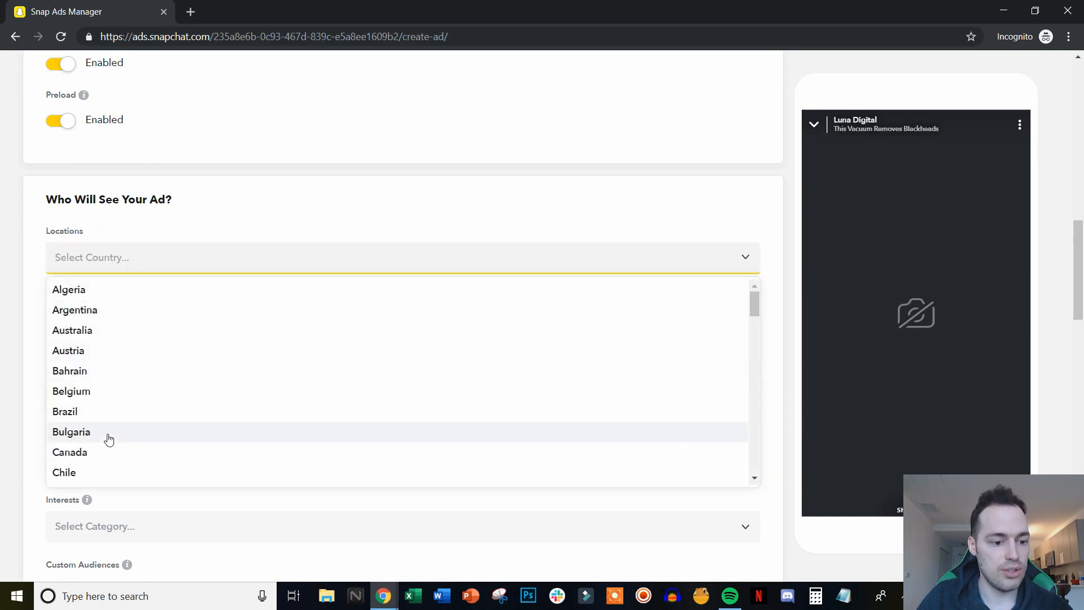
left_click(79, 452)
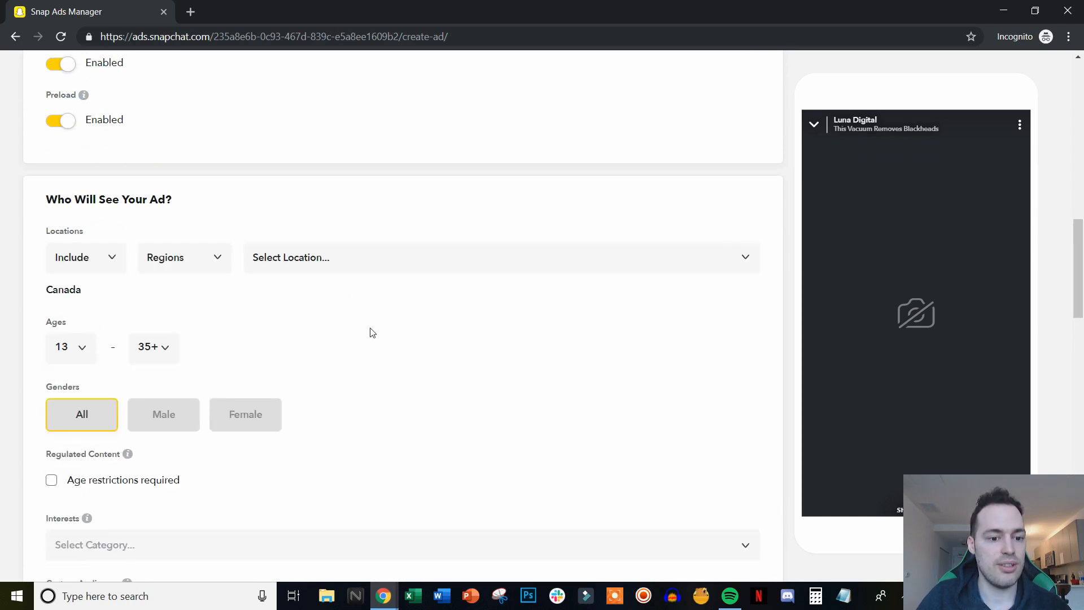
left_click(217, 256)
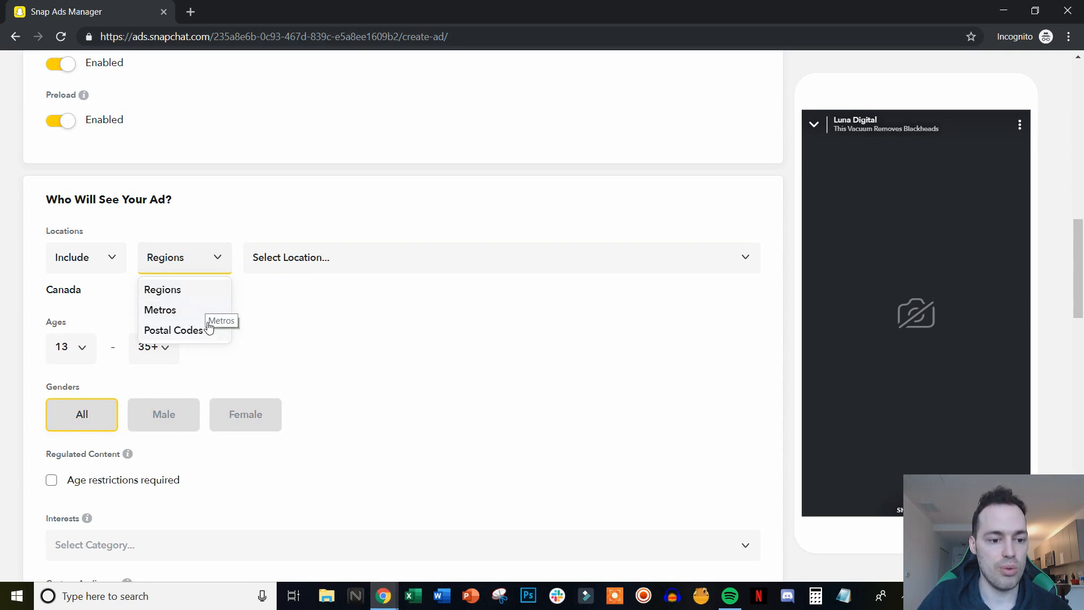
left_click(175, 330)
left_click(173, 261)
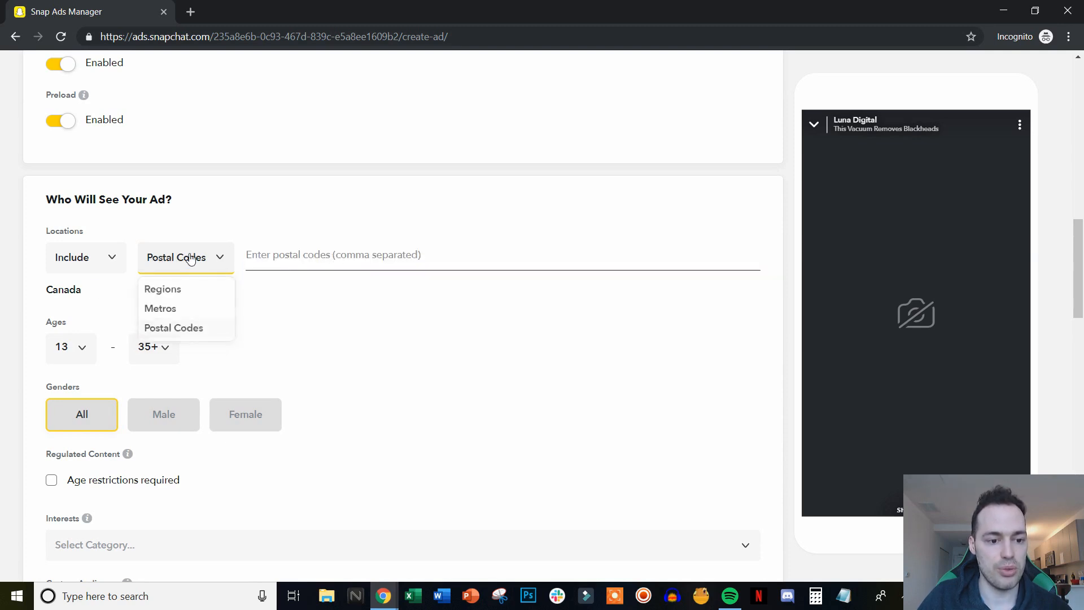
left_click(194, 310)
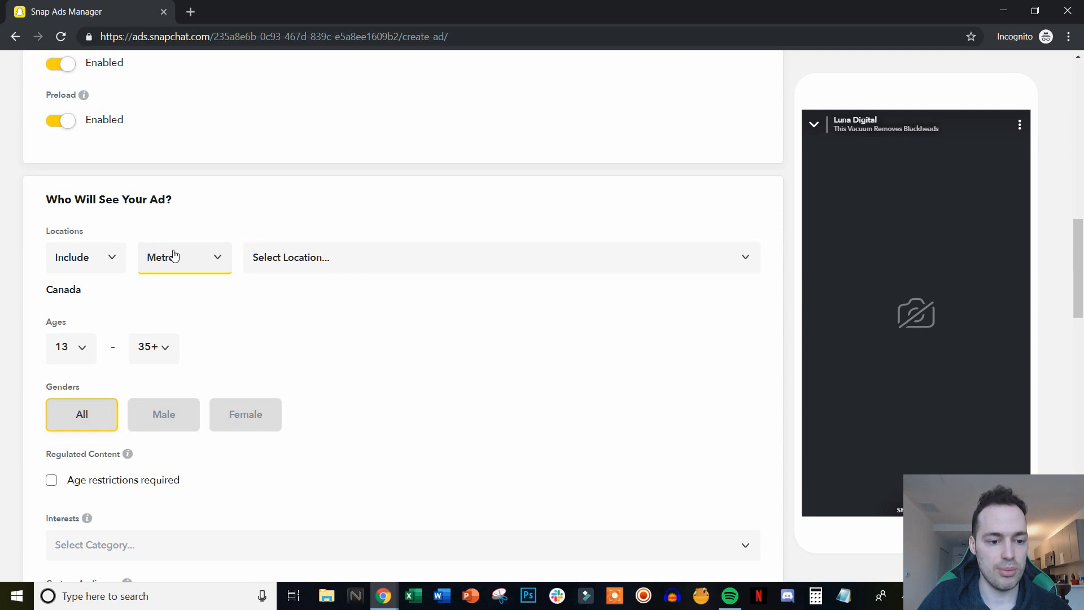
left_click(189, 261)
left_click(208, 291)
Step: Look through the list of Canadian regions and remove Canada from the targeted locations
left_click(357, 261)
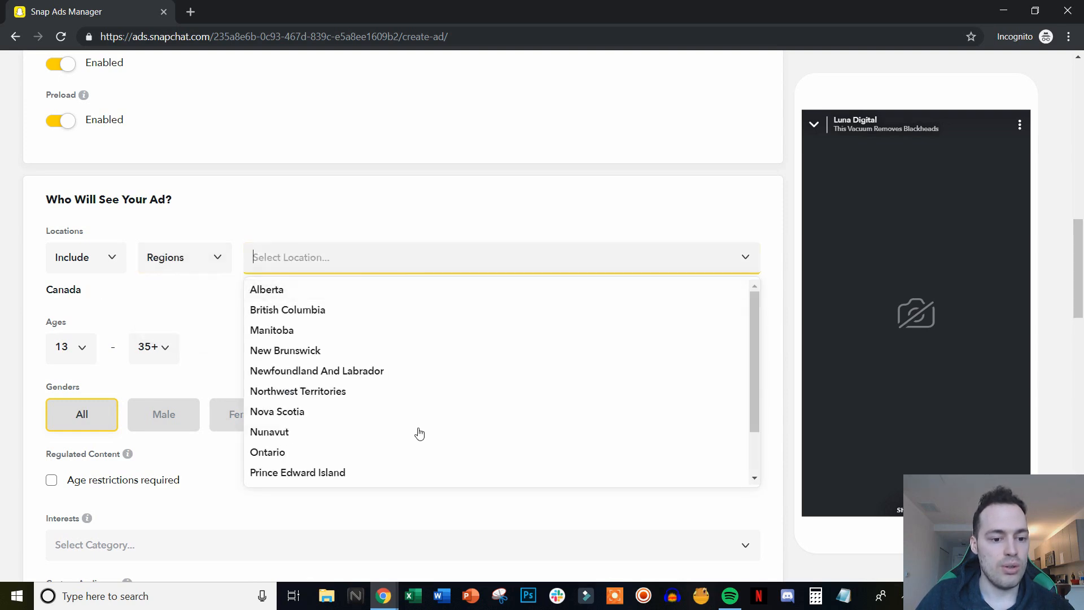
scroll(417, 434, "down", 2)
scroll(416, 412, "up", 2)
scroll(342, 390, "up", 1)
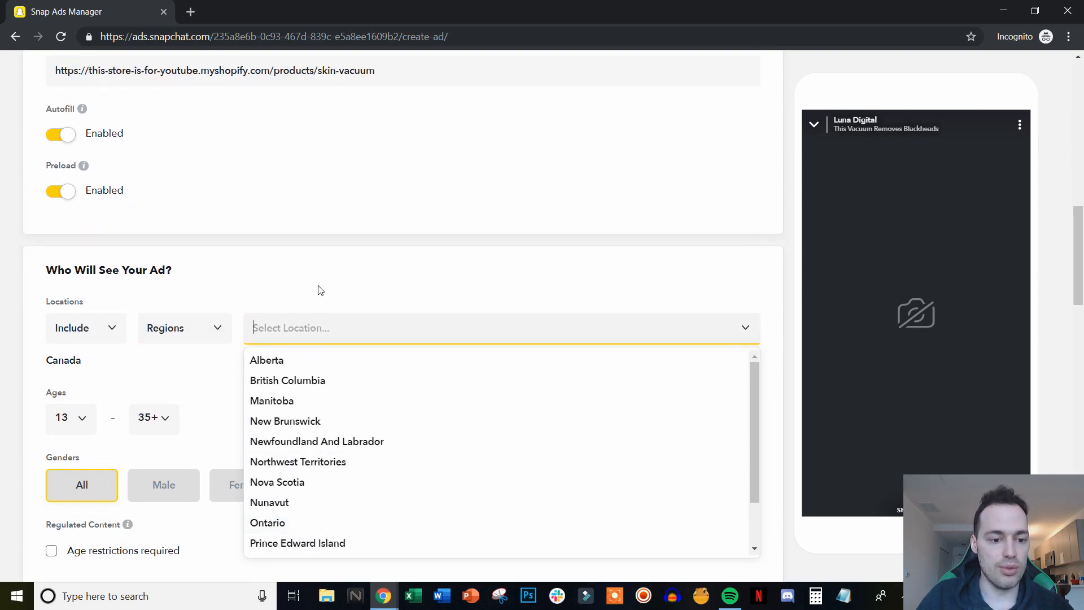
left_click(339, 287)
left_click(100, 366)
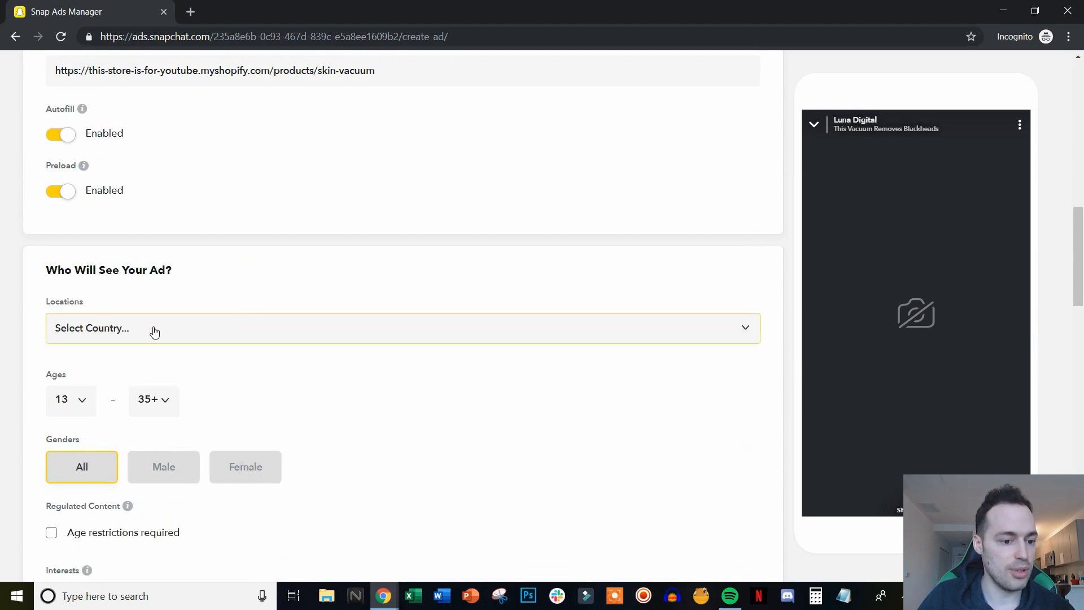
Step: Select United States as the targeted country and open its location type choices
left_click(298, 325)
scroll(244, 435, "down", 5)
scroll(261, 451, "down", 7)
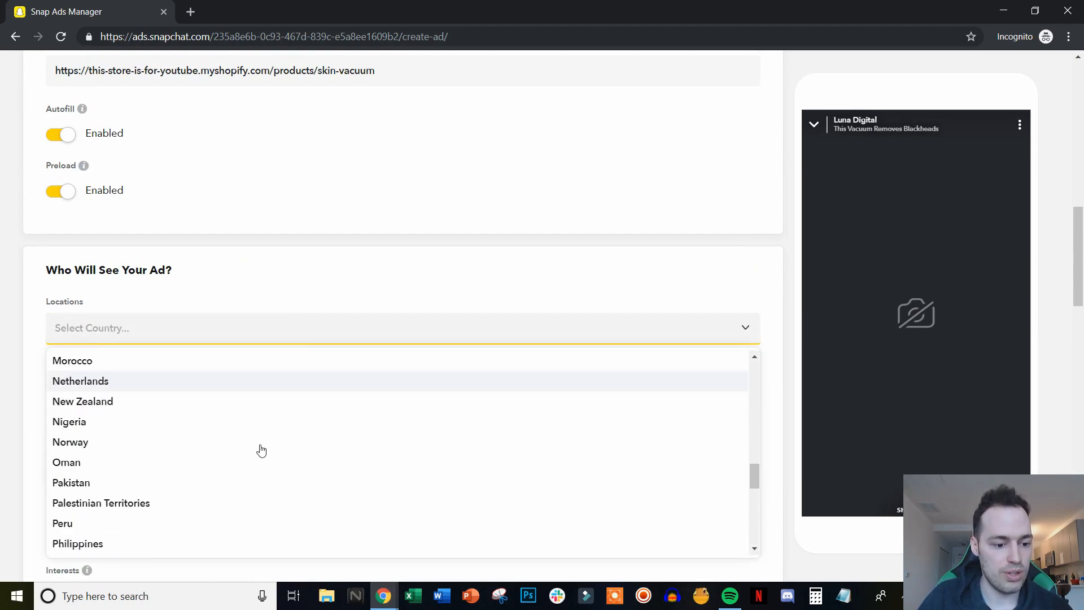
scroll(261, 450, "down", 3)
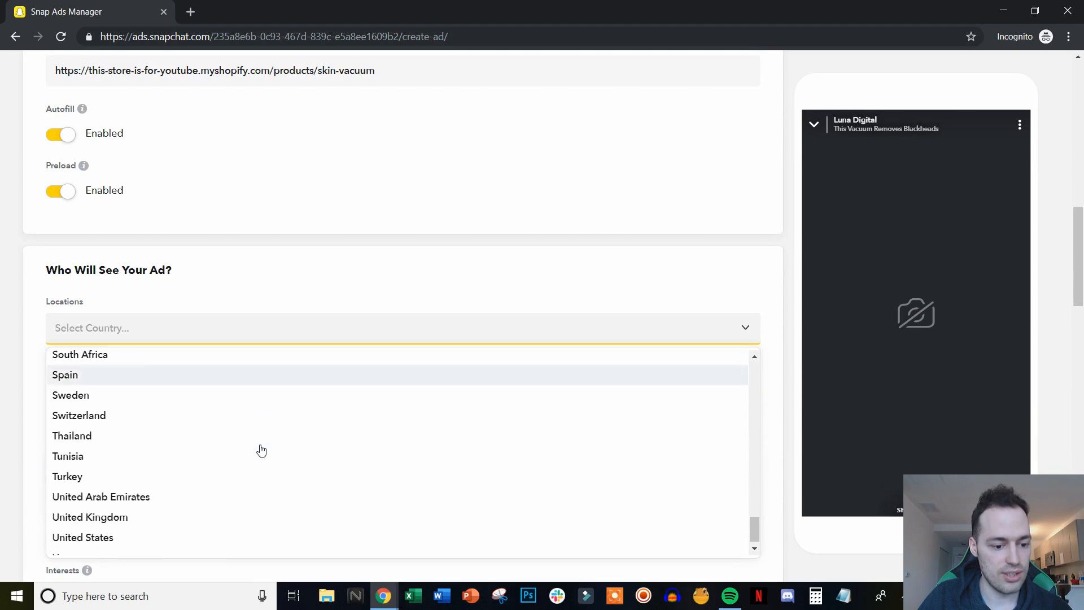
left_click(120, 523)
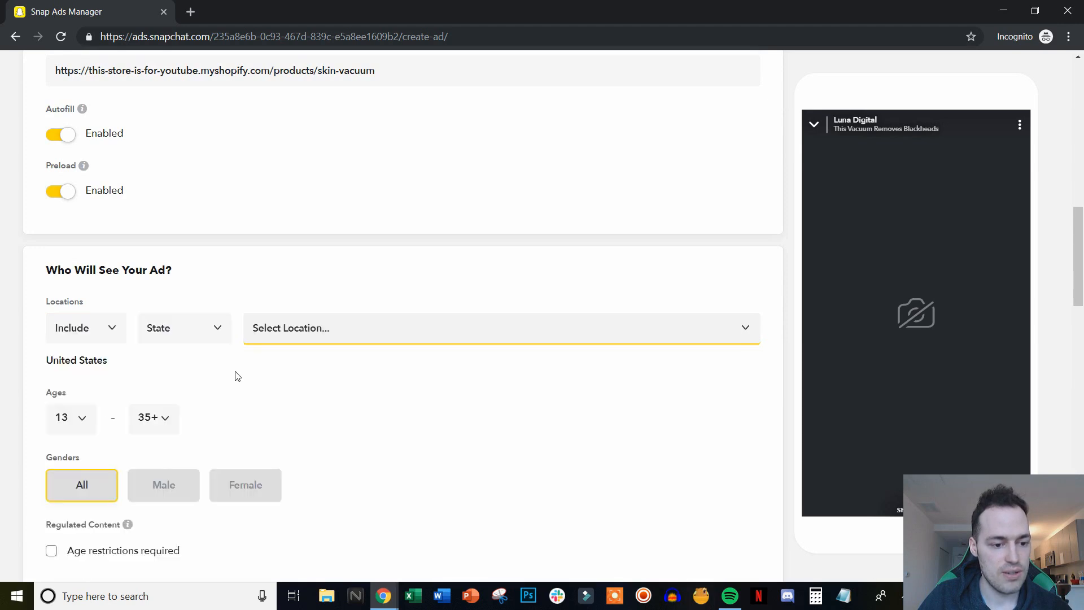
left_click(213, 326)
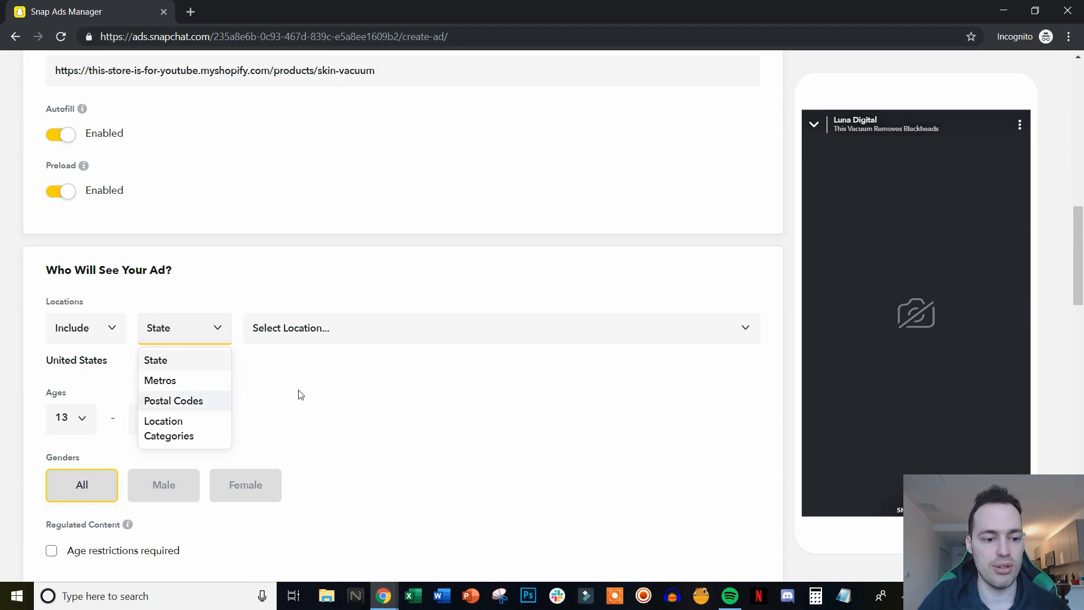
Step: Close the location type choices and look through the available maximum ages without changing the age range
left_click(263, 353)
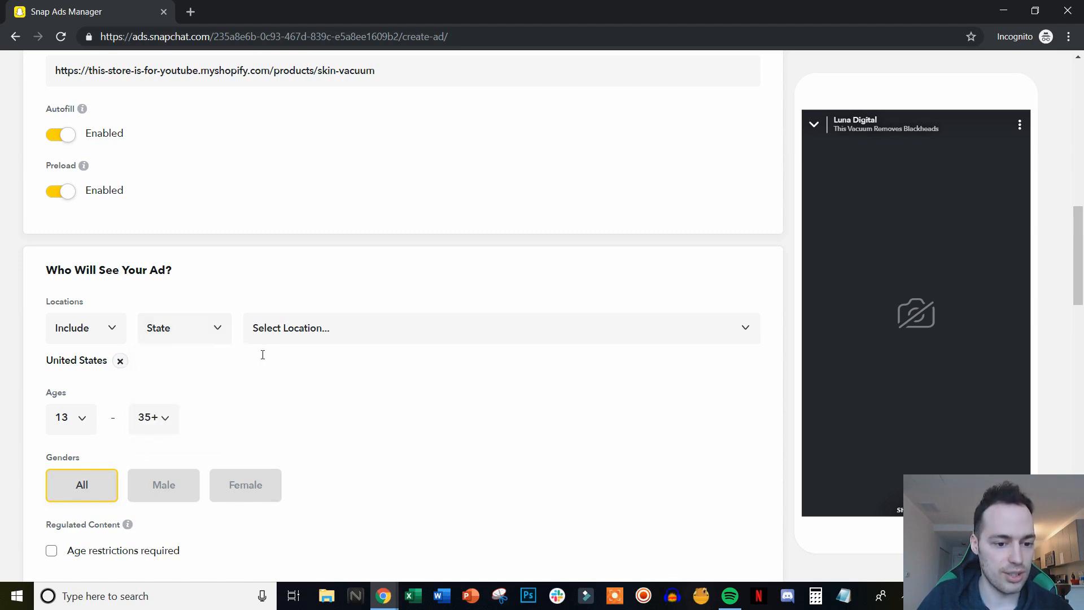
scroll(318, 395, "down", 3)
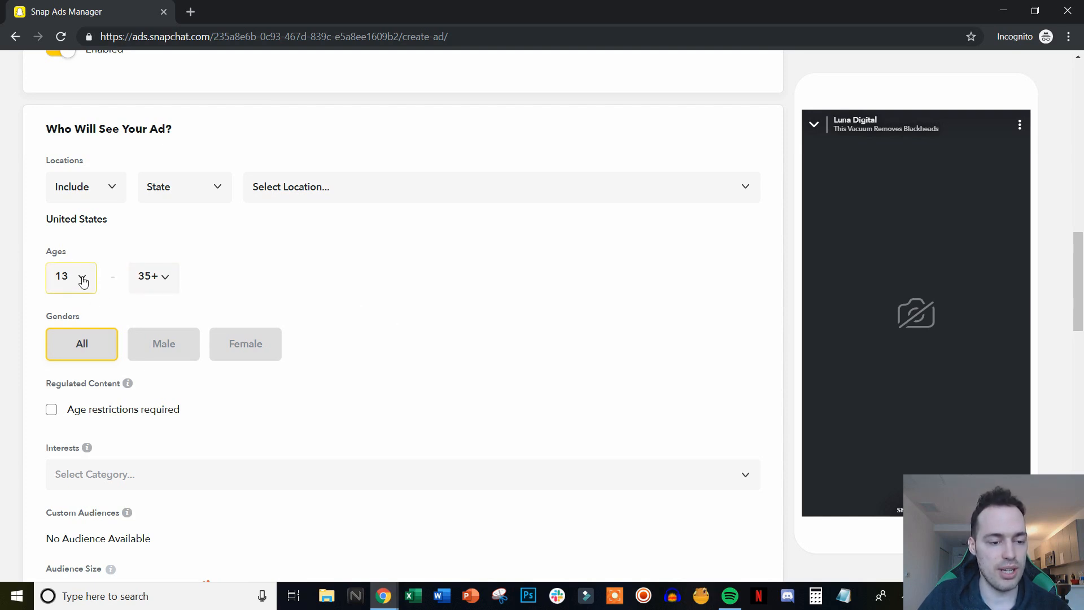
left_click(165, 284)
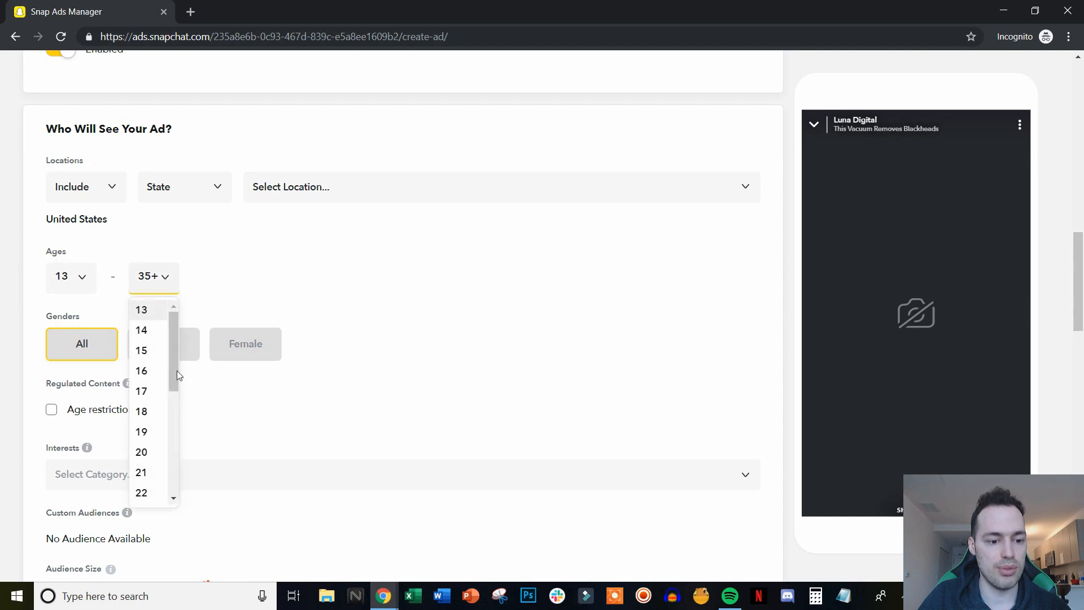
left_click_drag(178, 371, 171, 528)
left_click(213, 293)
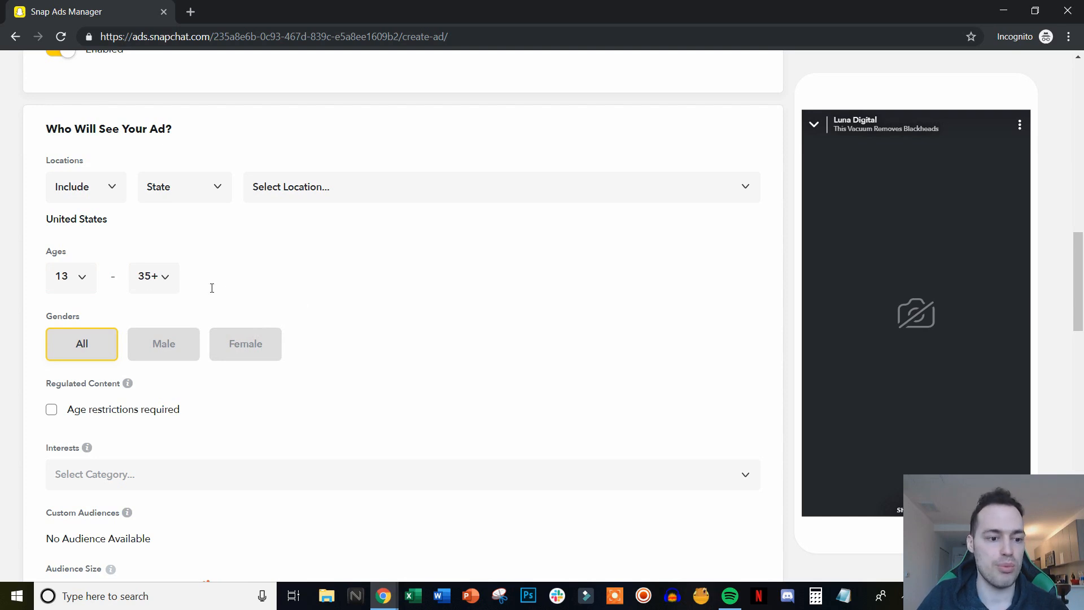
scroll(254, 237, "down", 1)
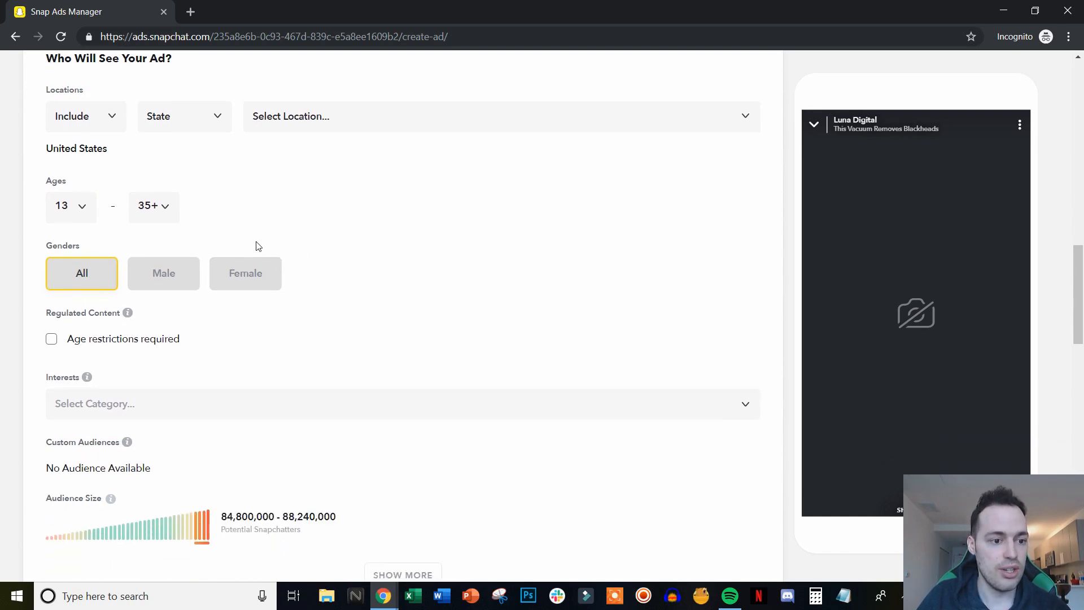
Step: Set the target age range to 20–25 and limit the gender to Female
left_click(85, 206)
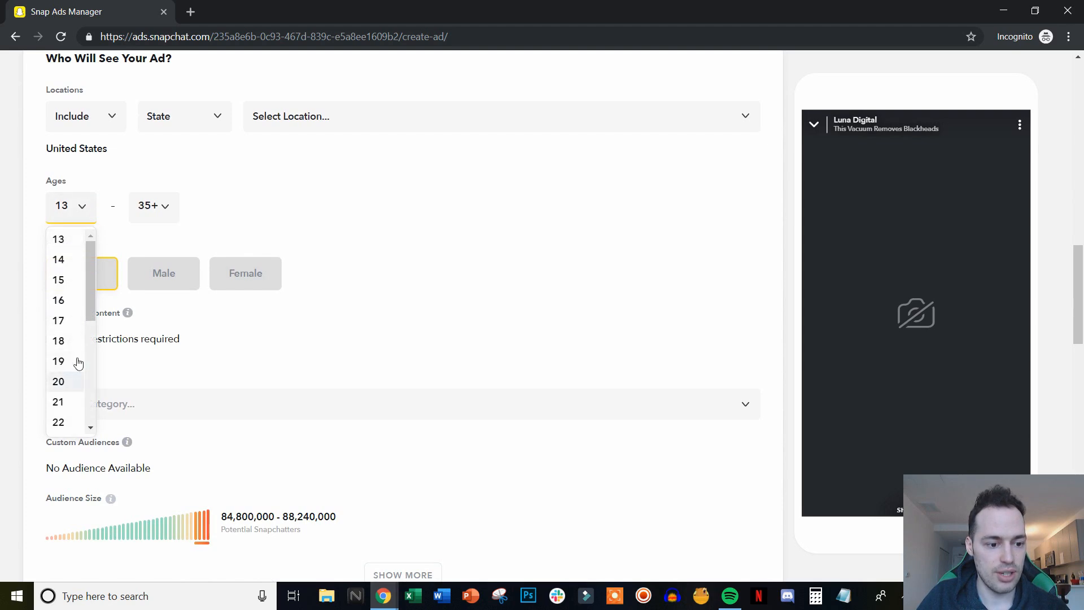
left_click(73, 381)
left_click(171, 211)
scroll(150, 356, "down", 3)
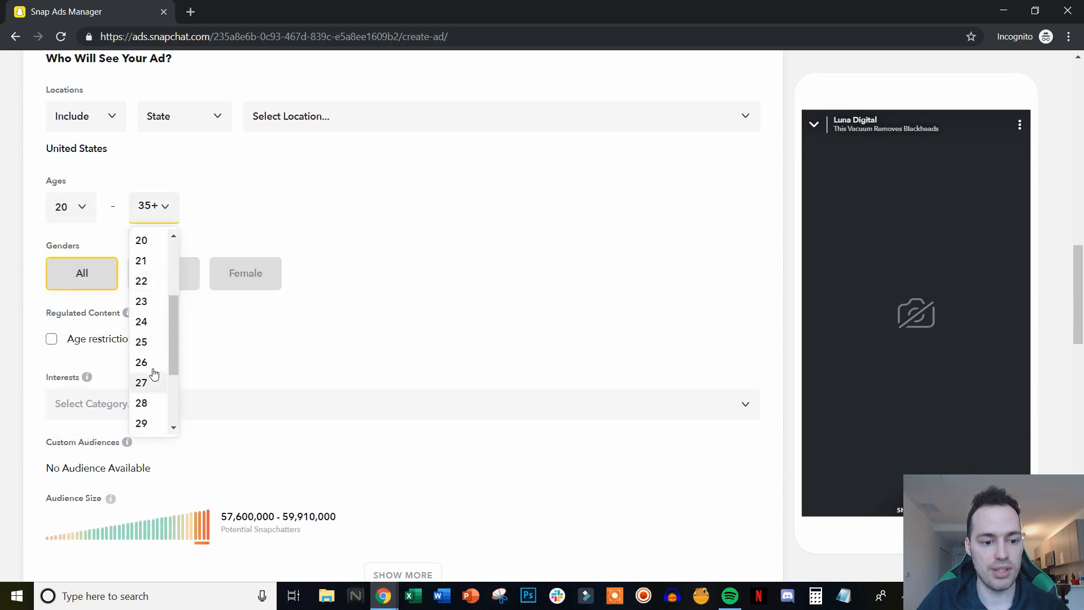
left_click(152, 350)
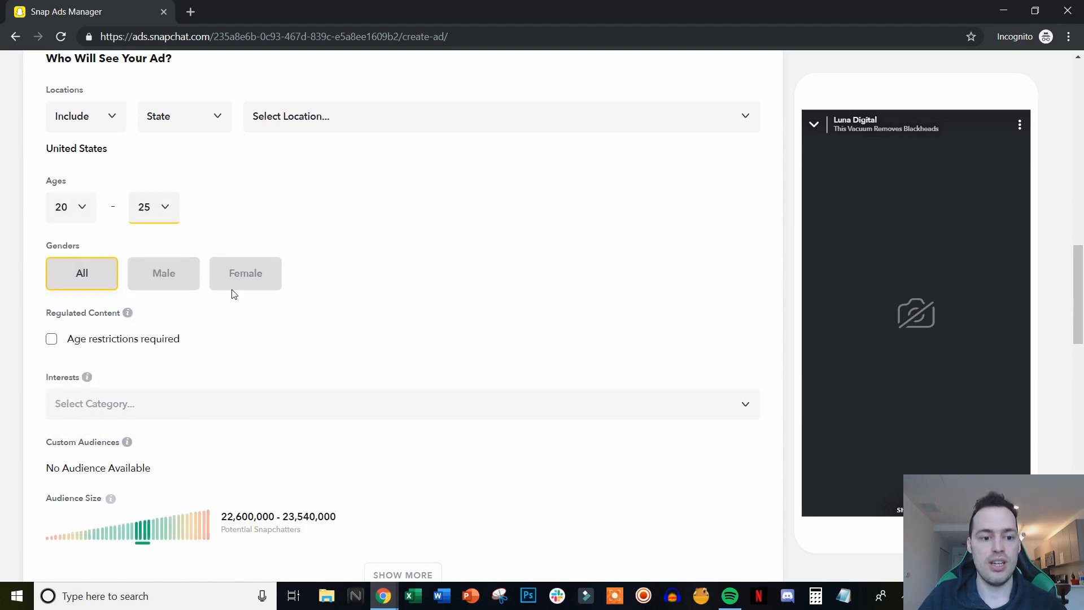
left_click(245, 283)
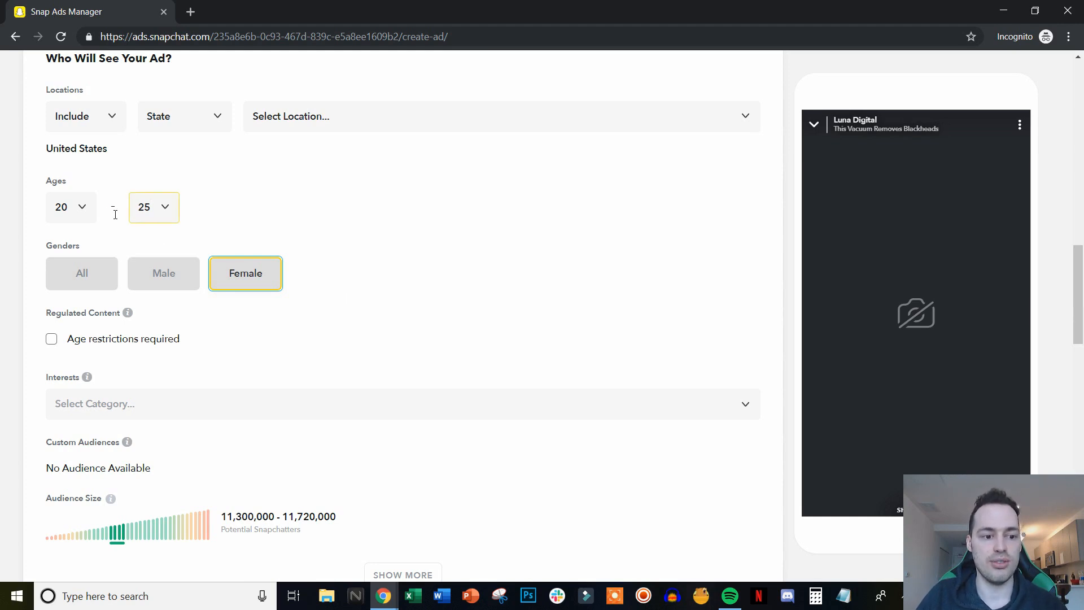
Step: Compare the audience size with maximum ages of 21, 22 and 25, and leave the maximum age at 25
left_click(151, 210)
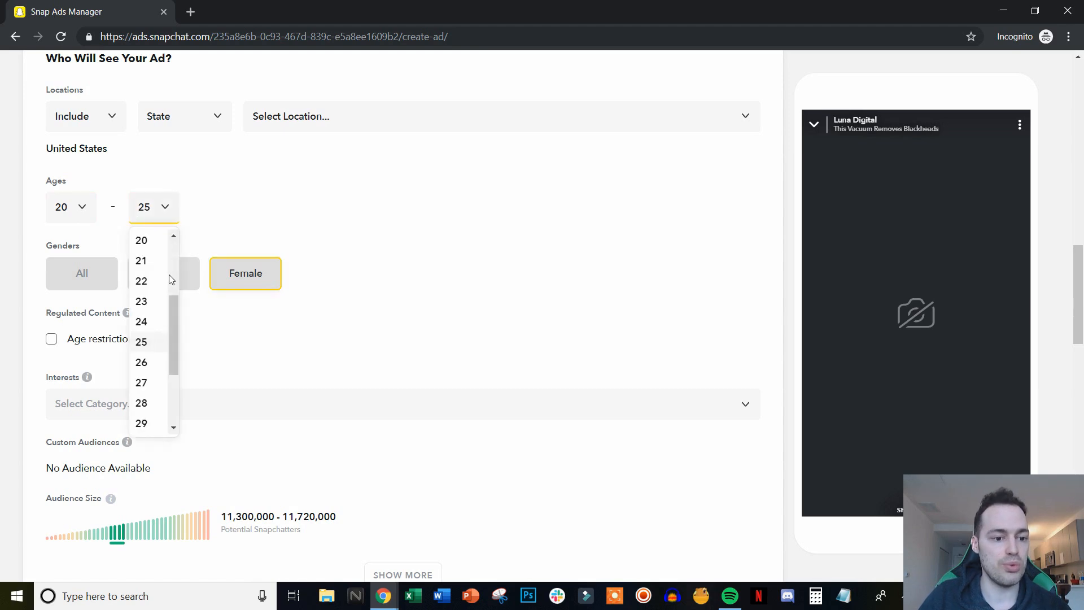
left_click(153, 272)
left_click(153, 207)
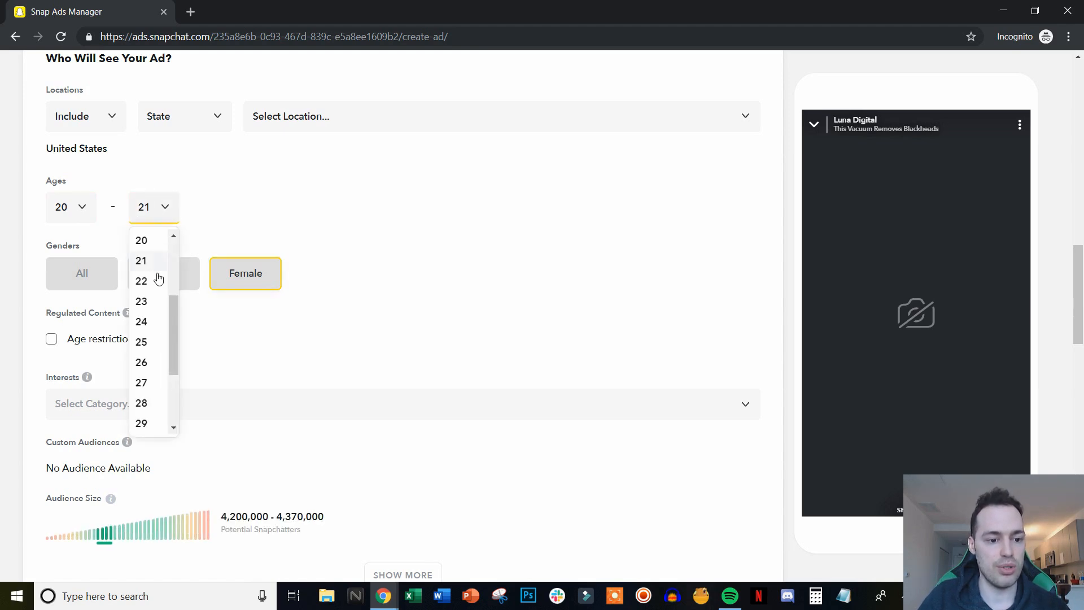
left_click(142, 280)
left_click(163, 217)
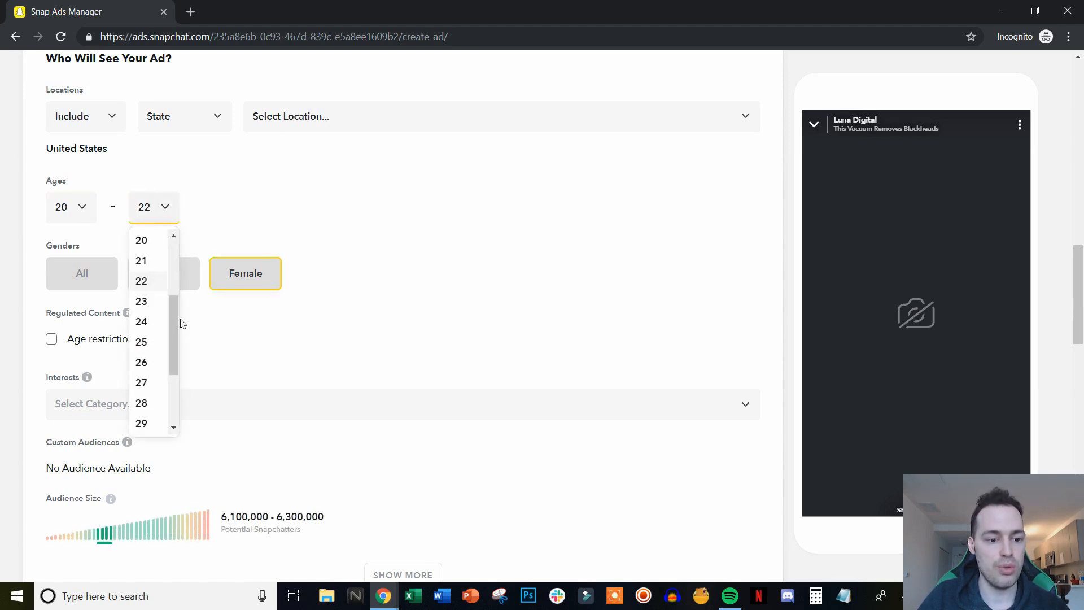
left_click(150, 342)
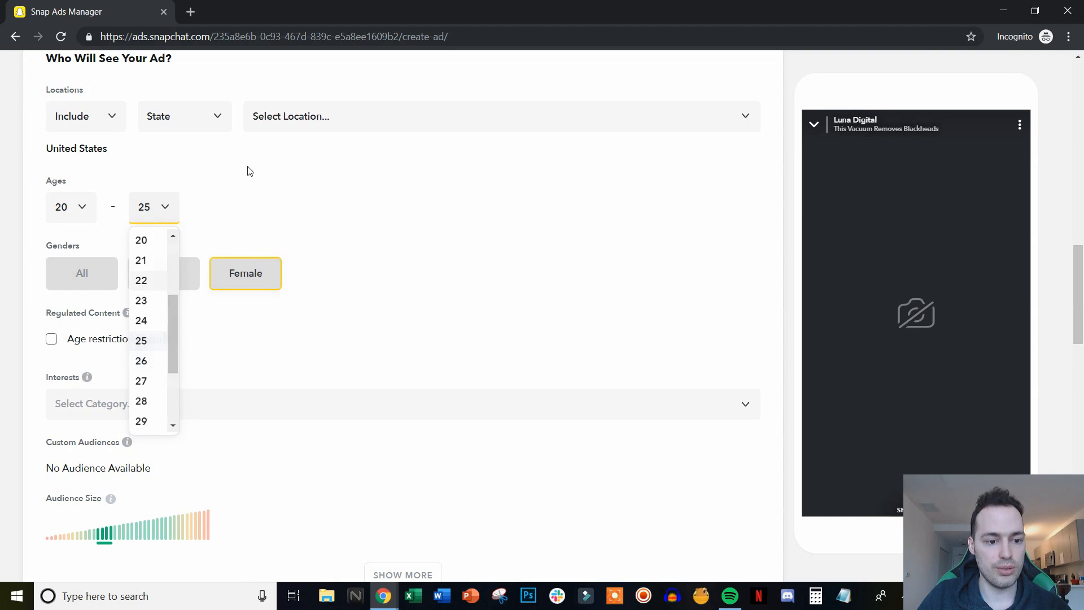
left_click(161, 207)
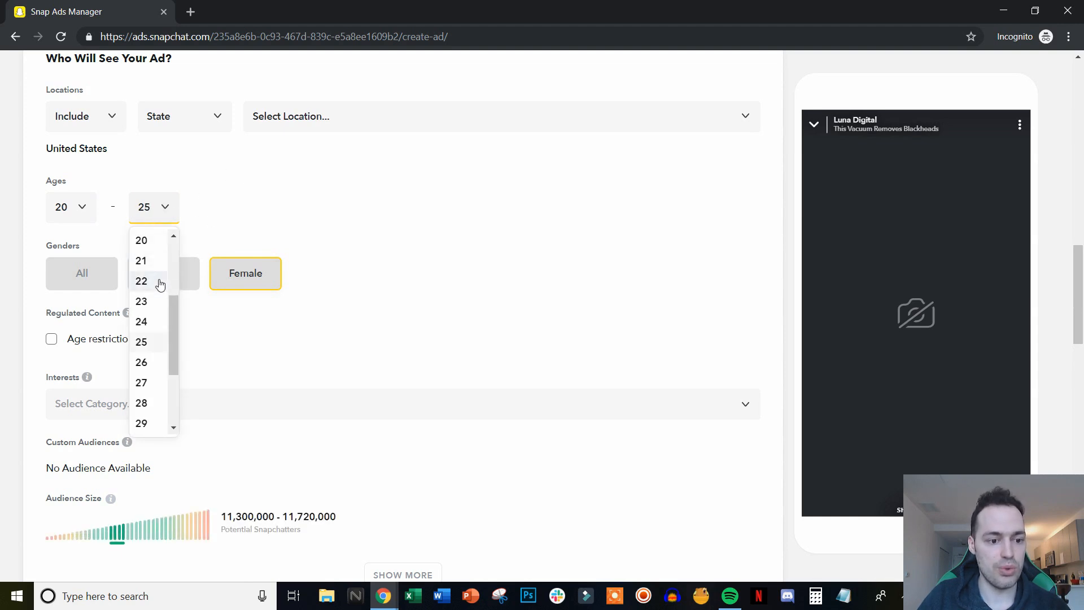
left_click(143, 280)
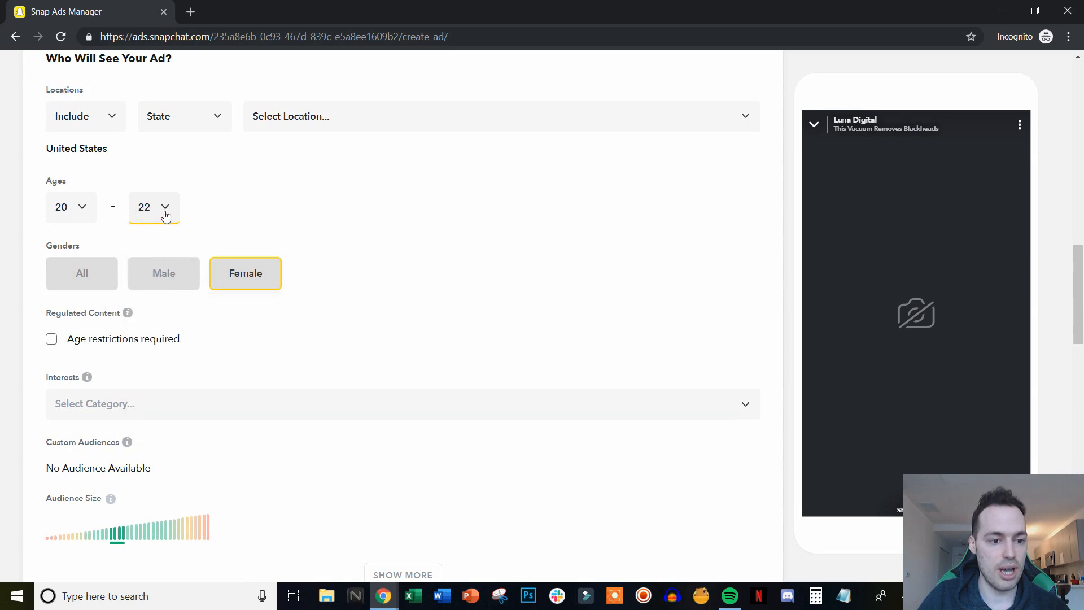
left_click(163, 213)
scroll(145, 294, "up", 1)
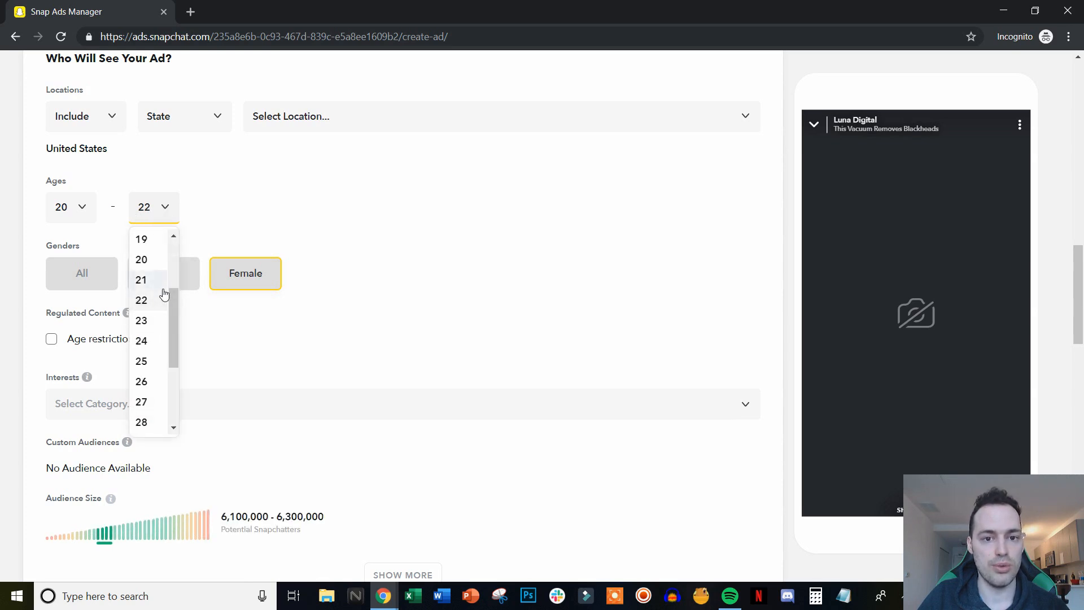
left_click(160, 362)
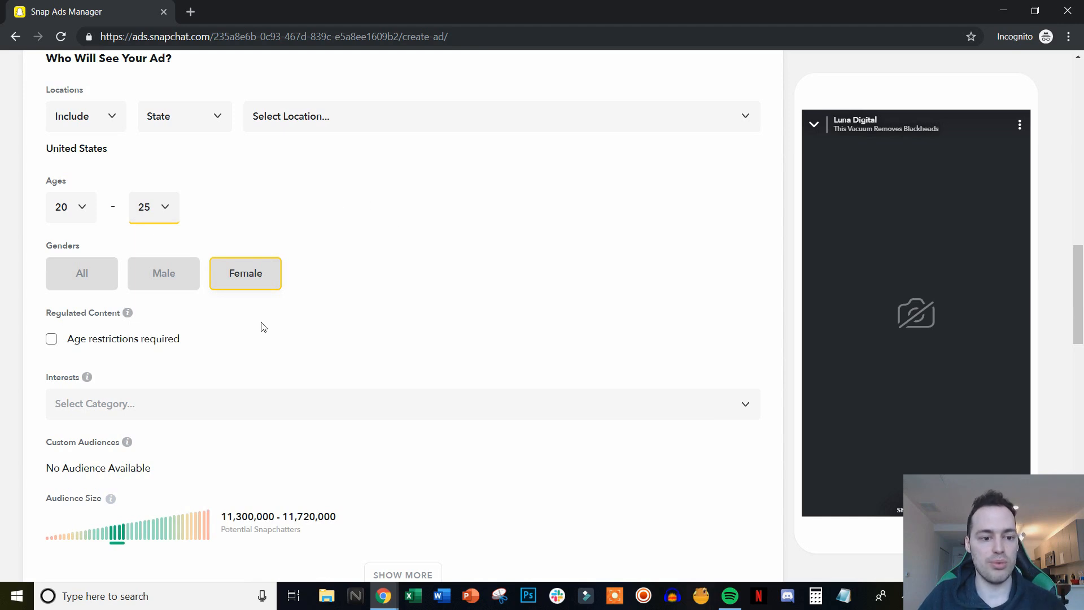
Step: Expand the Shoppers > Datalogix interest categories and look through them for one that suits the skin vacuum
scroll(407, 285, "down", 3)
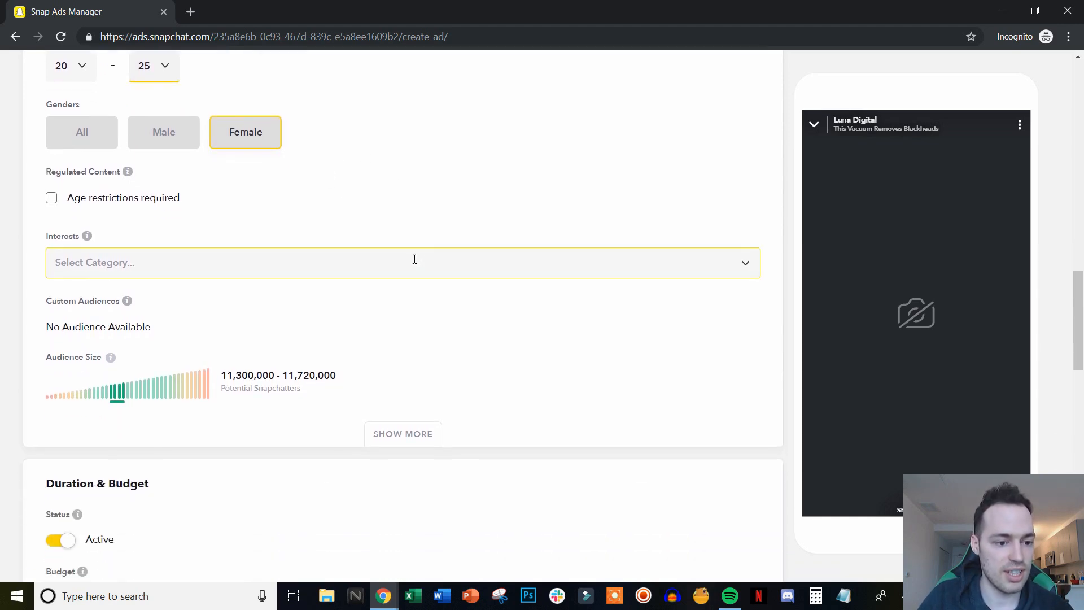
scroll(414, 259, "up", 1)
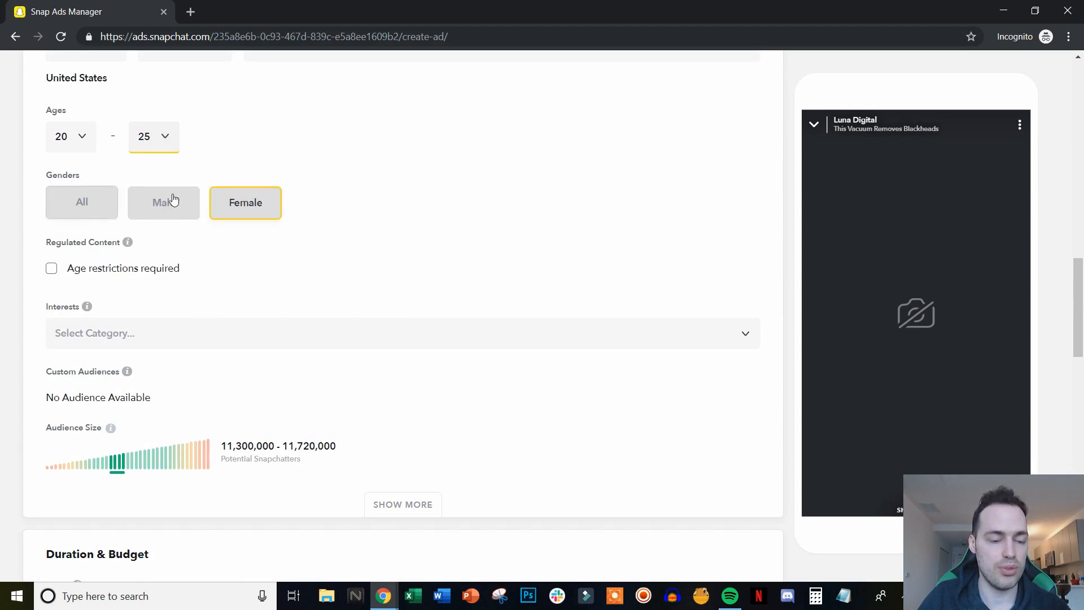
scroll(305, 260, "down", 1)
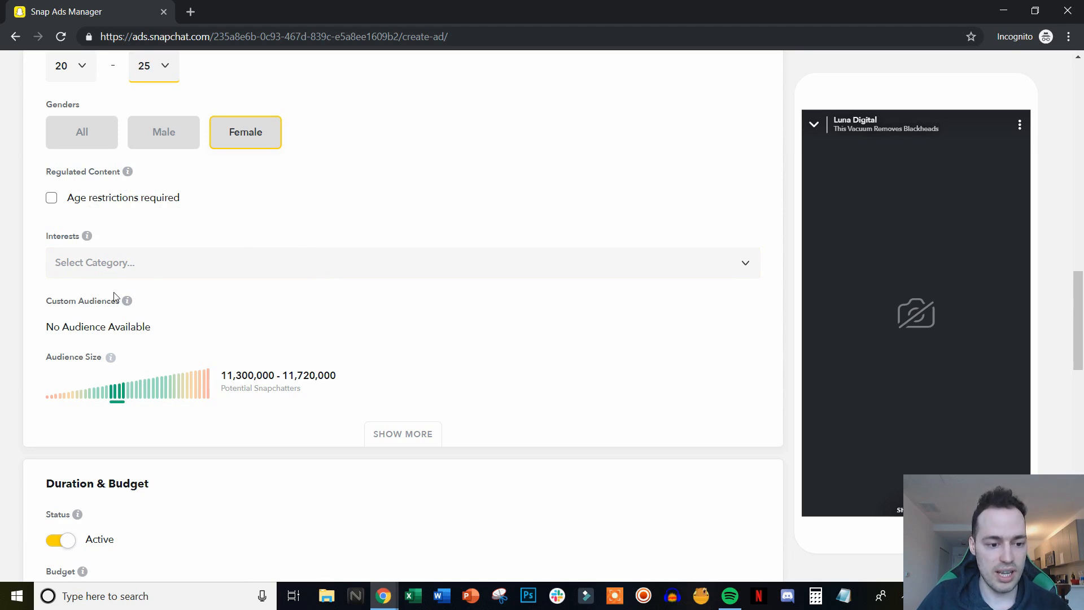
left_click(272, 264)
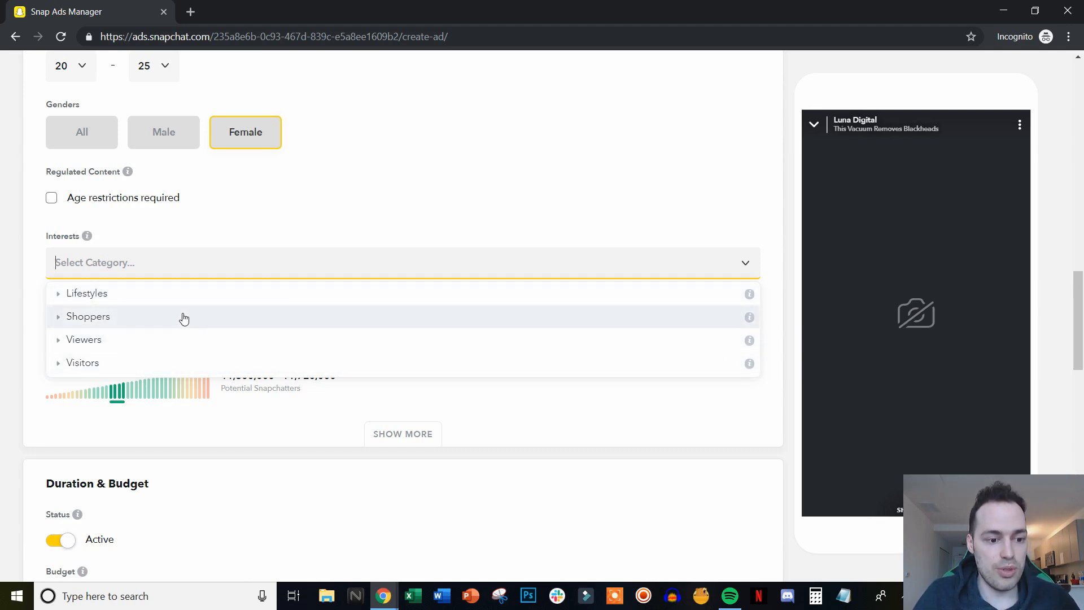
left_click(92, 317)
left_click(123, 343)
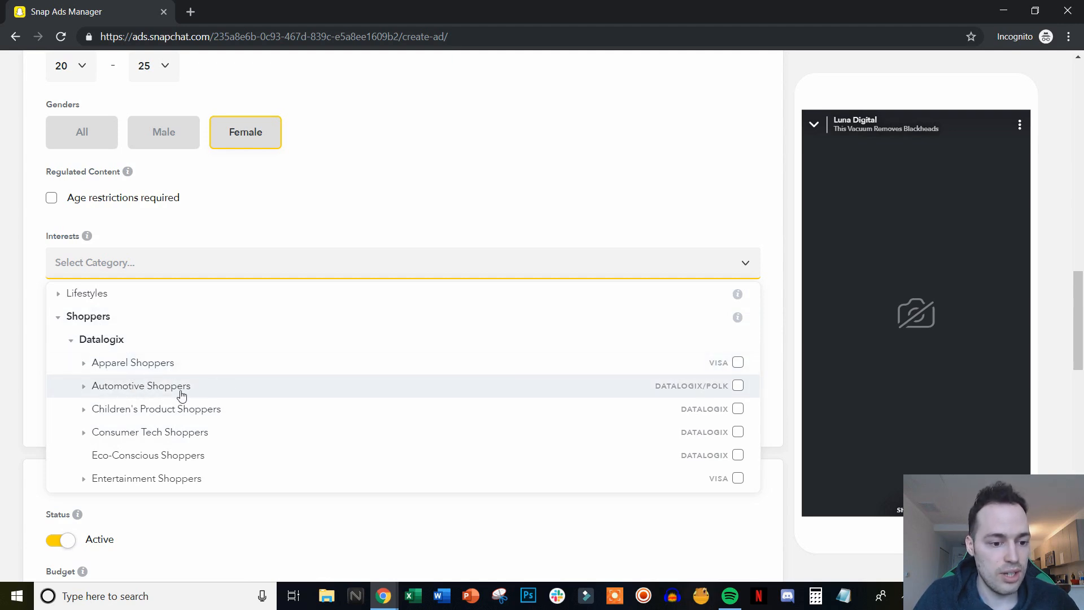
scroll(211, 411, "down", 3)
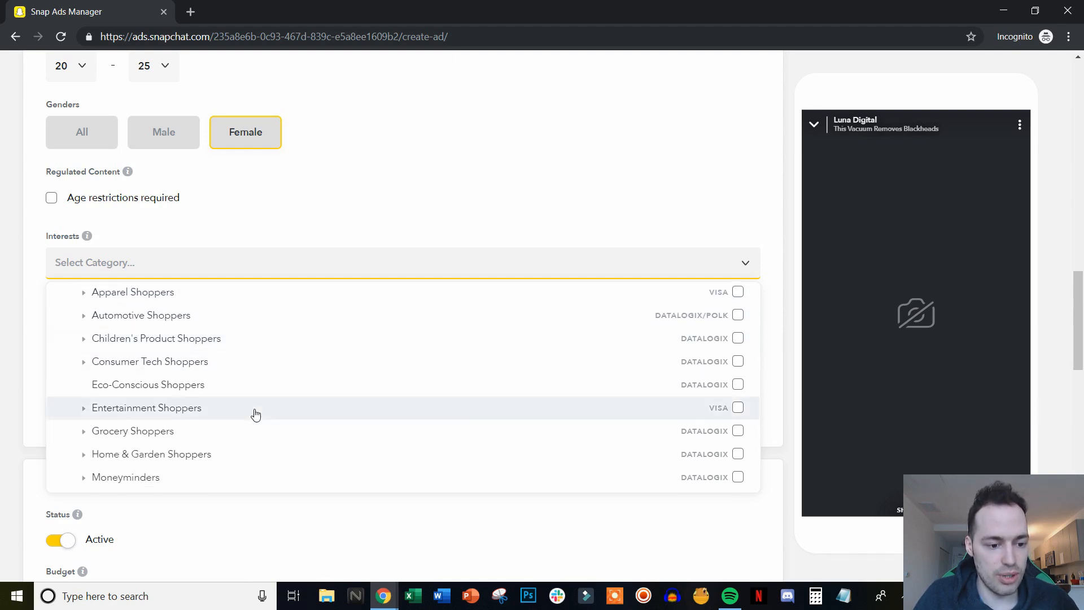
scroll(265, 399, "down", 1)
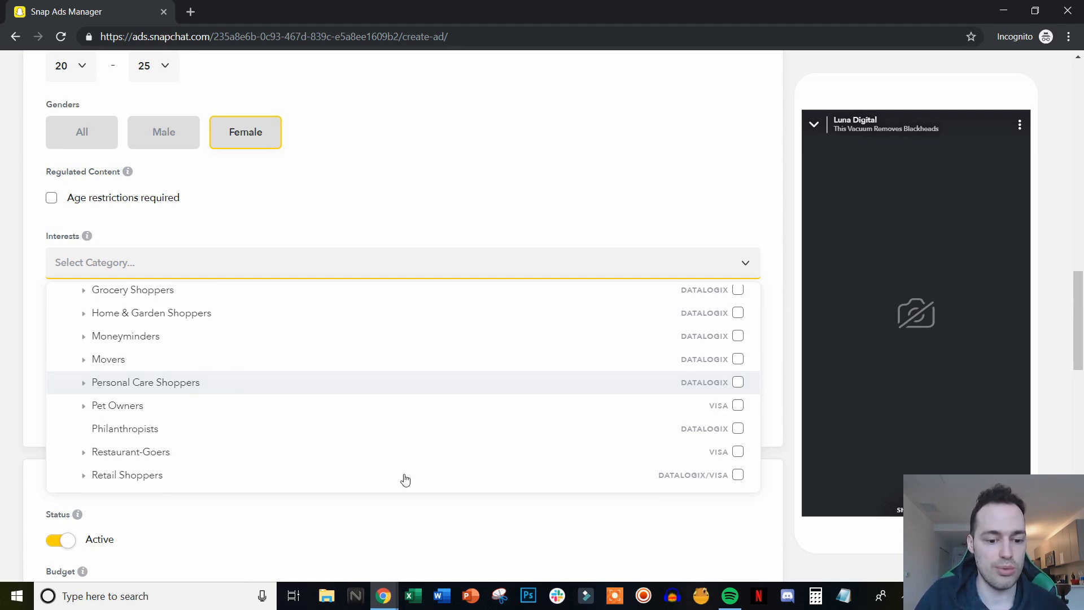
mouse_move(387, 585)
mouse_move(410, 540)
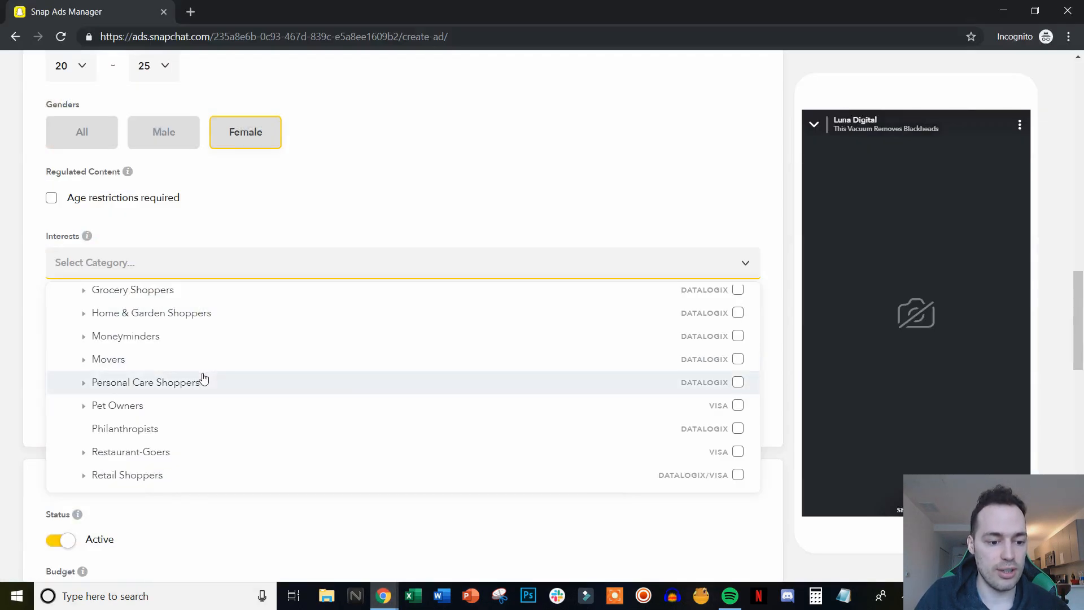
Step: Add Skin Care Product Shoppers from the Personal Care Shoppers category as an interest
left_click(202, 382)
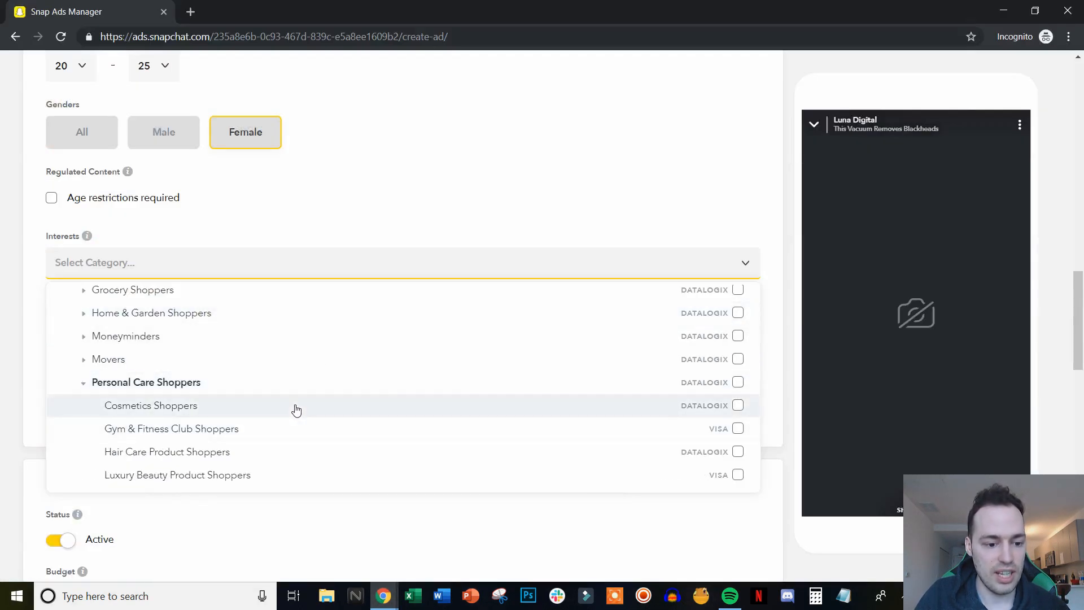
scroll(288, 406, "down", 1)
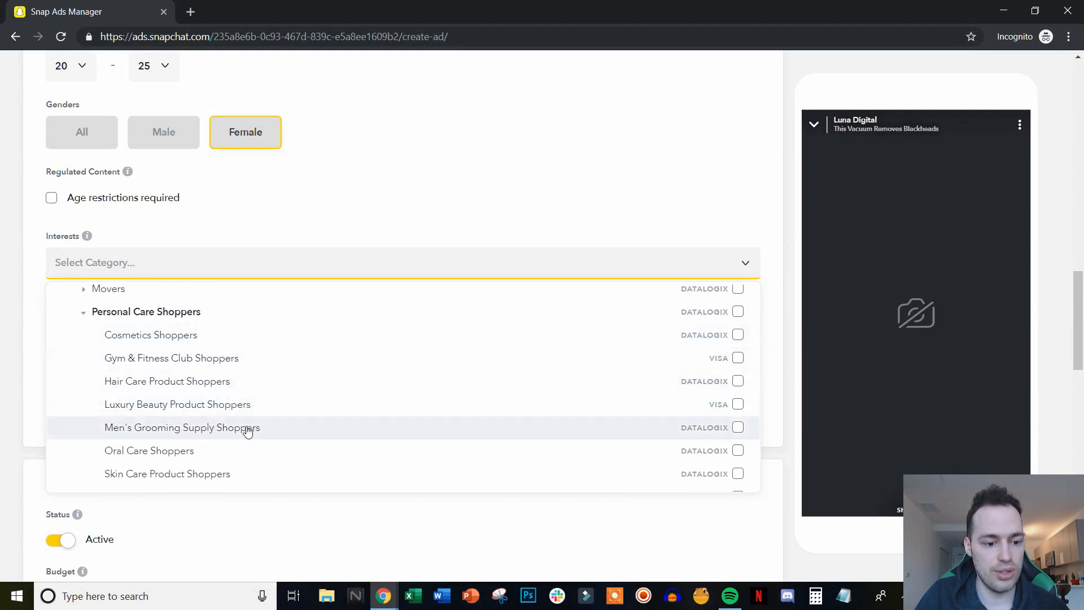
scroll(266, 443, "down", 1)
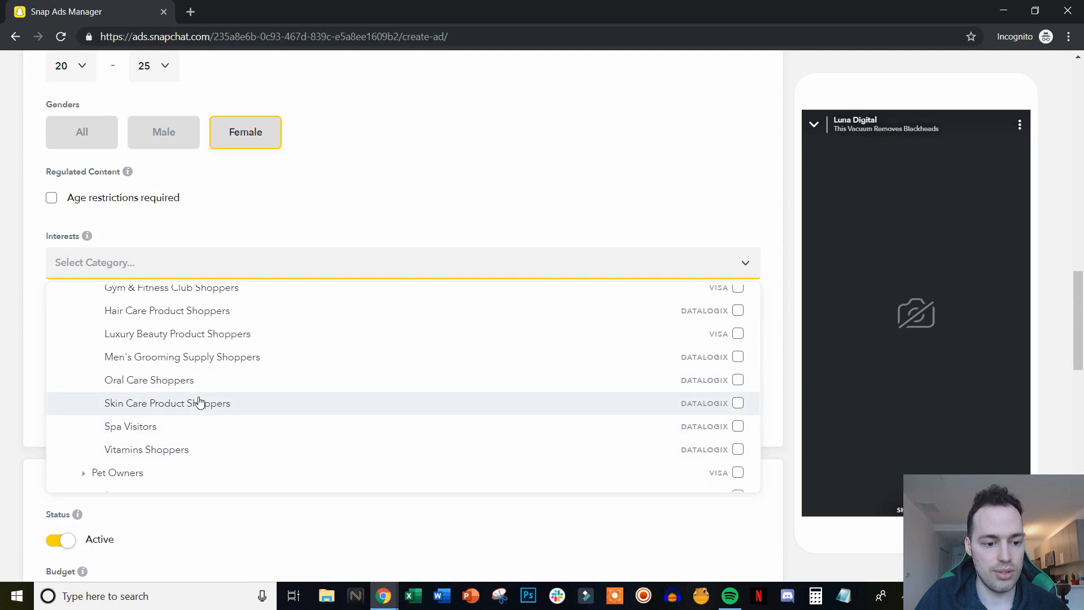
left_click(199, 402)
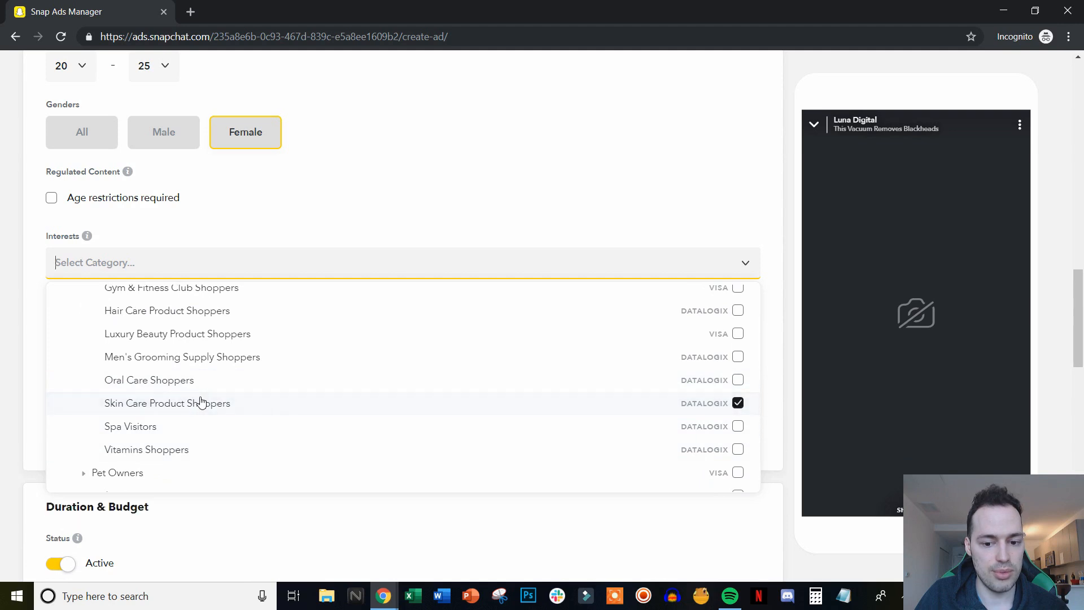
left_click(438, 222)
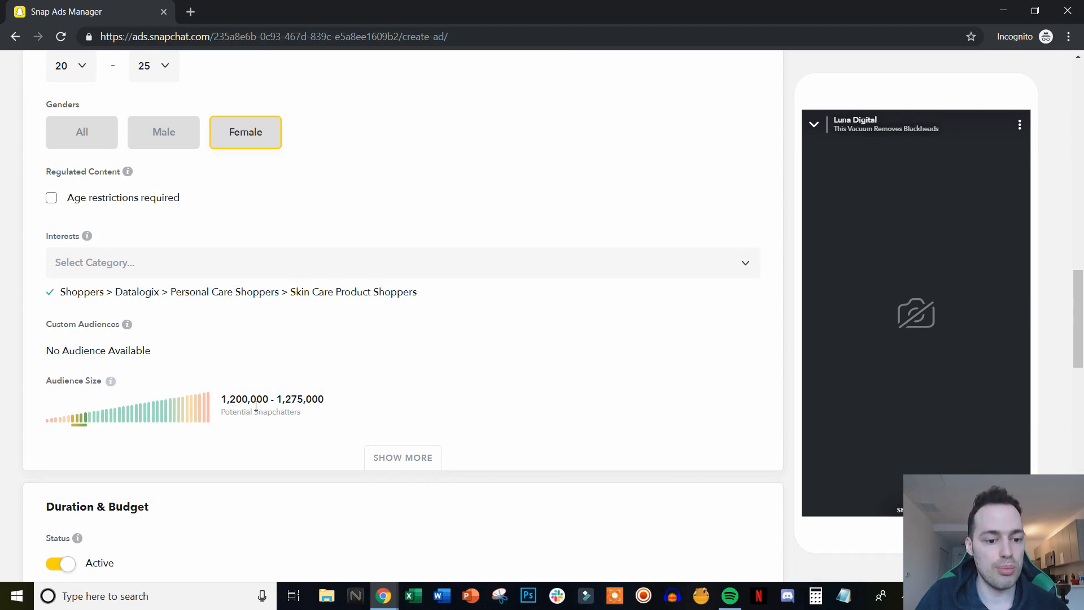
Step: Review the age, gender and interest targeting, and look through the Shoppers > Datalogix interest categories for further suitable interests
scroll(282, 415, "up", 4)
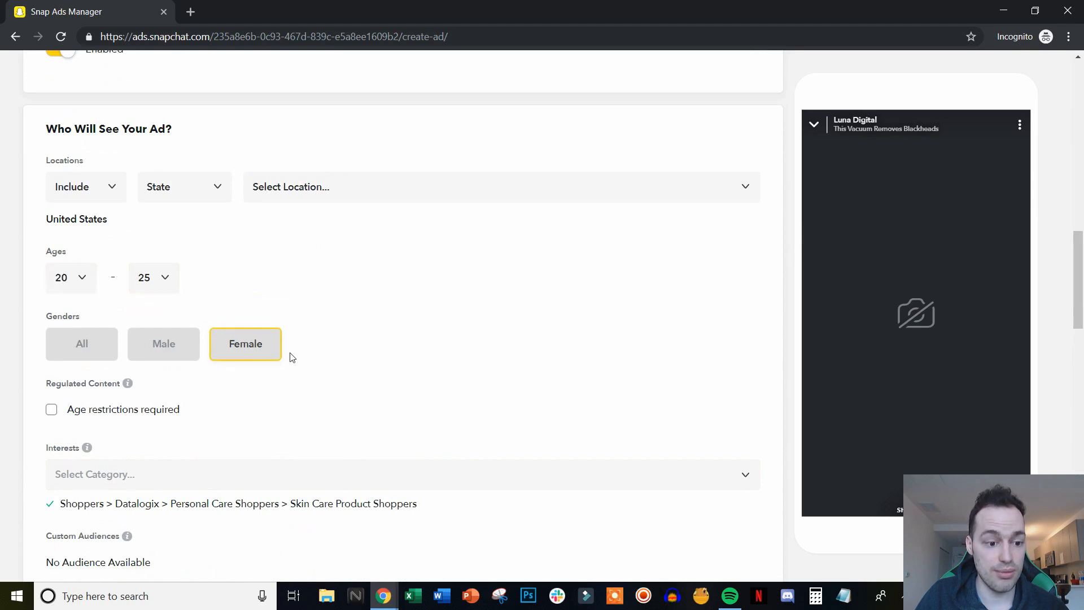
scroll(439, 346, "down", 4)
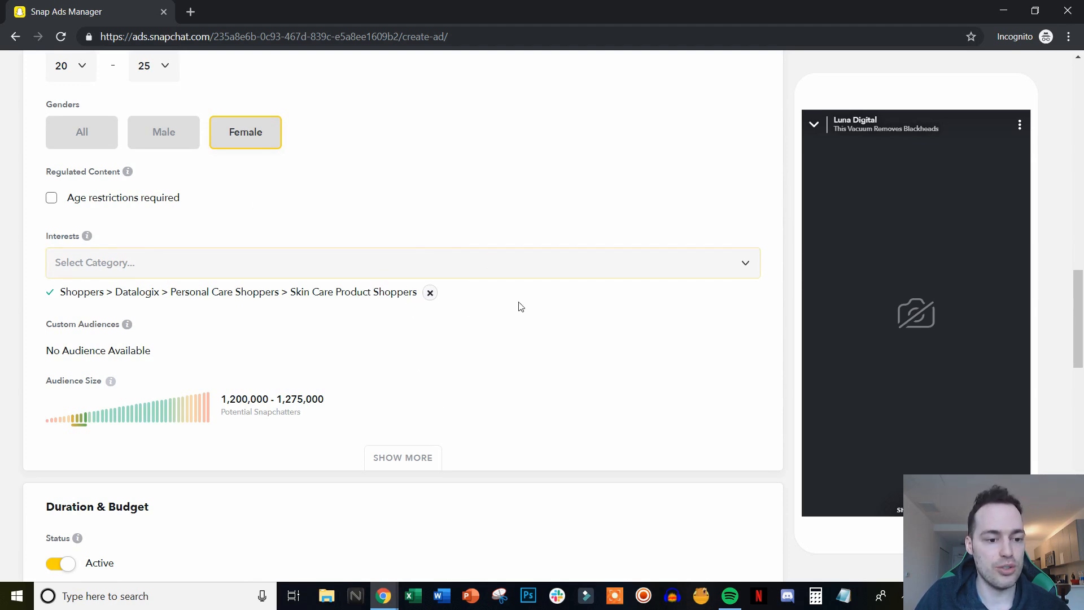
mouse_move(470, 290)
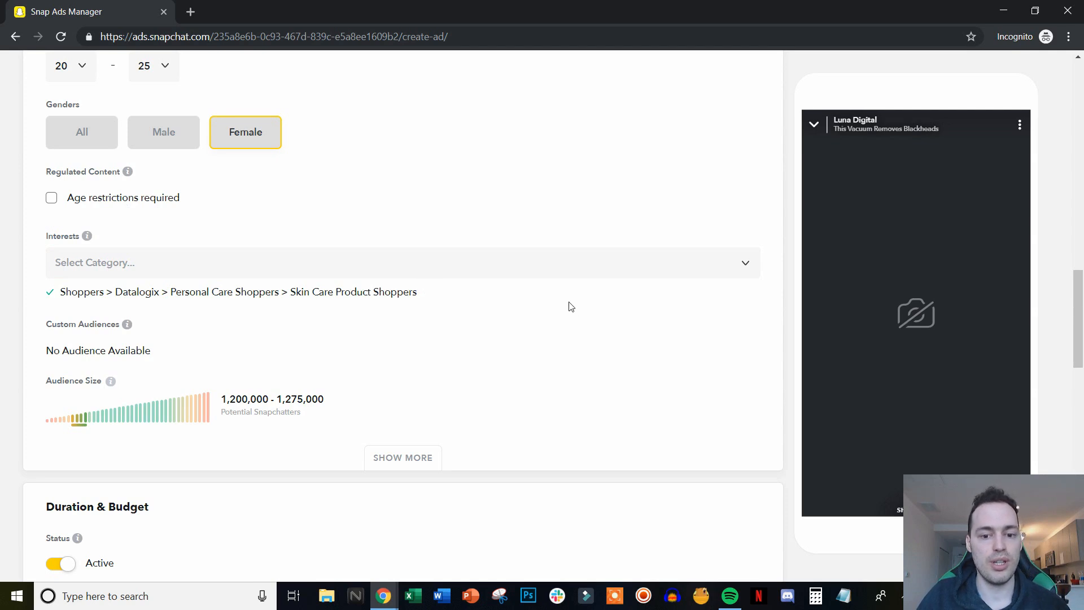
left_click(569, 266)
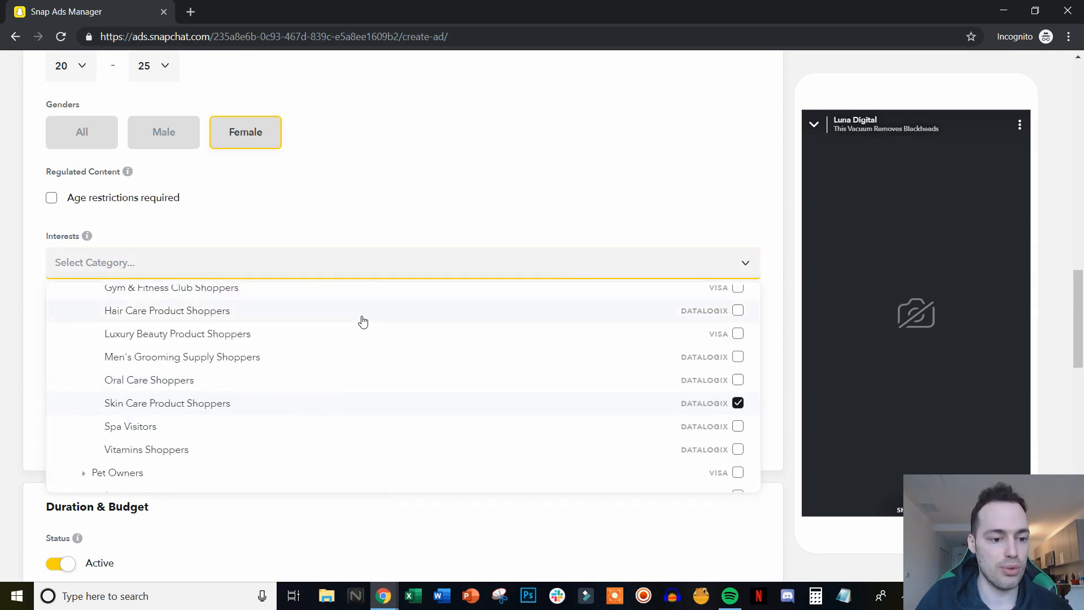
scroll(226, 404, "up", 5)
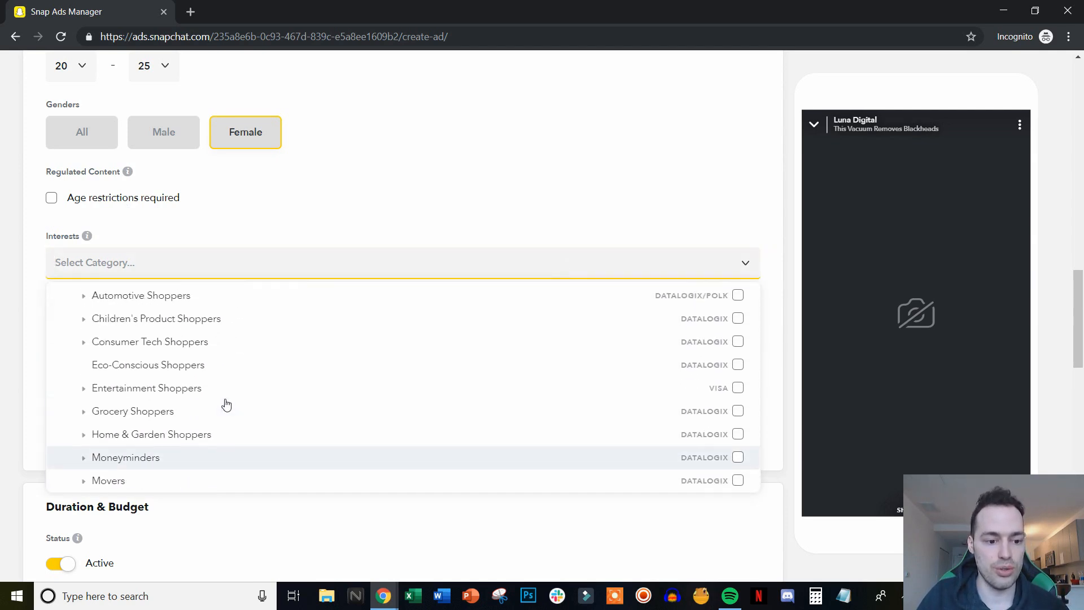
scroll(227, 404, "up", 2)
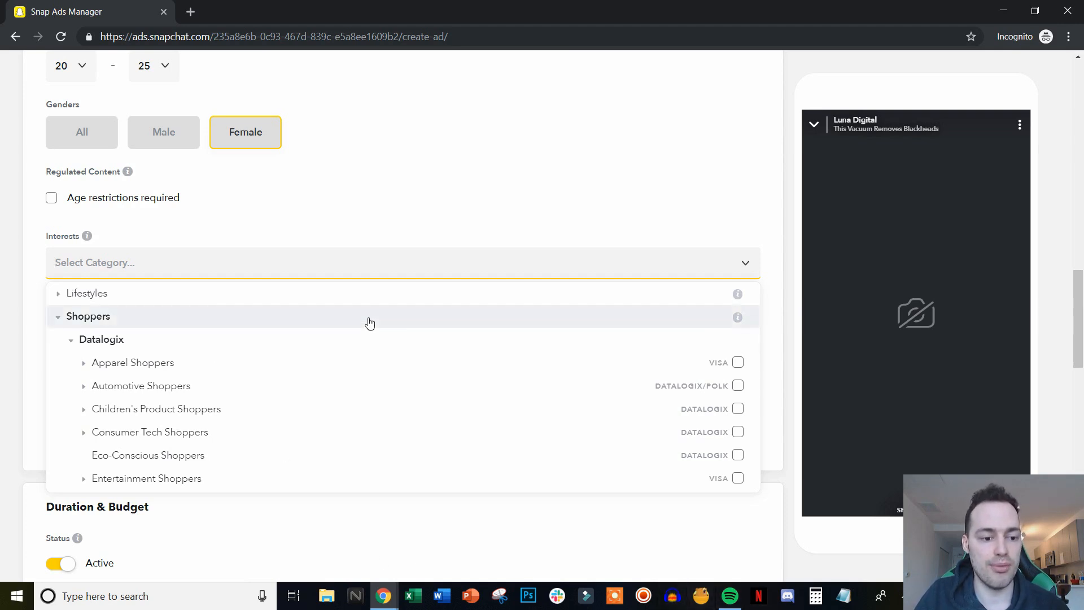
scroll(373, 344, "down", 3)
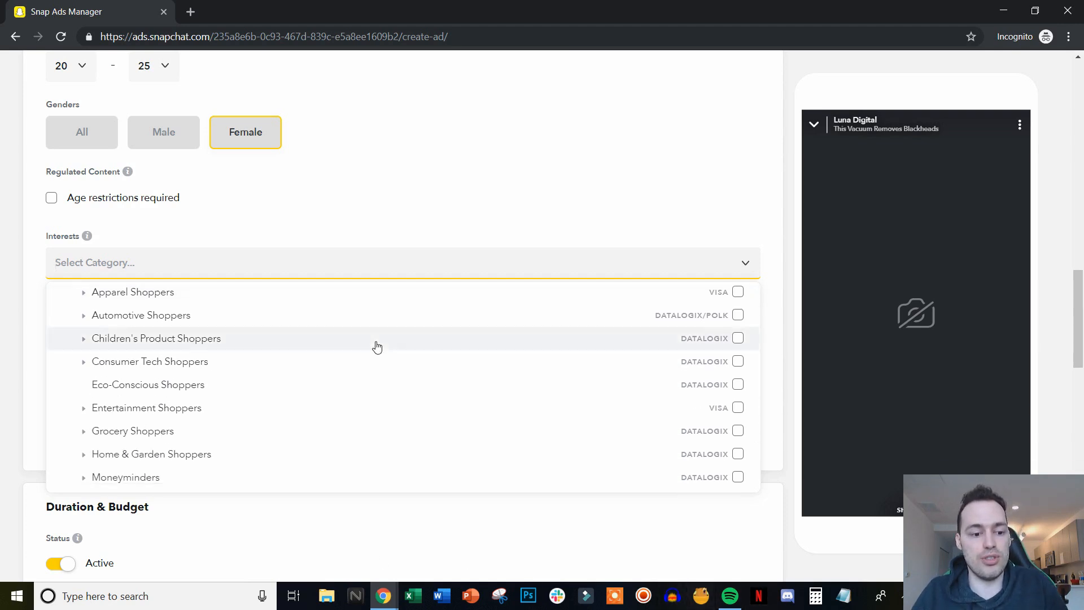
scroll(316, 428, "down", 1)
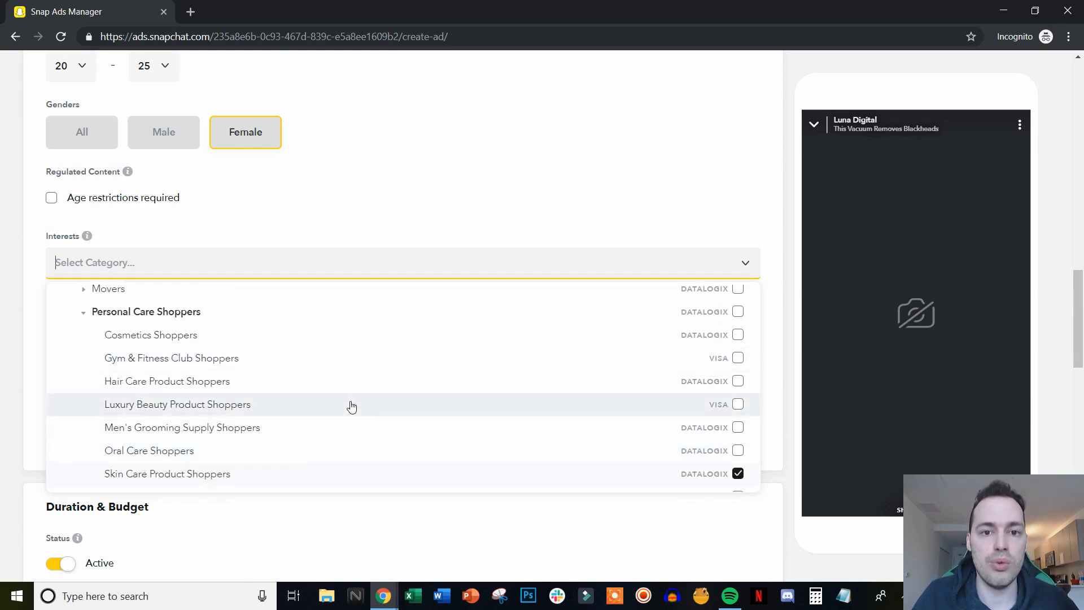
scroll(345, 409, "up", 8)
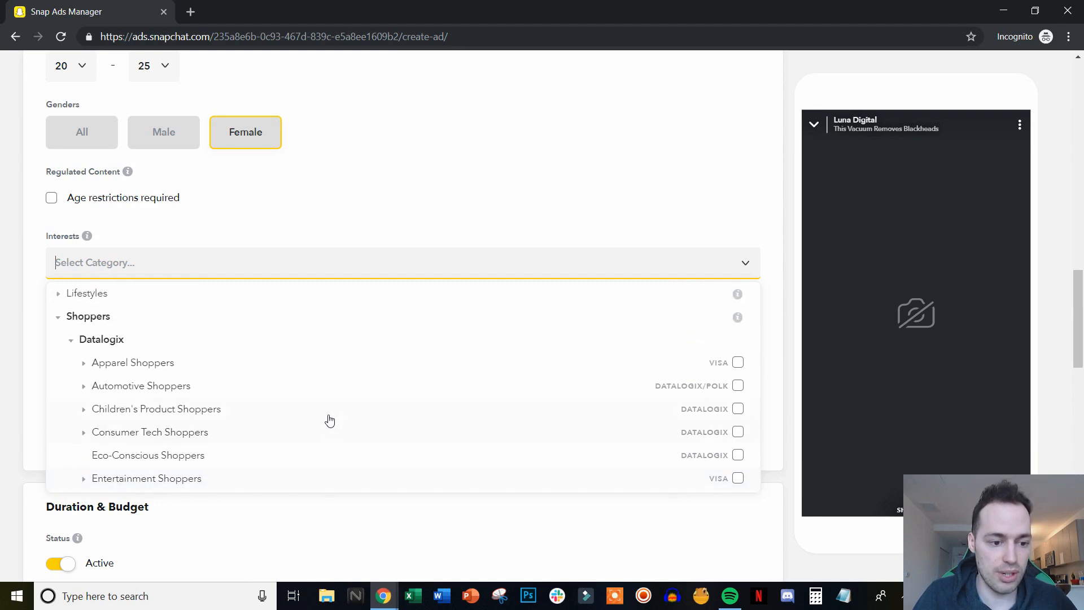
Step: Collapse the Shoppers category and look through the Lifestyles interests for ones that suit the skin vacuum
left_click(58, 458)
scroll(213, 480, "down", 2)
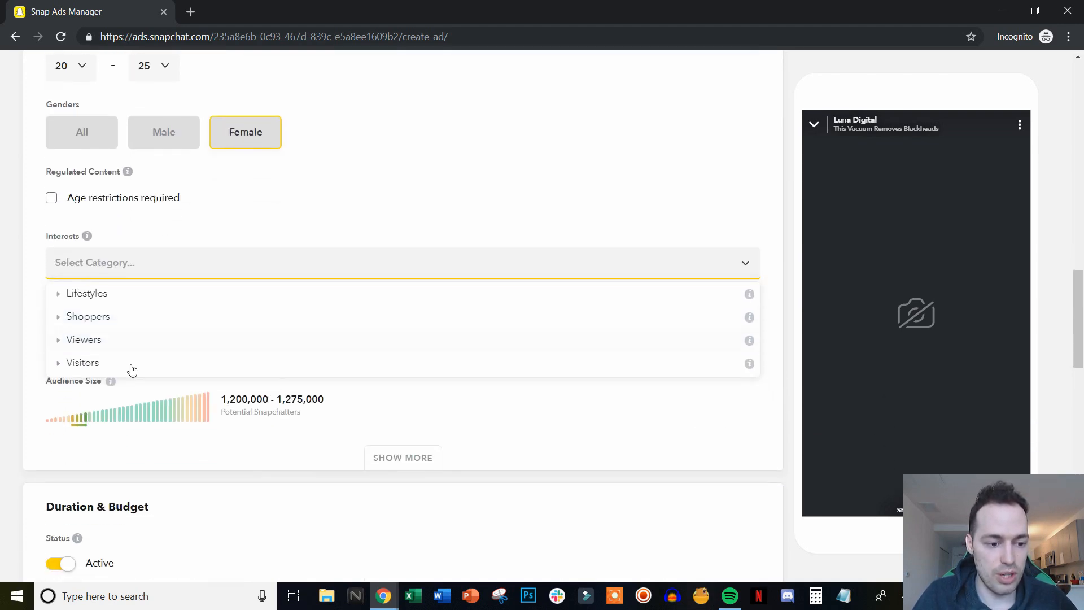
left_click(74, 294)
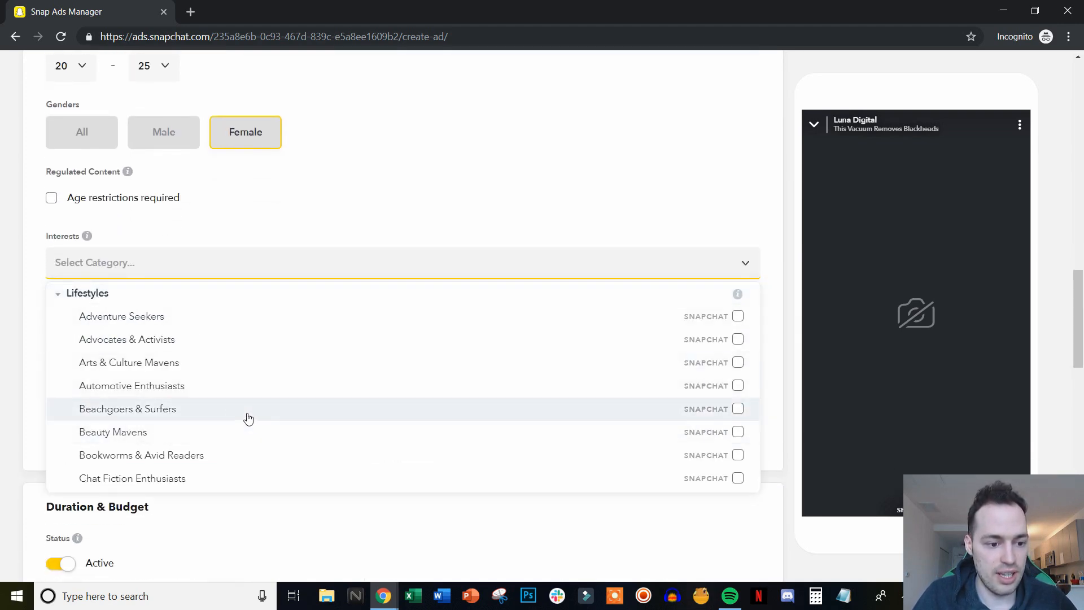
scroll(215, 389, "down", 2)
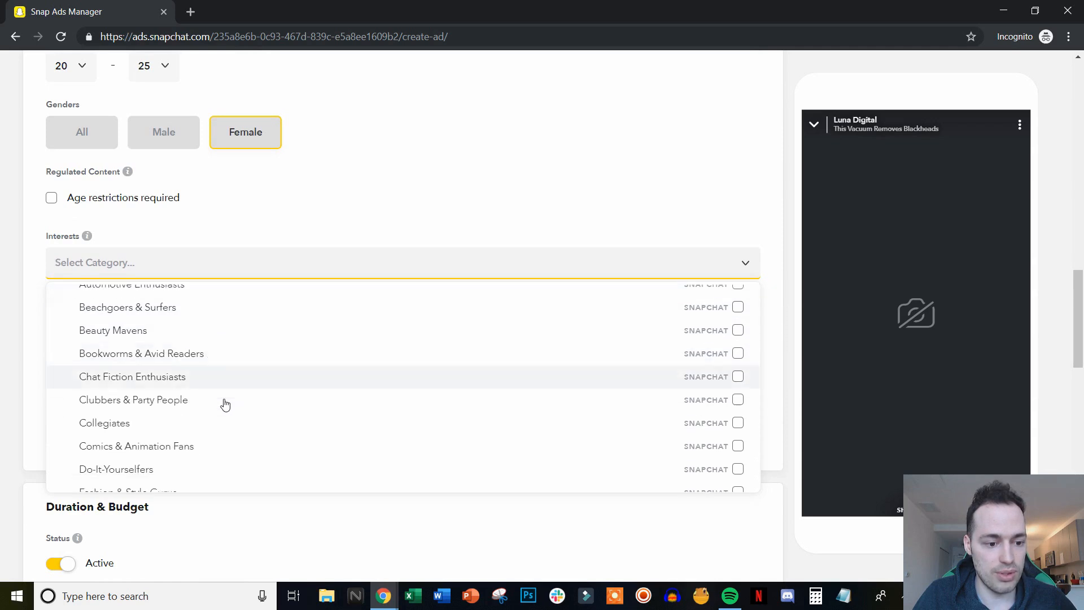
scroll(191, 392, "down", 1)
scroll(210, 412, "up", 3)
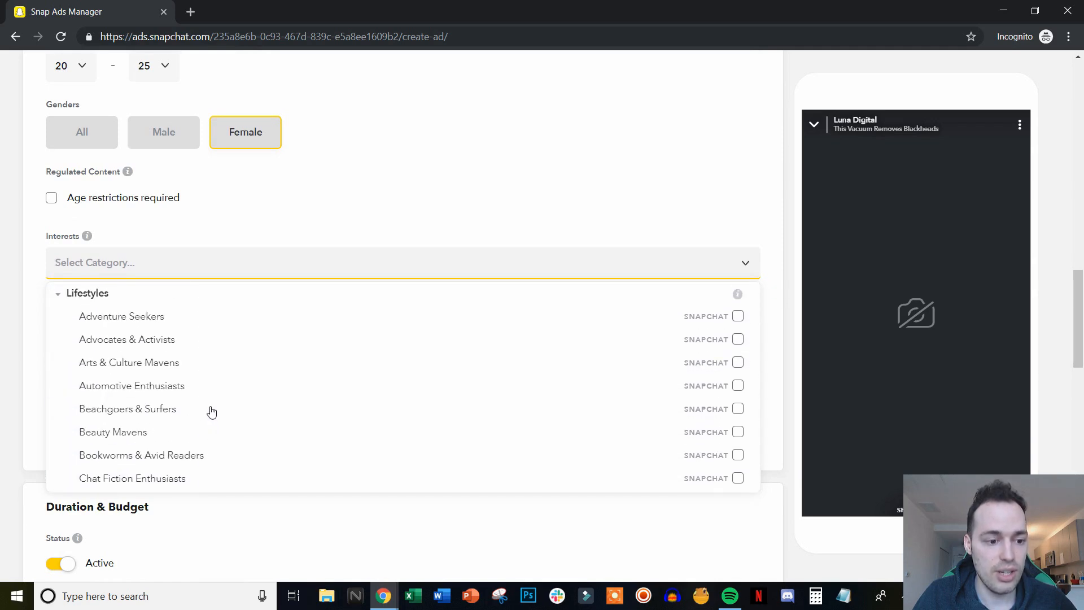
left_click(66, 295)
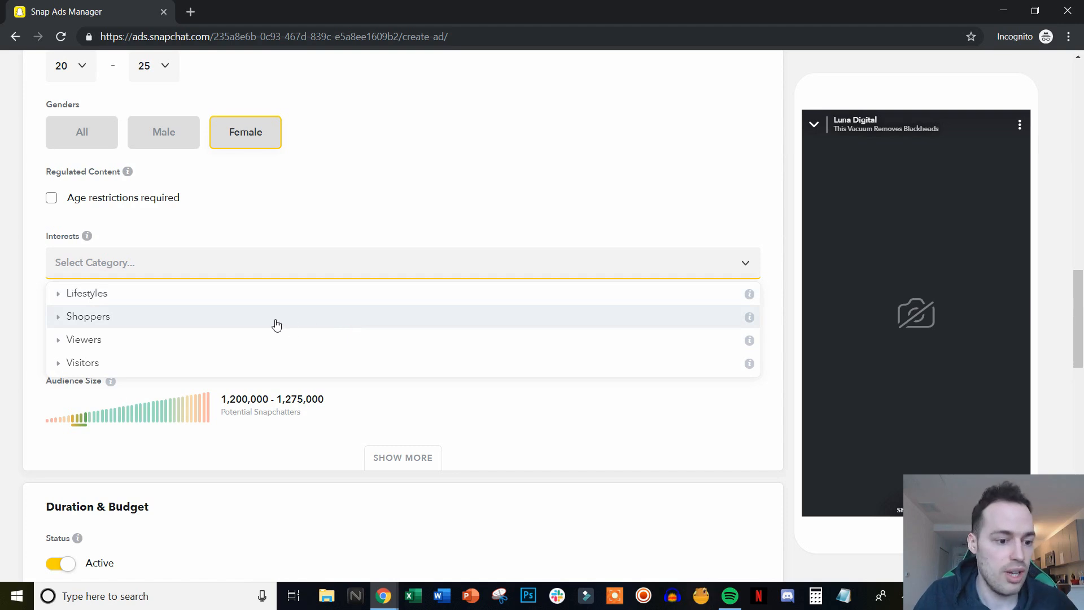
Step: Look through the Viewers and Visitors interest categories and close the interest list without adding any
left_click(61, 341)
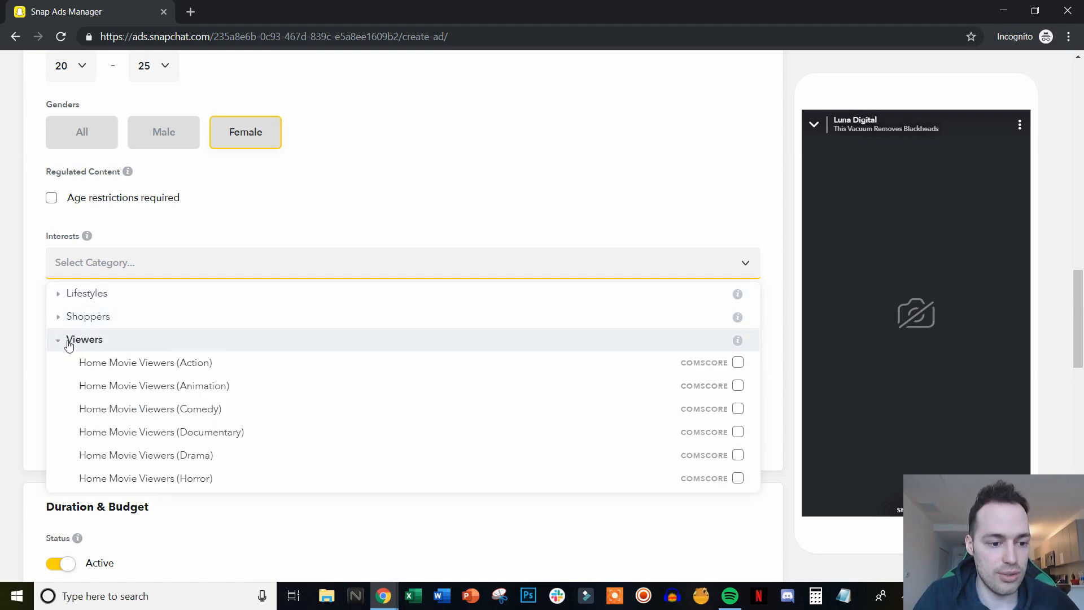
scroll(254, 448, "down", 4)
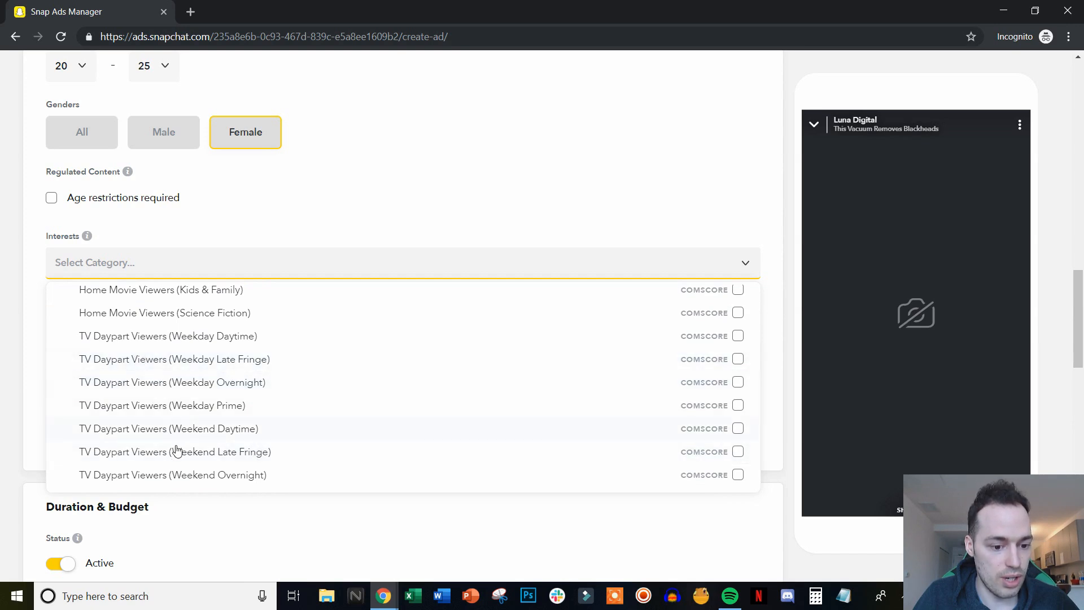
scroll(239, 450, "up", 3)
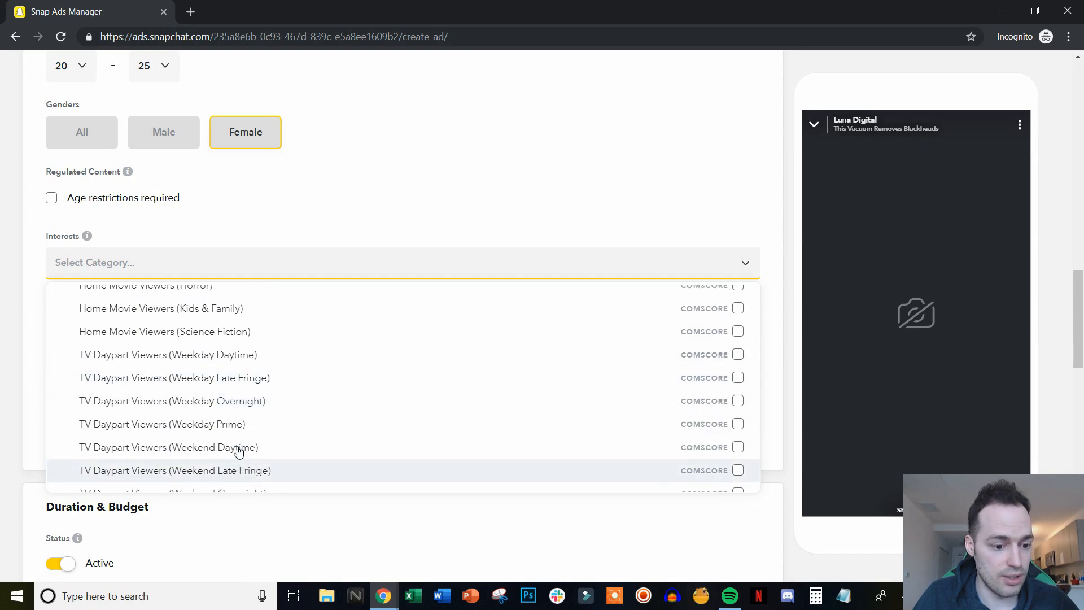
scroll(222, 448, "up", 3)
scroll(216, 442, "down", 5)
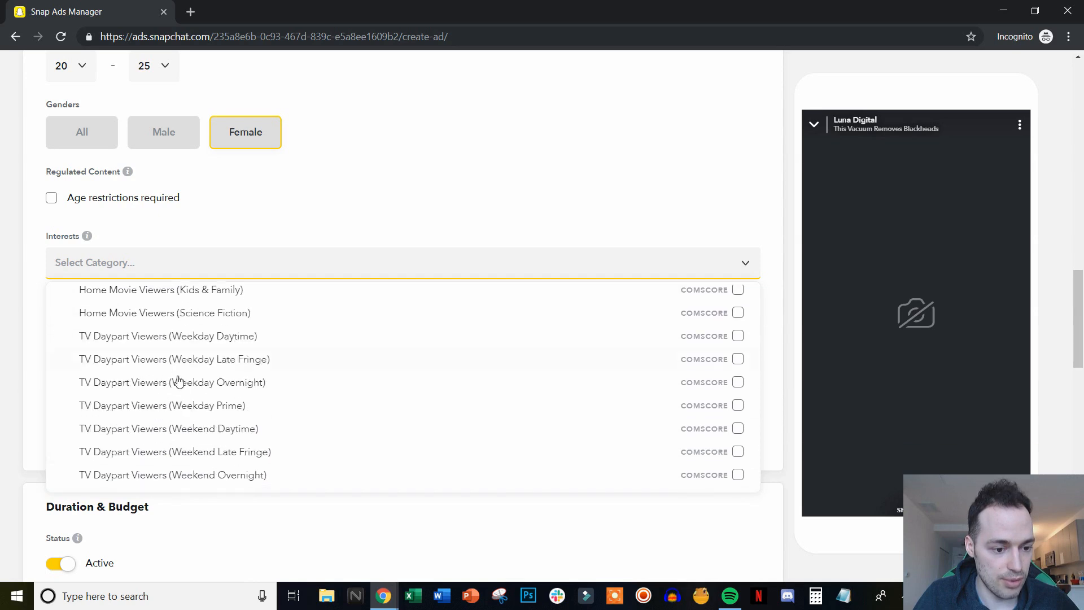
scroll(199, 399, "up", 5)
left_click(97, 345)
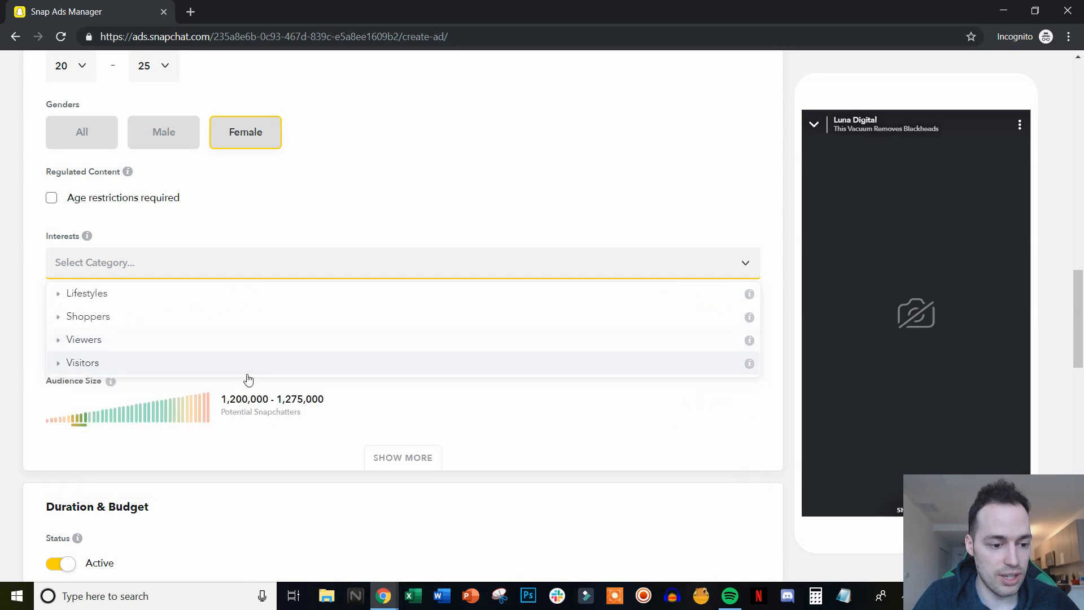
left_click(80, 363)
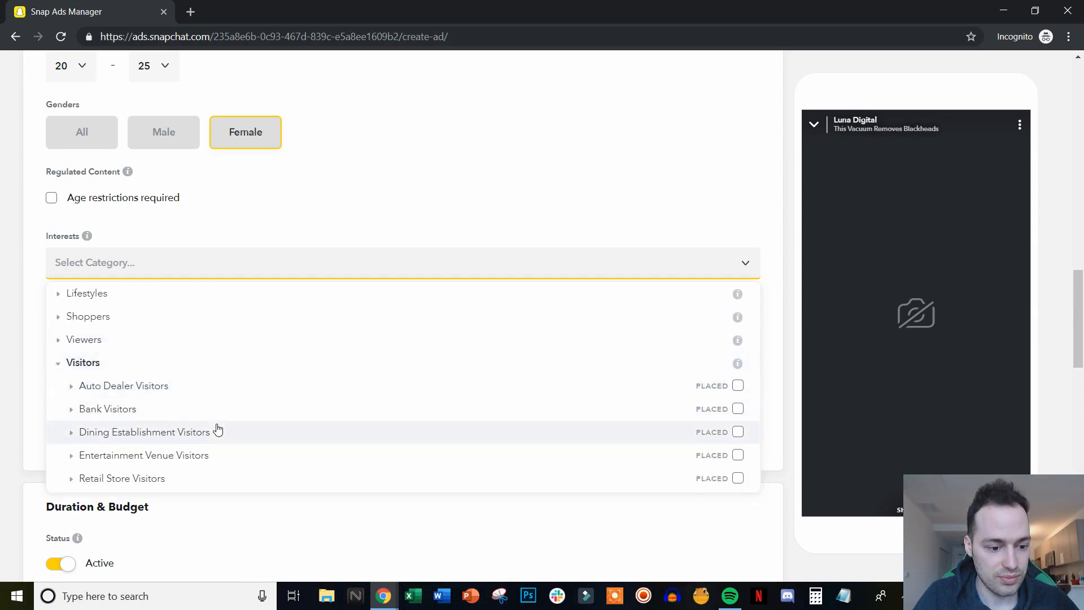
scroll(209, 427, "down", 1)
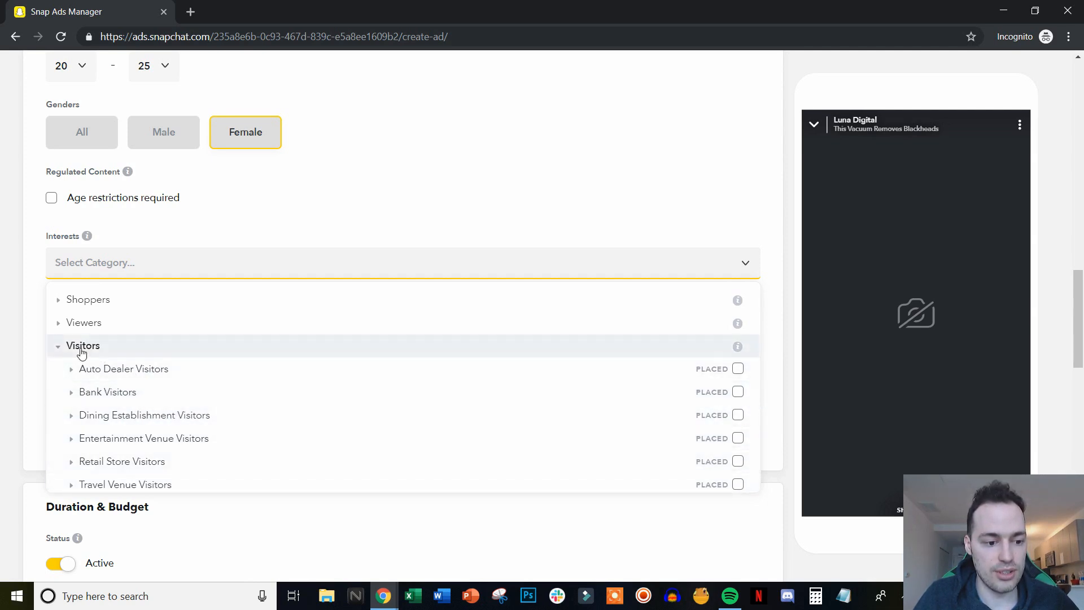
left_click(82, 346)
left_click(421, 225)
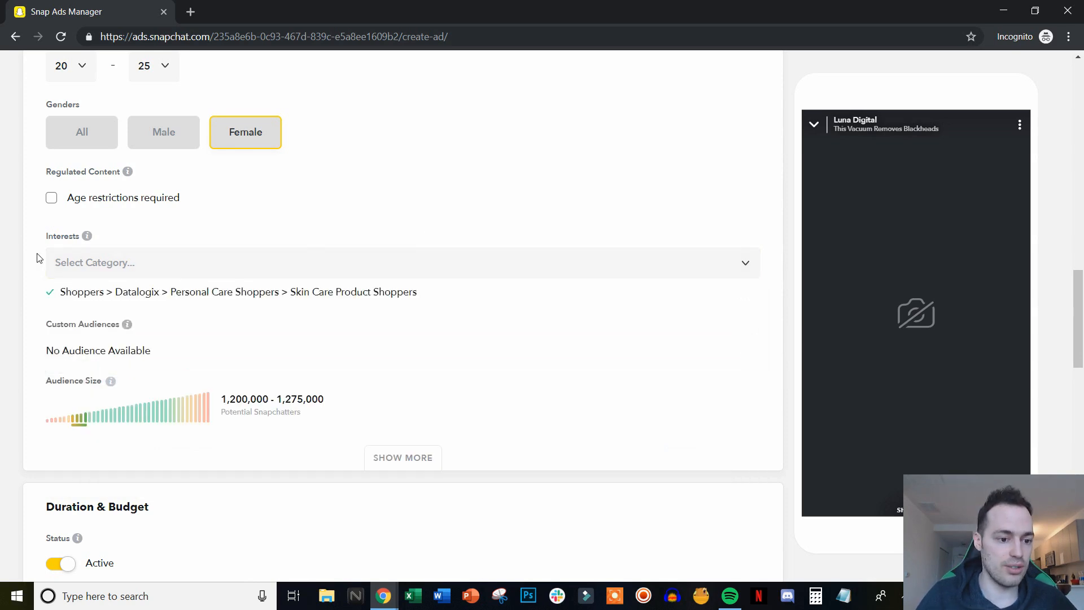
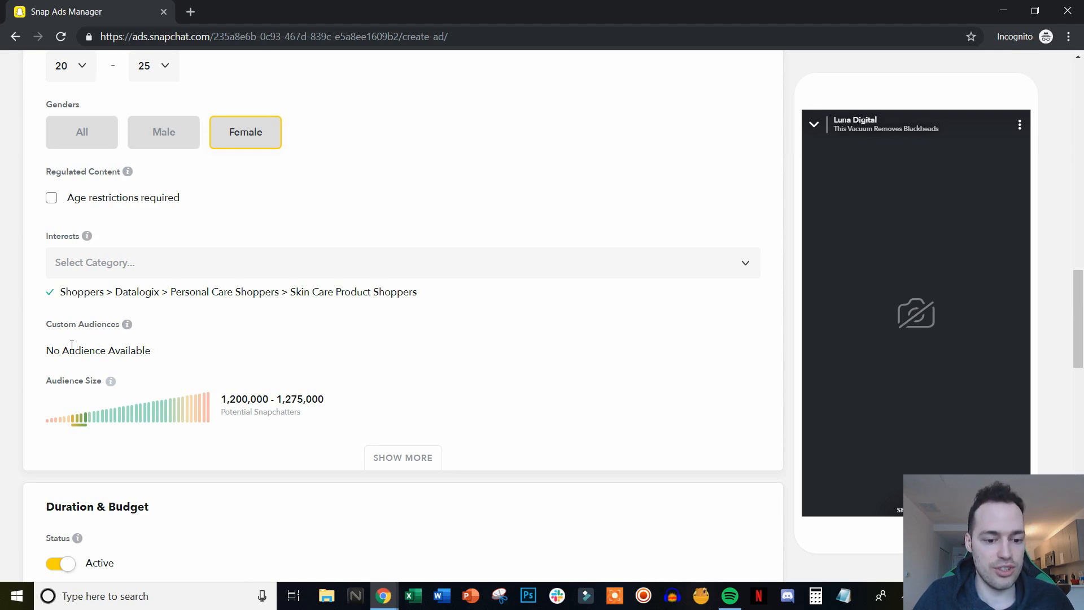
Step: Expand the additional audience options and examine the operating systems, device makes, connection types and carriers without selecting any
scroll(181, 353, "down", 2)
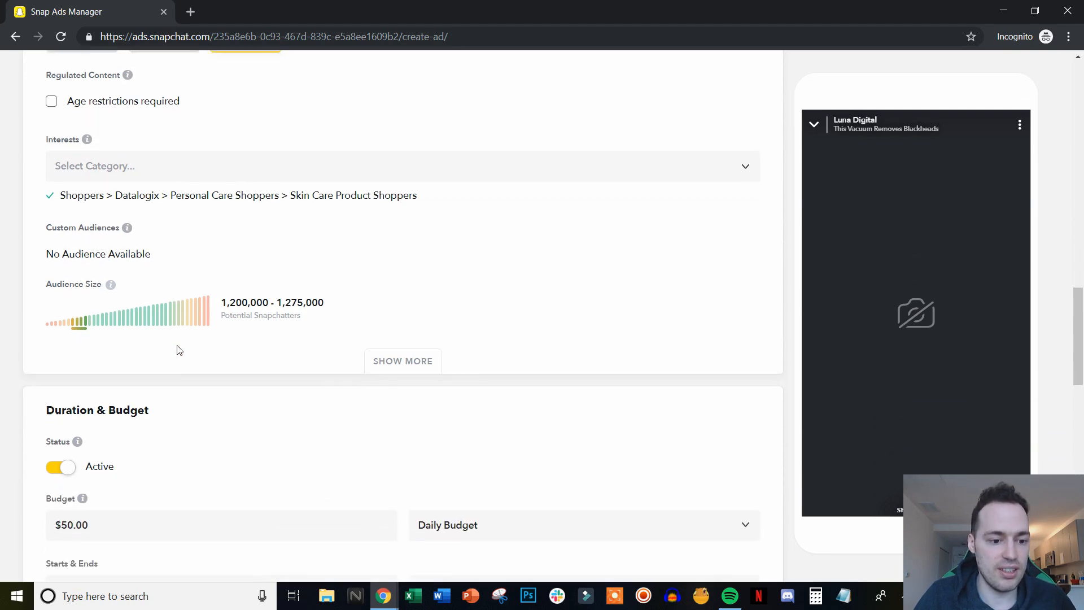
left_click(372, 321)
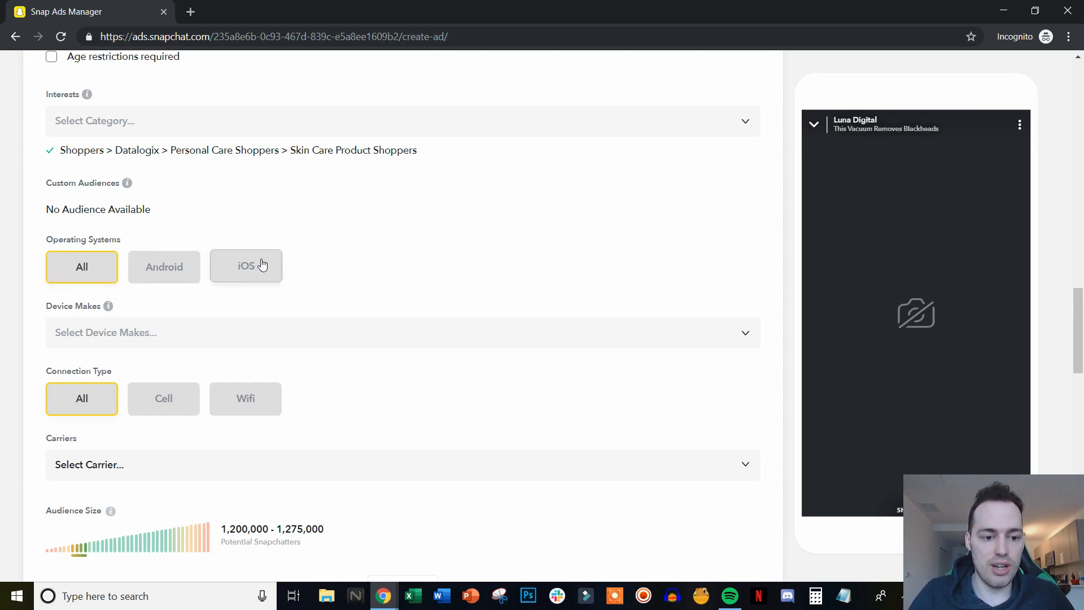
left_click(382, 341)
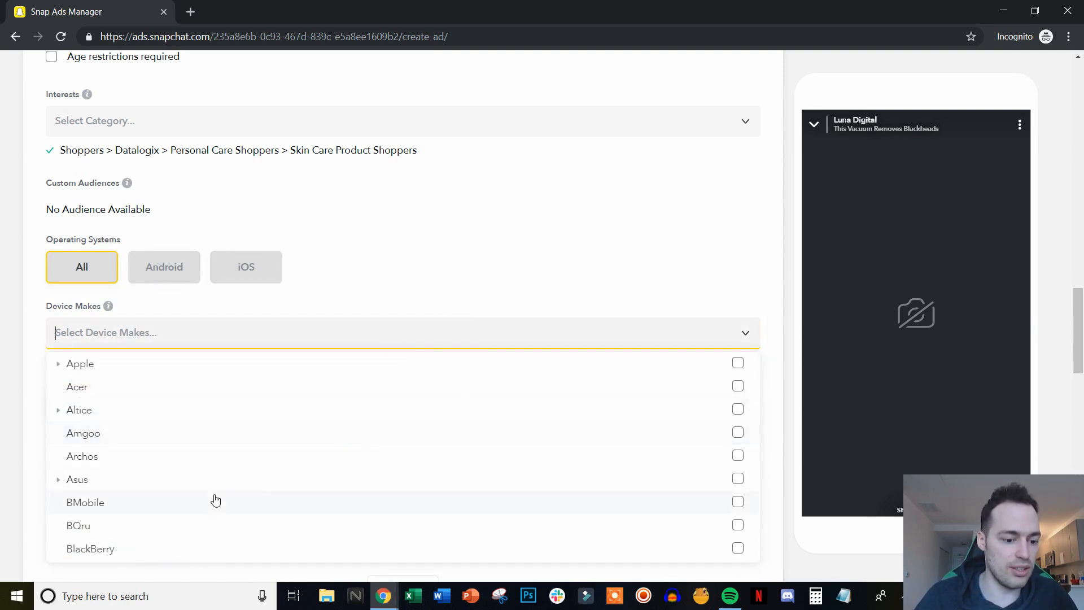
scroll(184, 516, "down", 4)
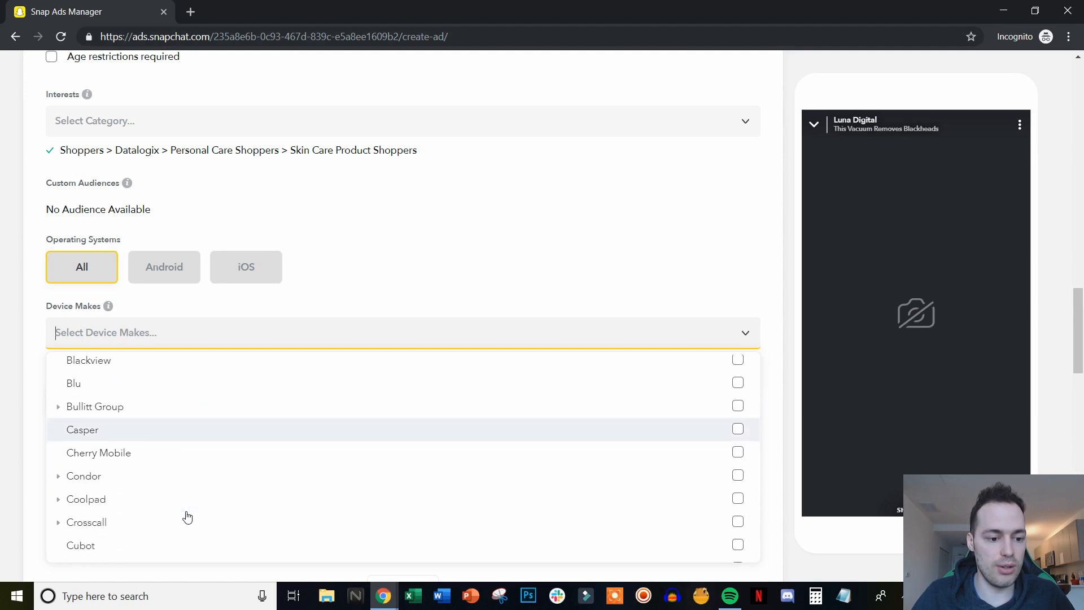
scroll(186, 515, "up", 4)
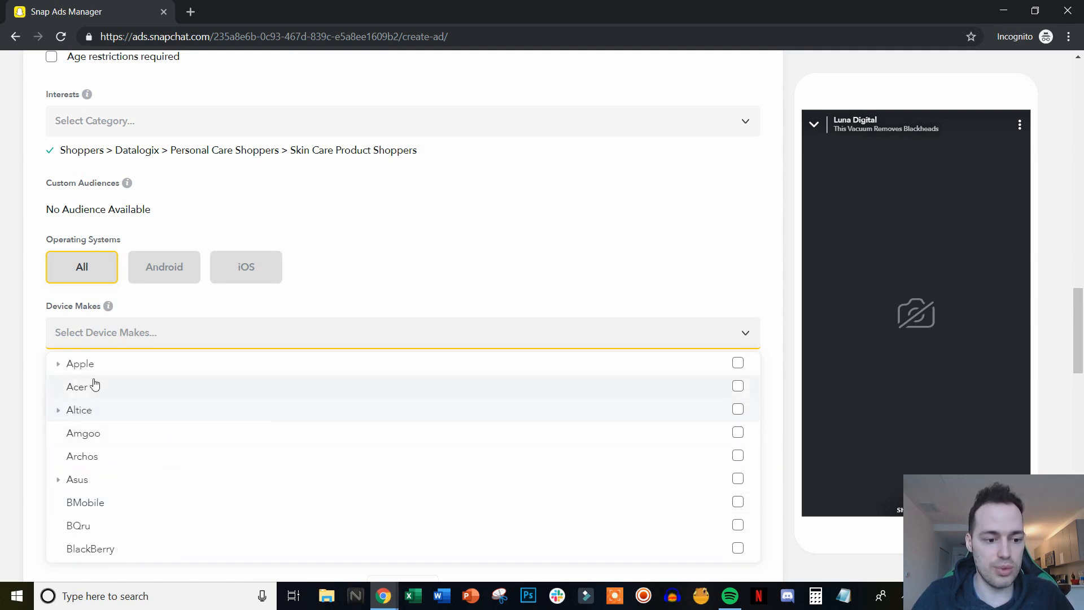
scroll(189, 452, "down", 1)
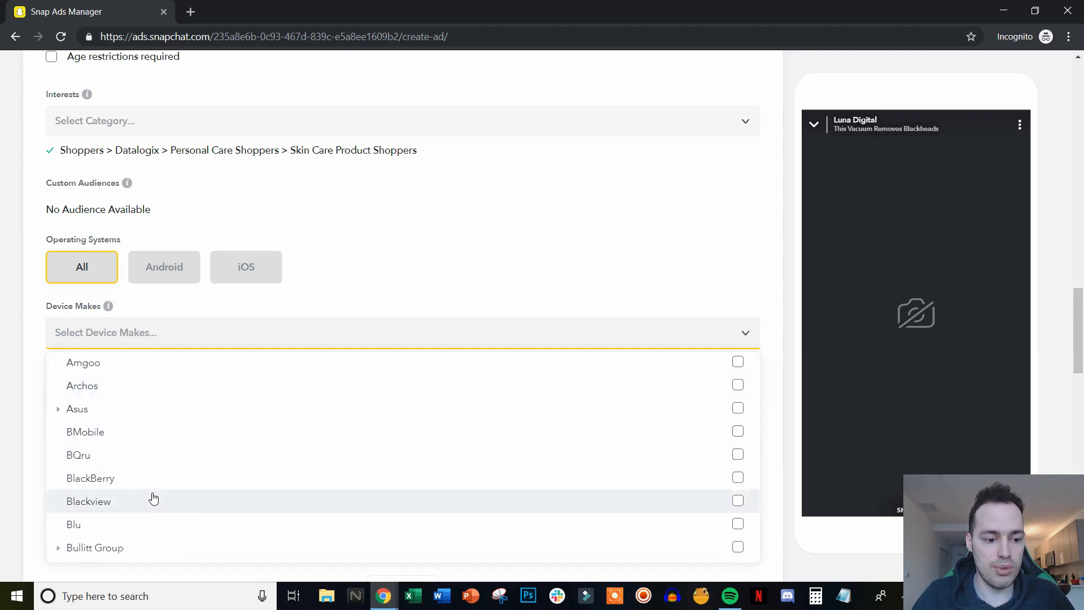
scroll(170, 485, "down", 5)
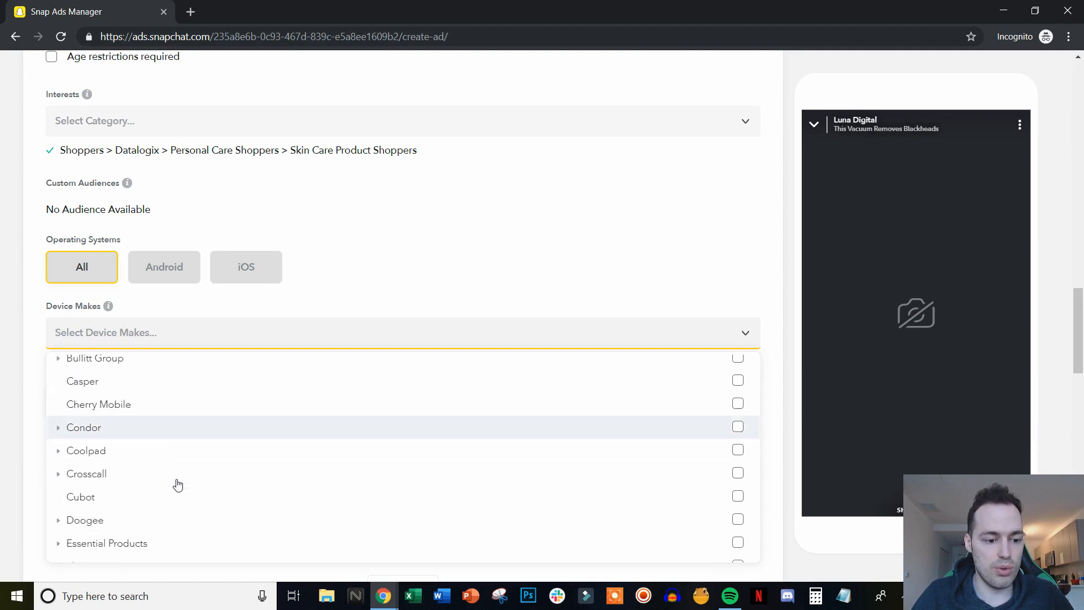
scroll(161, 475, "down", 5)
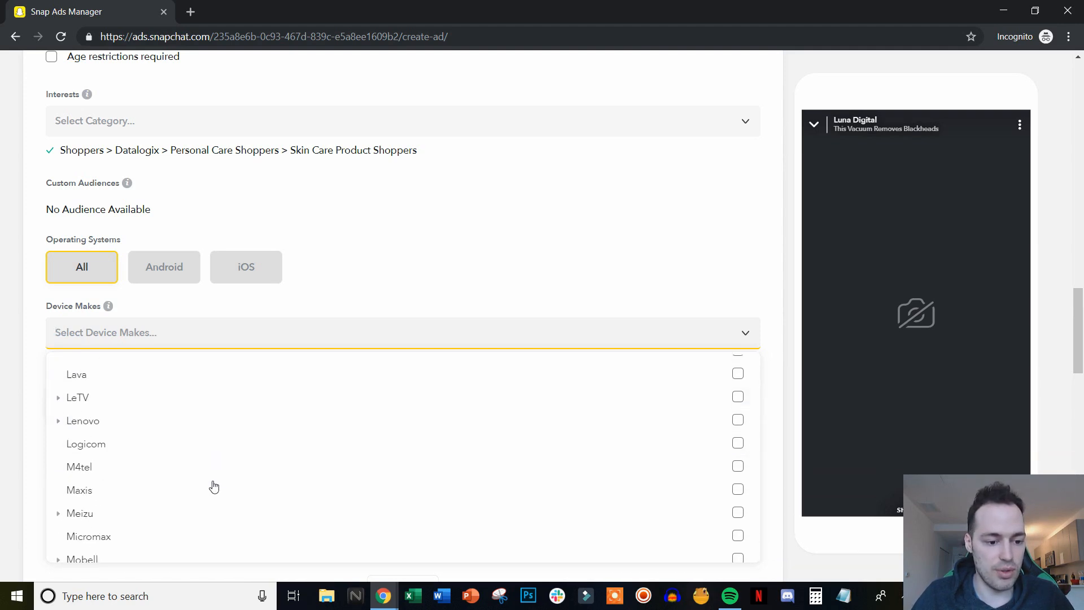
scroll(247, 495, "up", 15)
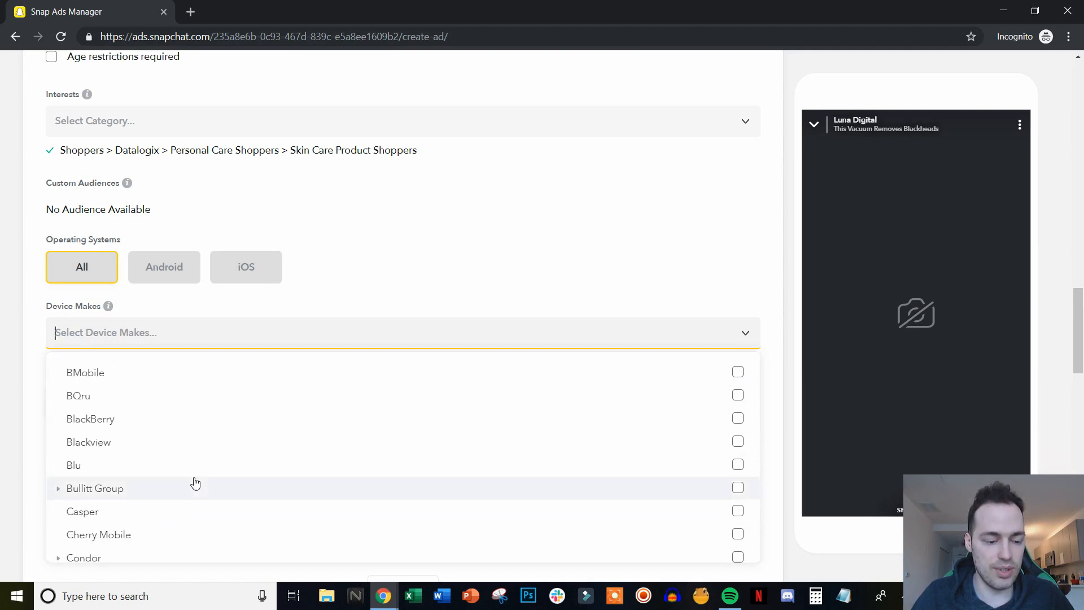
left_click(356, 302)
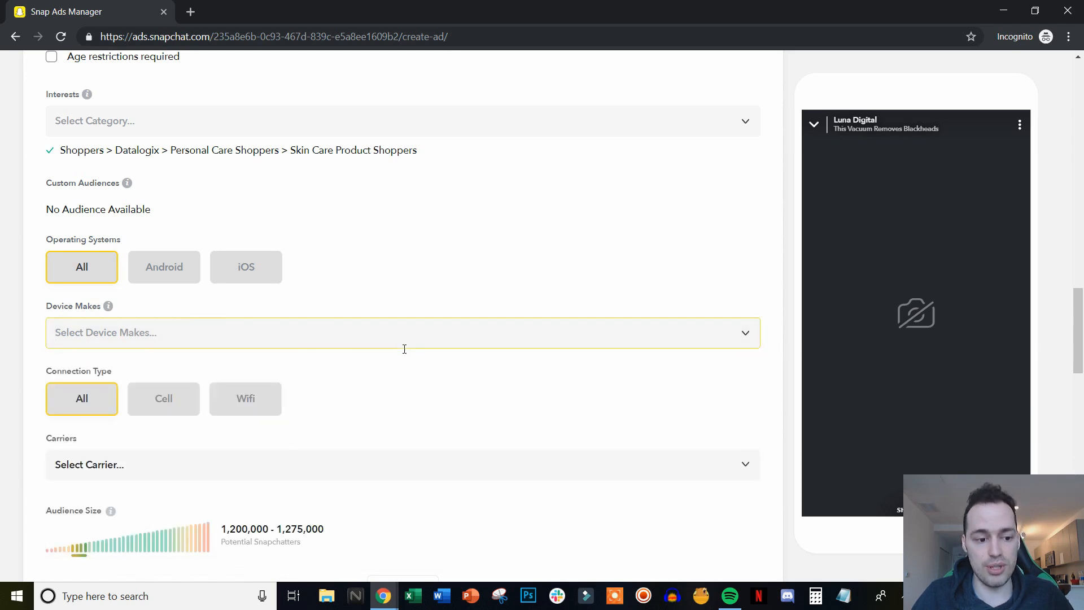
scroll(405, 348, "down", 1)
scroll(405, 361, "down", 1)
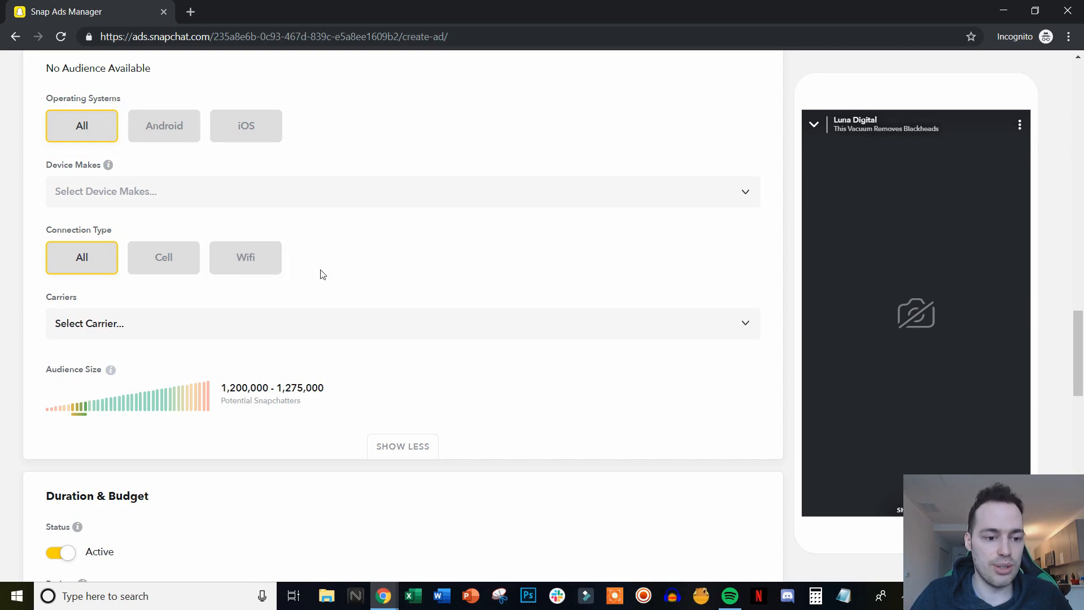
scroll(282, 268, "down", 1)
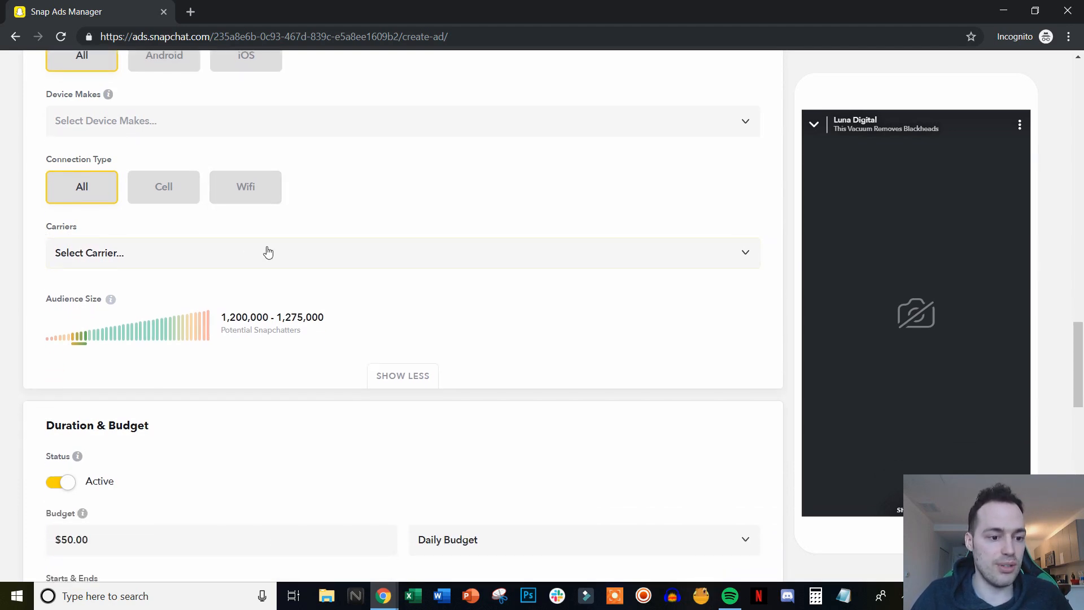
Step: Look through the list of mobile carriers and close it without selecting any
left_click(288, 257)
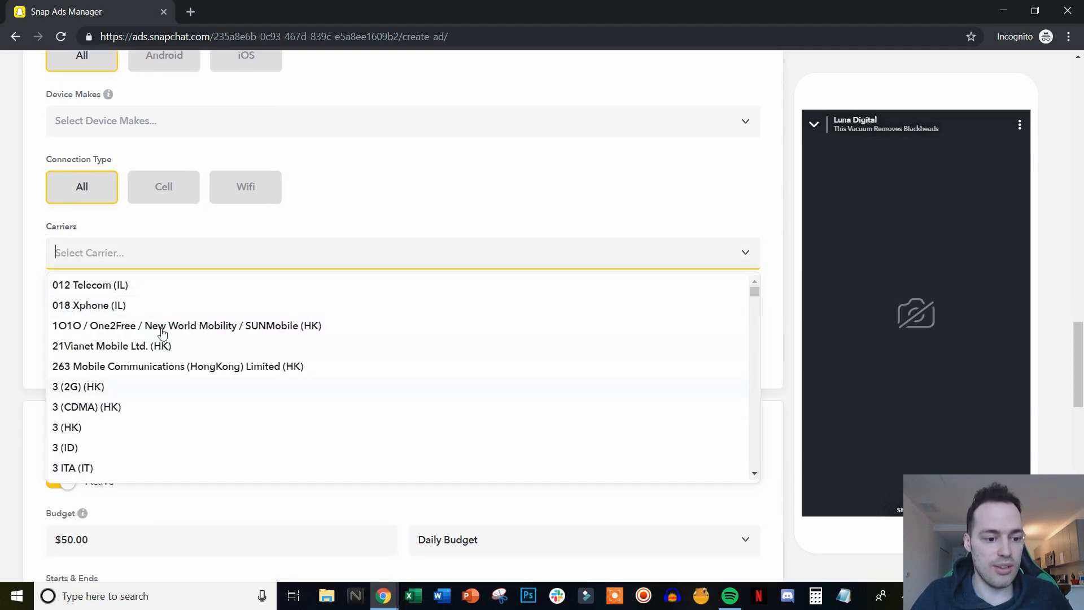
scroll(114, 428, "down", 8)
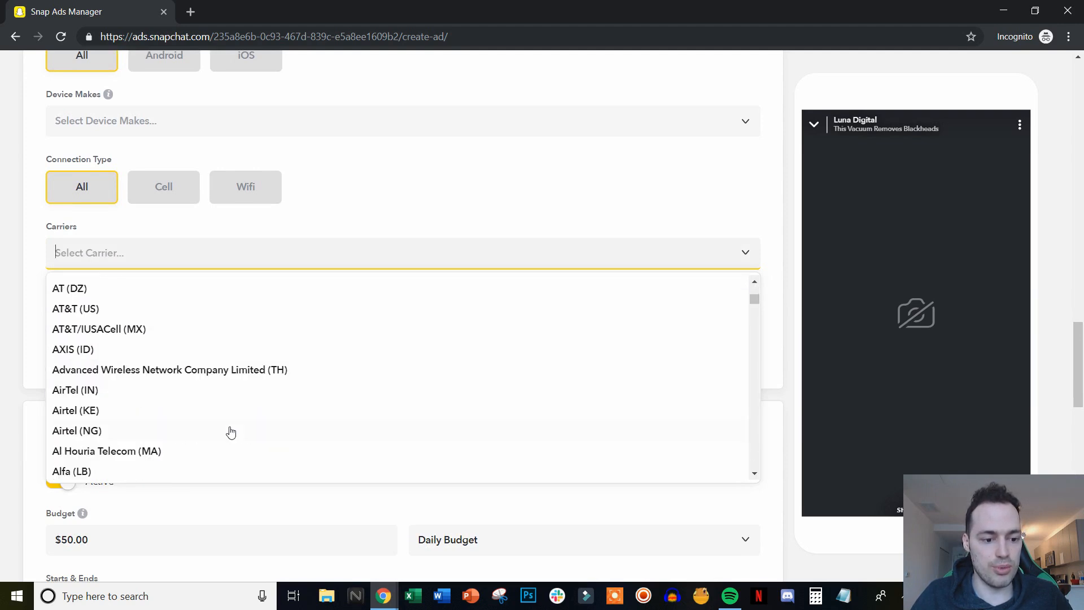
scroll(230, 431, "up", 2)
scroll(328, 299, "up", 1)
left_click(372, 223)
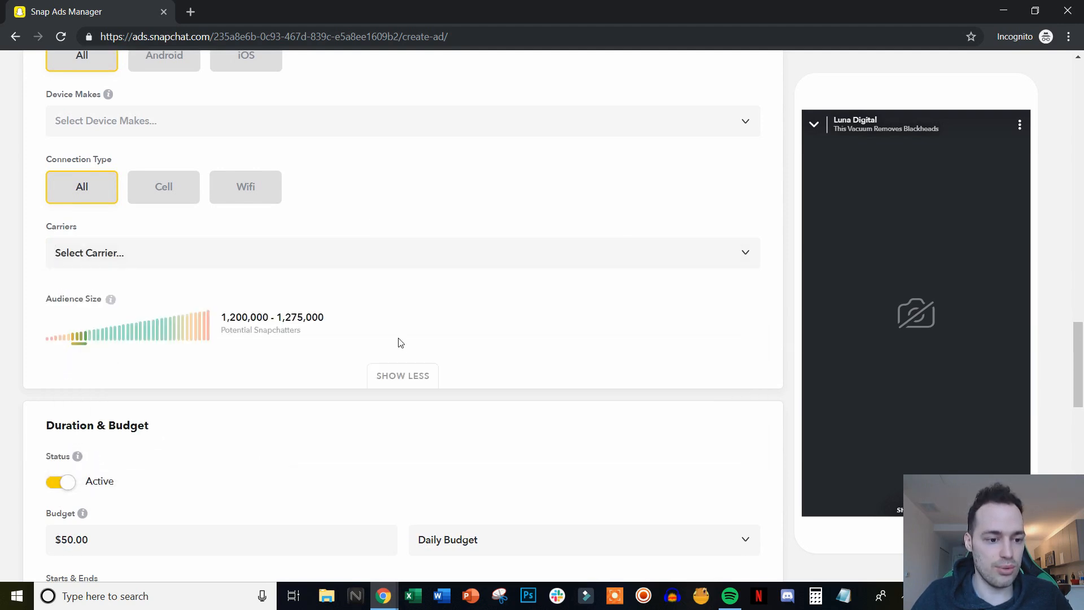
Step: Try to set the daily budget to $5.00 in the Duration & Budget section
scroll(411, 353, "down", 4)
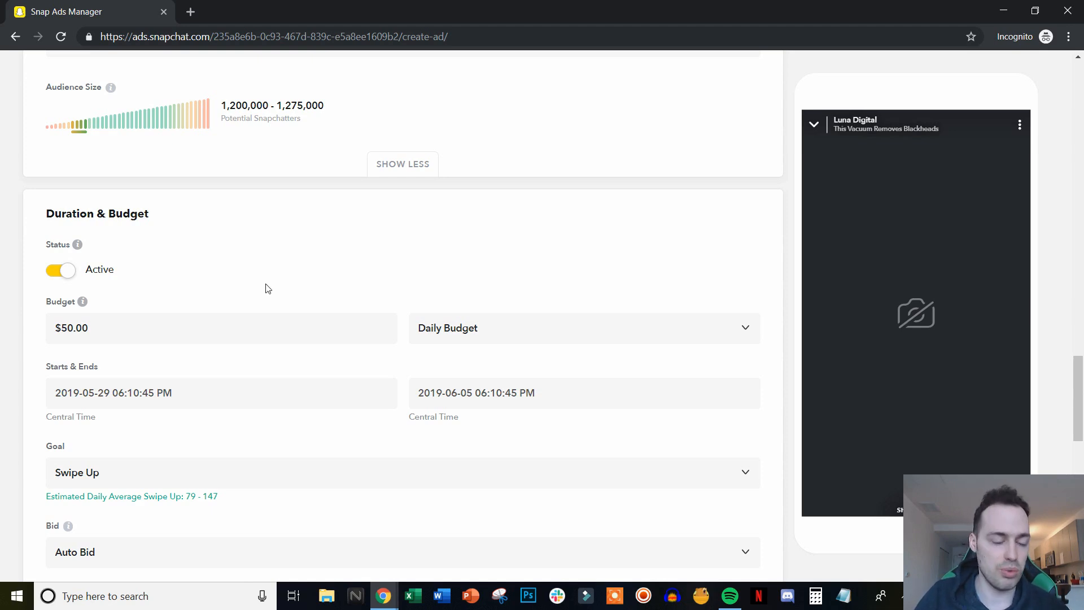
left_click(71, 328)
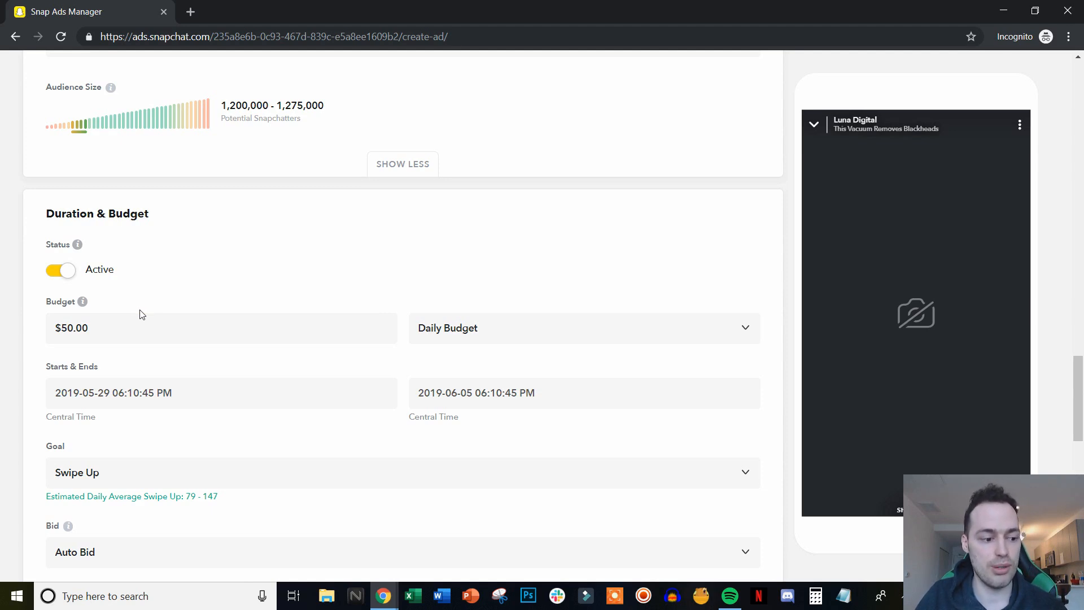
left_click(62, 332)
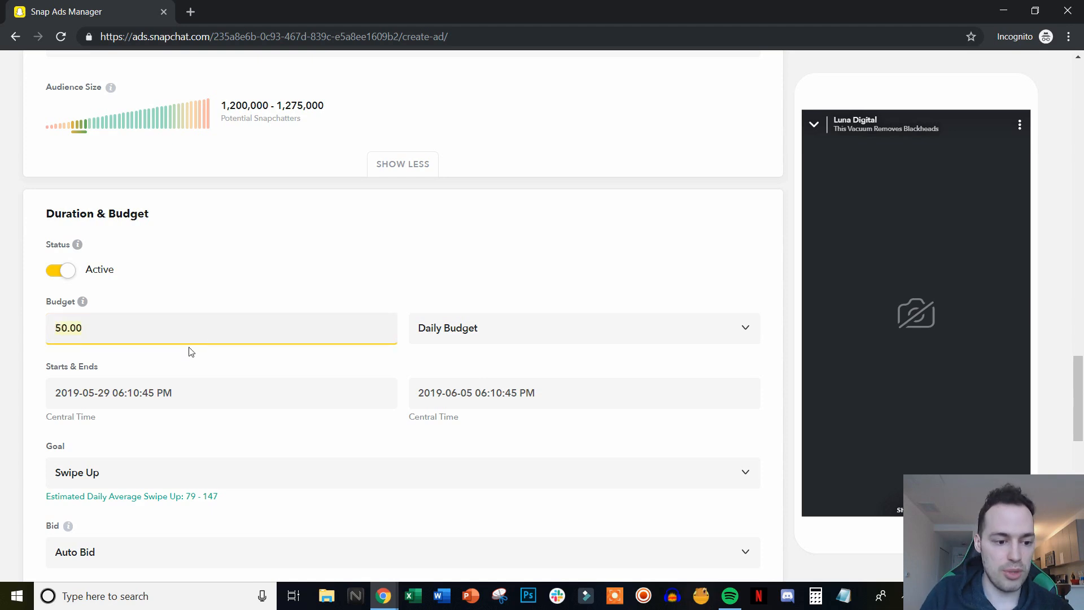
type("5.00")
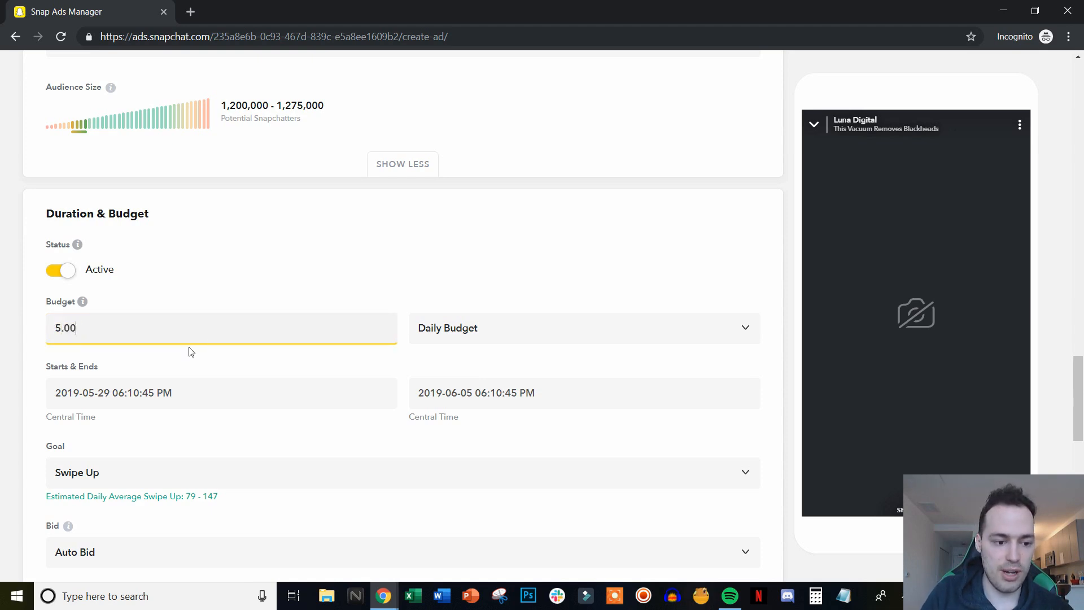
left_click(272, 309)
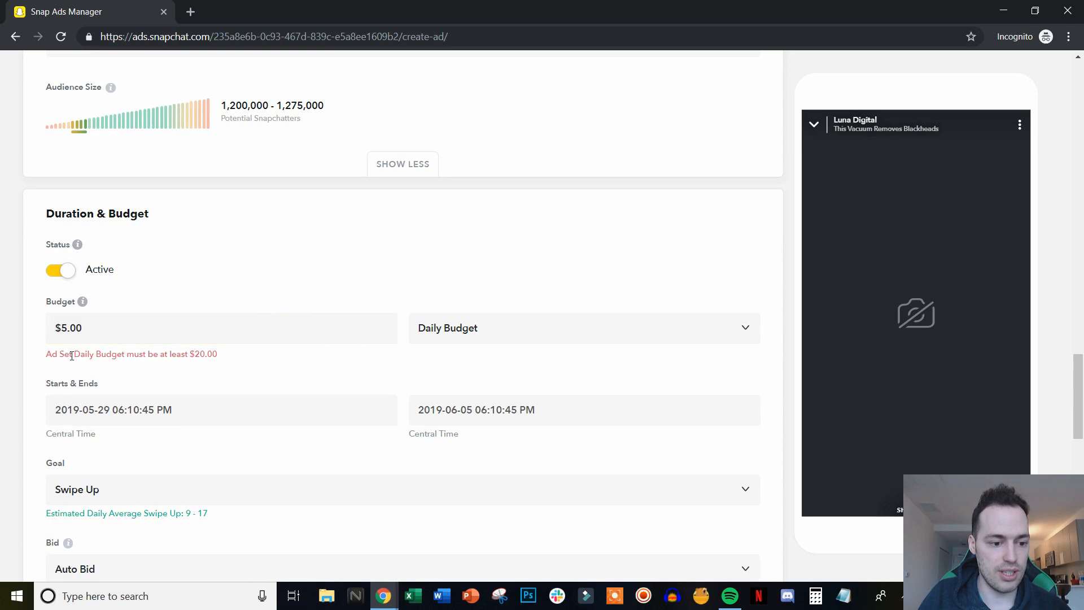
Step: Set the daily budget to $20.00
left_click(163, 320)
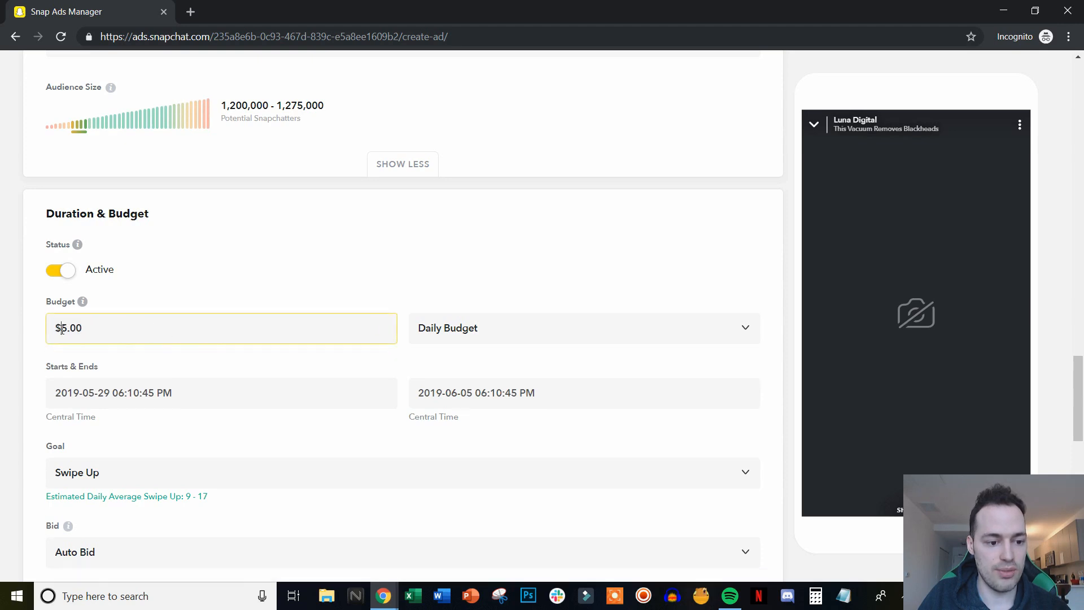
type("20")
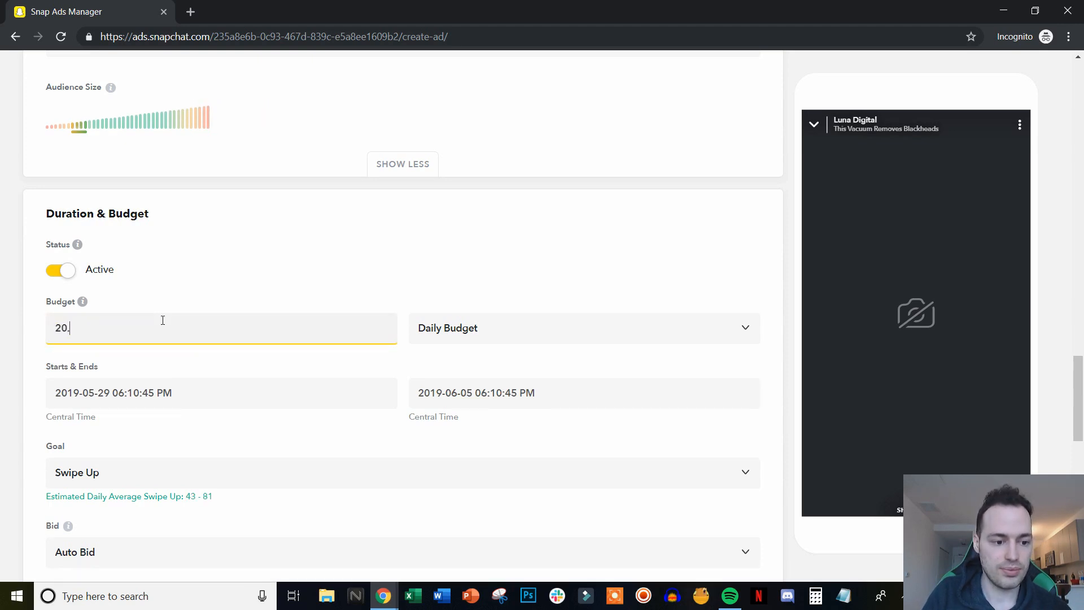
type(".00")
left_click(341, 262)
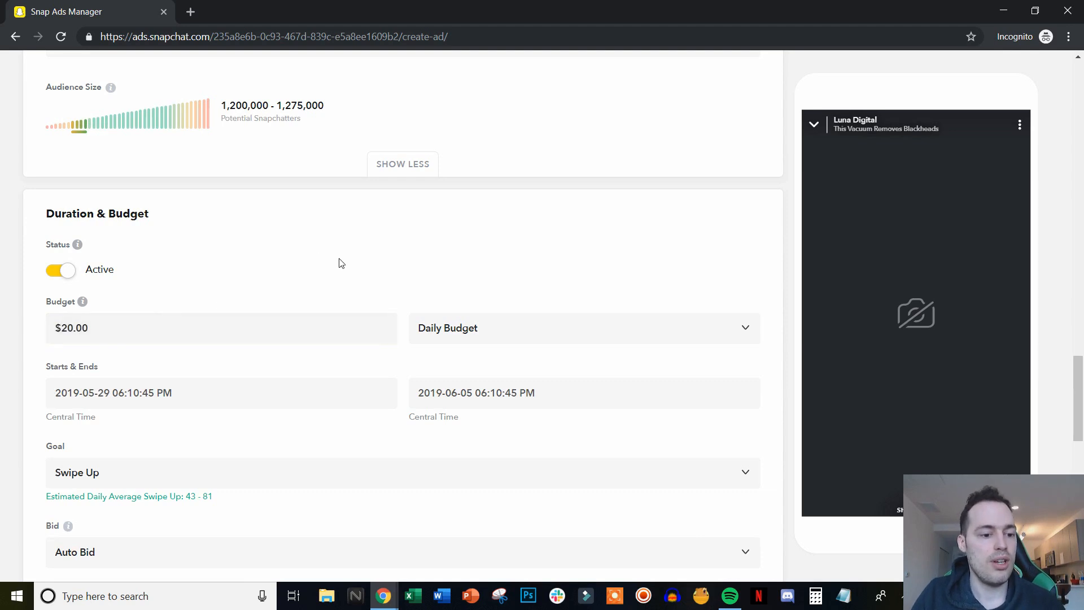
Step: Switch the budget type to Lifetime Budget and return it to Daily Budget
left_click(613, 338)
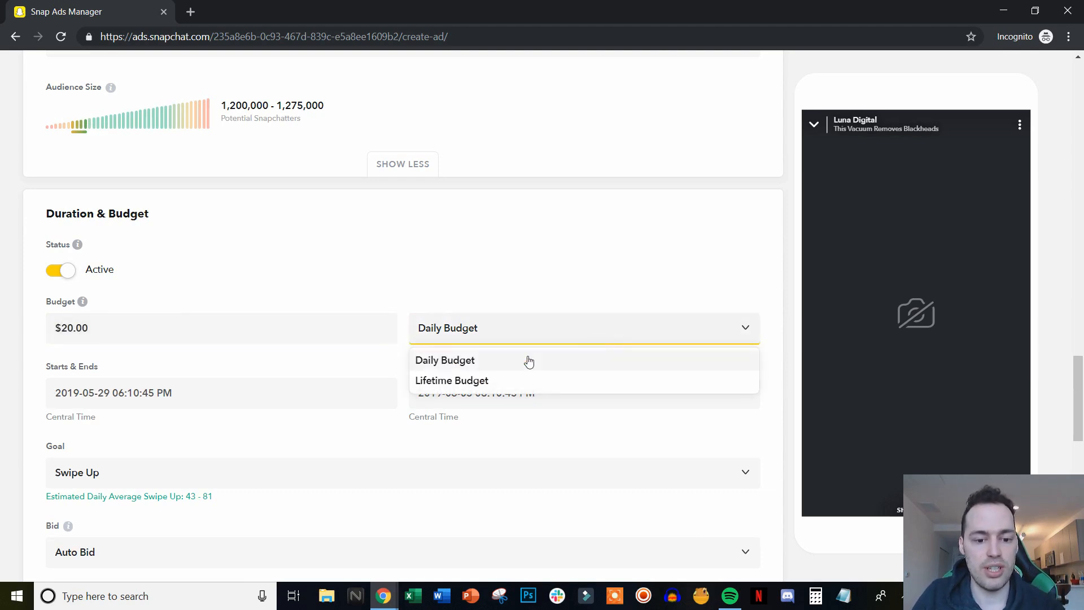
left_click(484, 380)
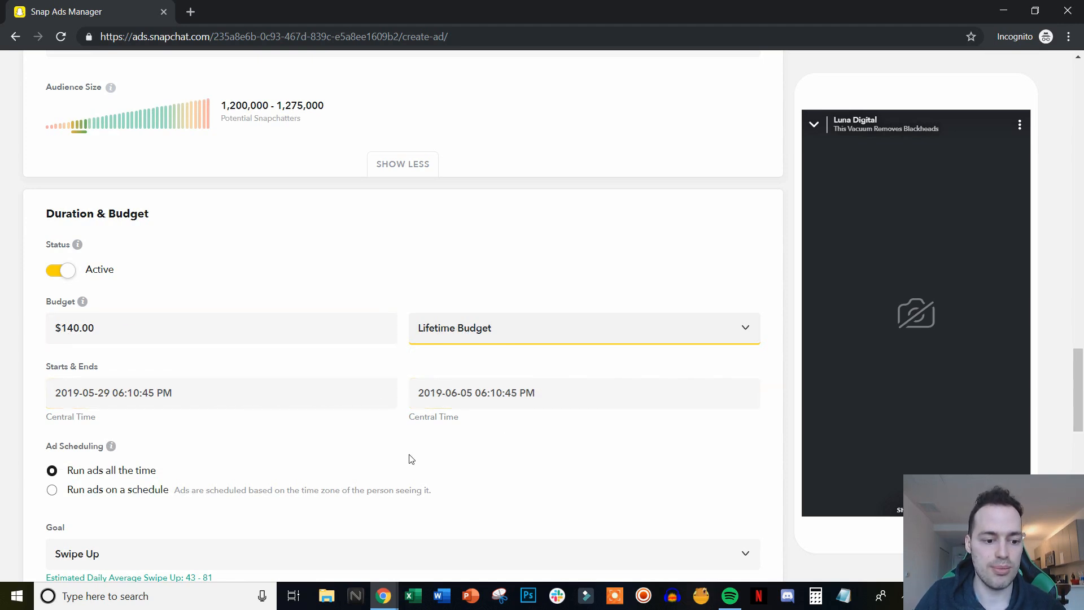
left_click(646, 334)
left_click(425, 361)
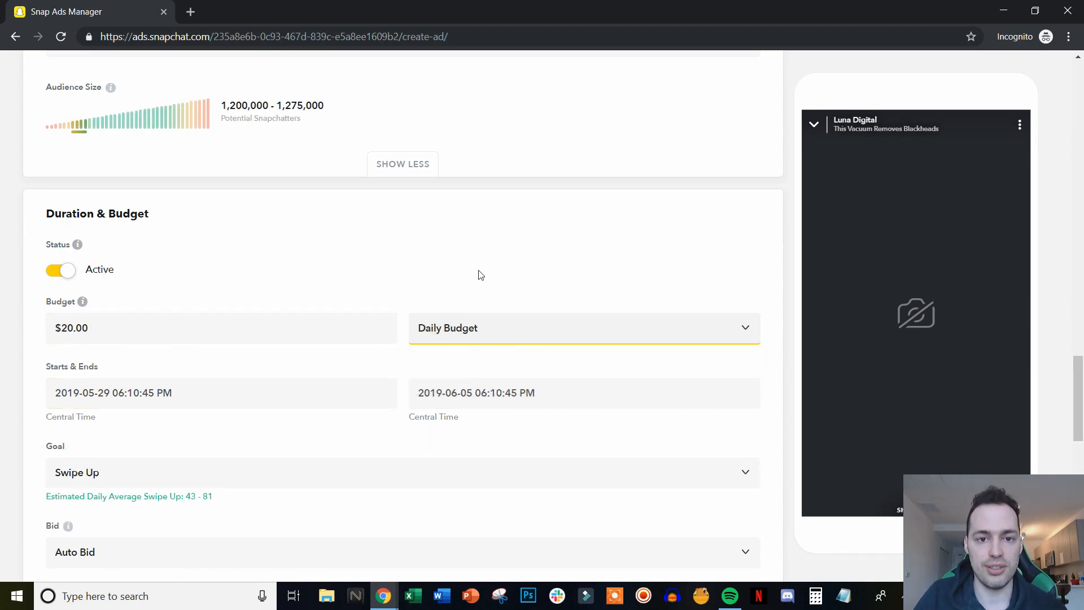
Step: Clear the end date of the ad schedule so that it runs indefinitely
scroll(429, 322, "down", 1)
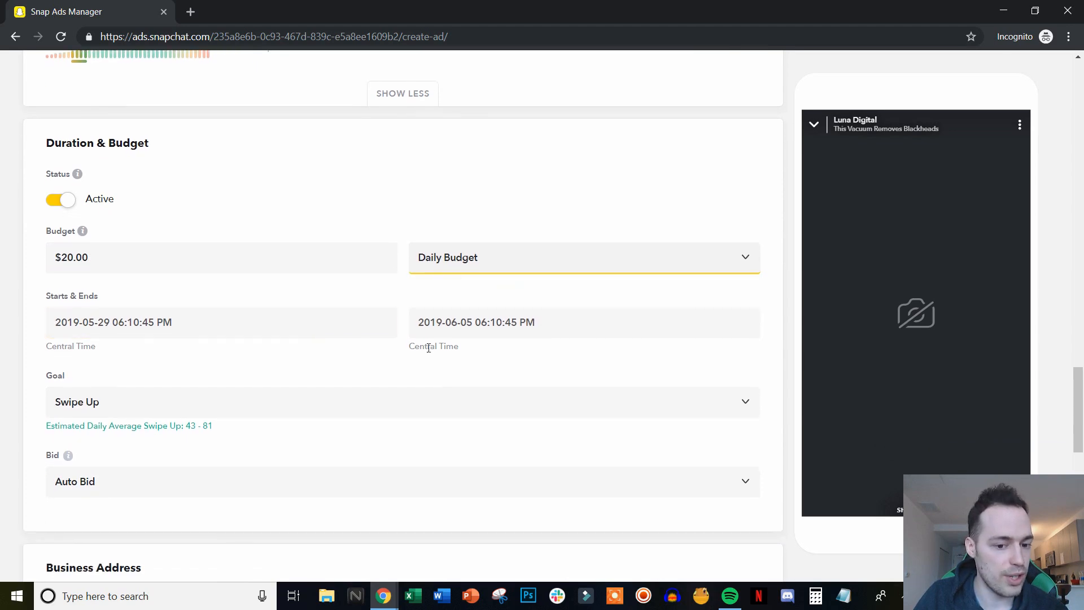
left_click(515, 363)
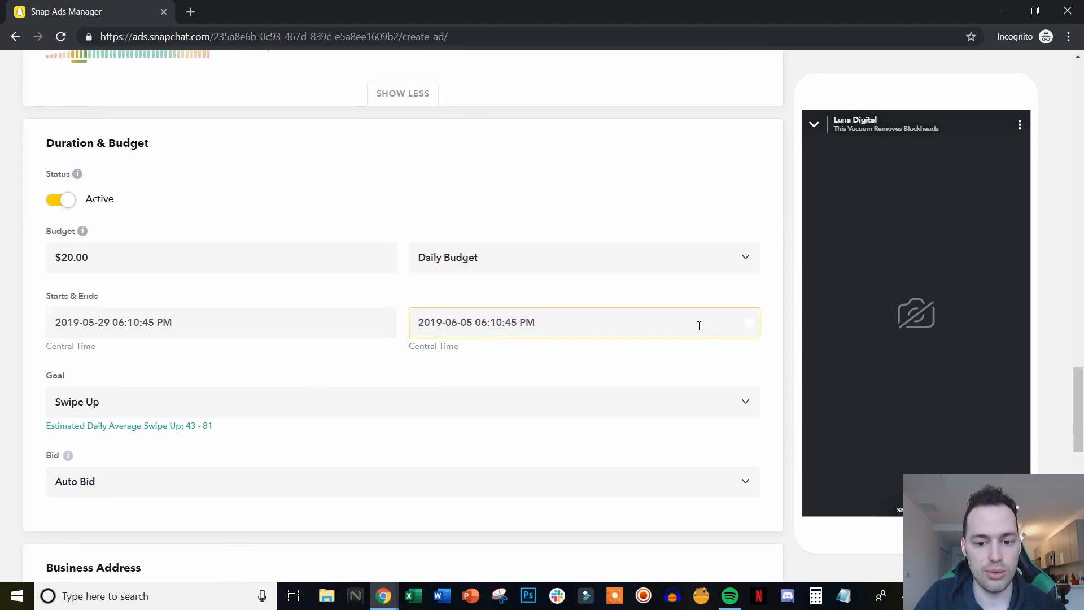
left_click_drag(701, 322, 480, 318)
left_click(751, 324)
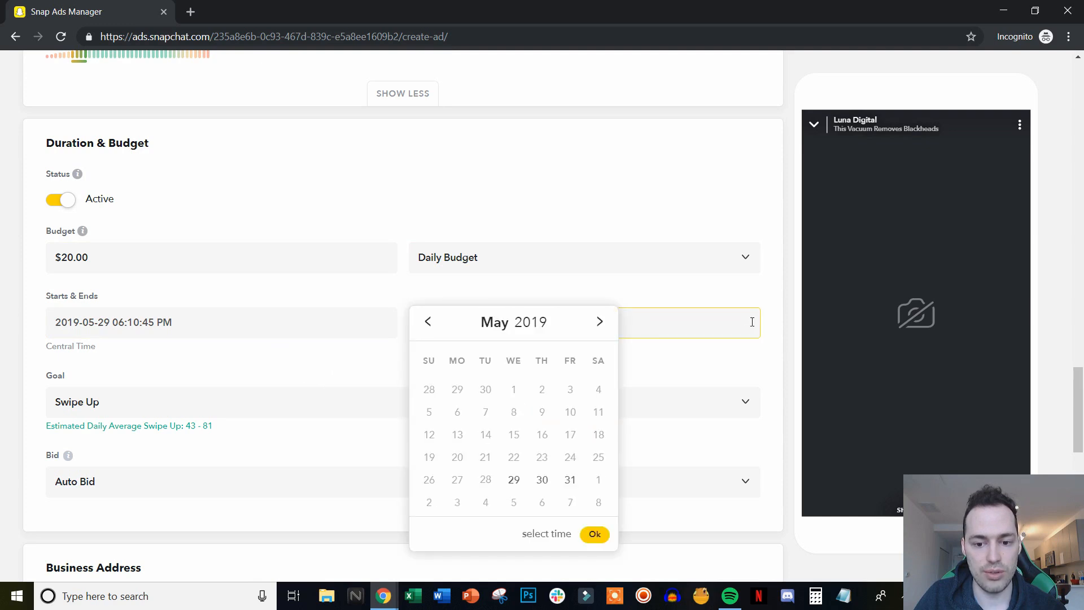
left_click(725, 346)
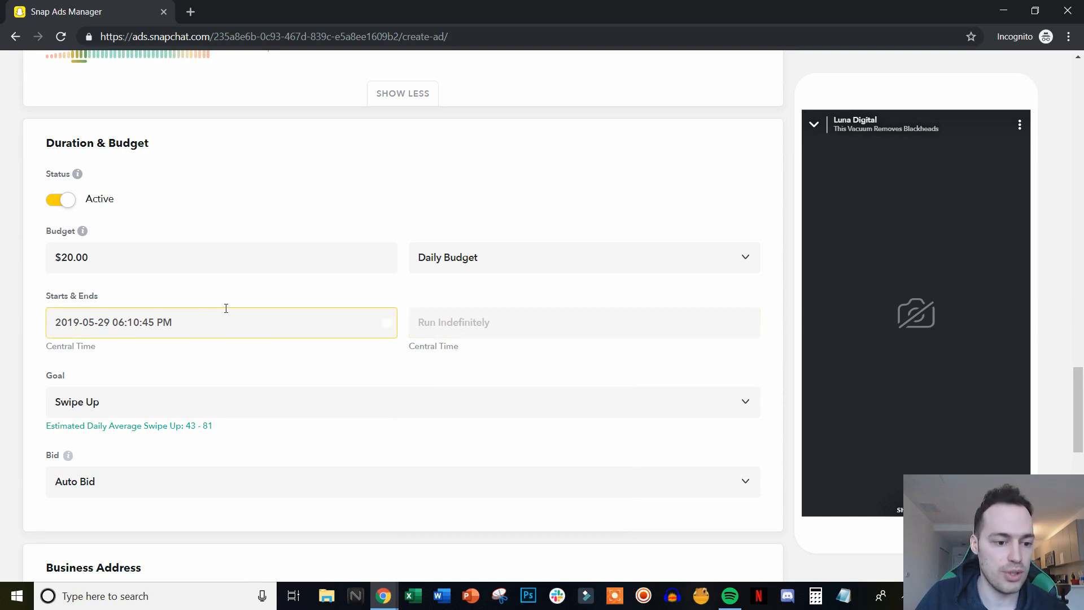
Step: Set the ad's start time to 12:00:00 AM on May 29, 2019
left_click(217, 323)
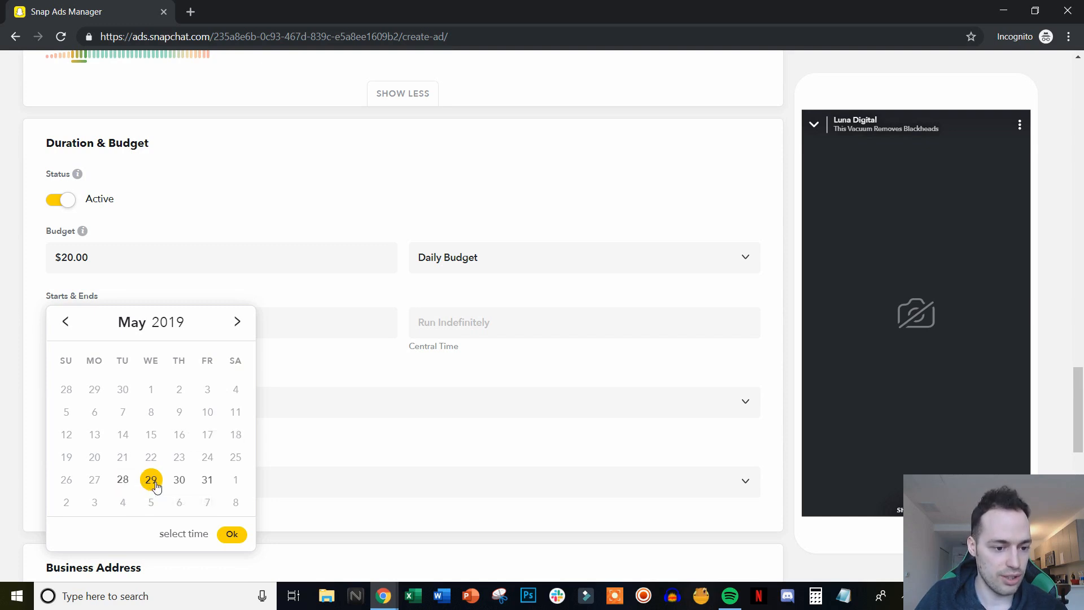
left_click(201, 538)
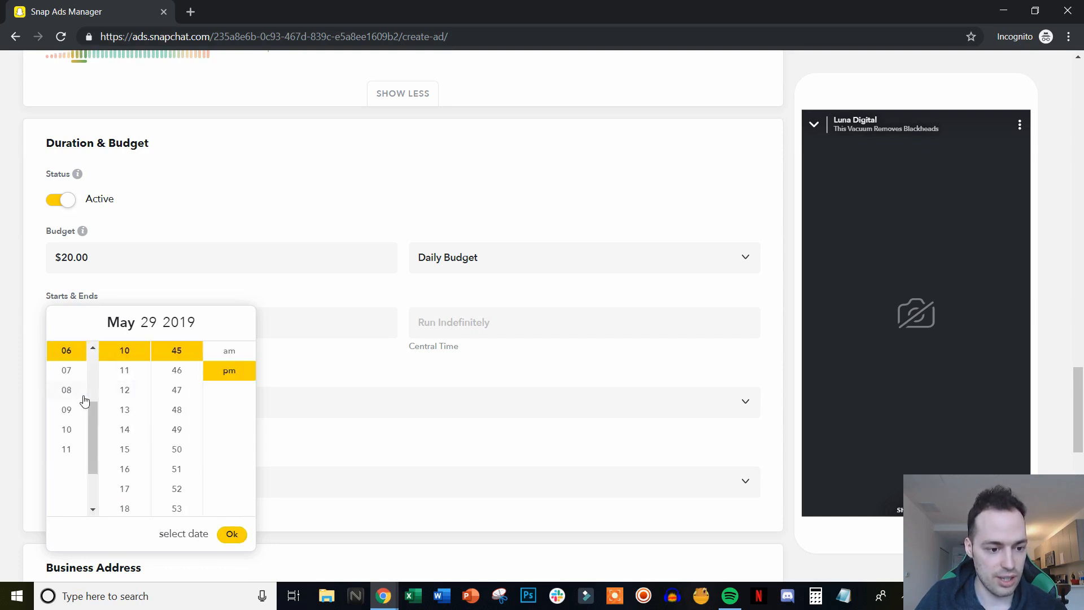
left_click_drag(93, 436, 90, 364)
left_click(79, 359)
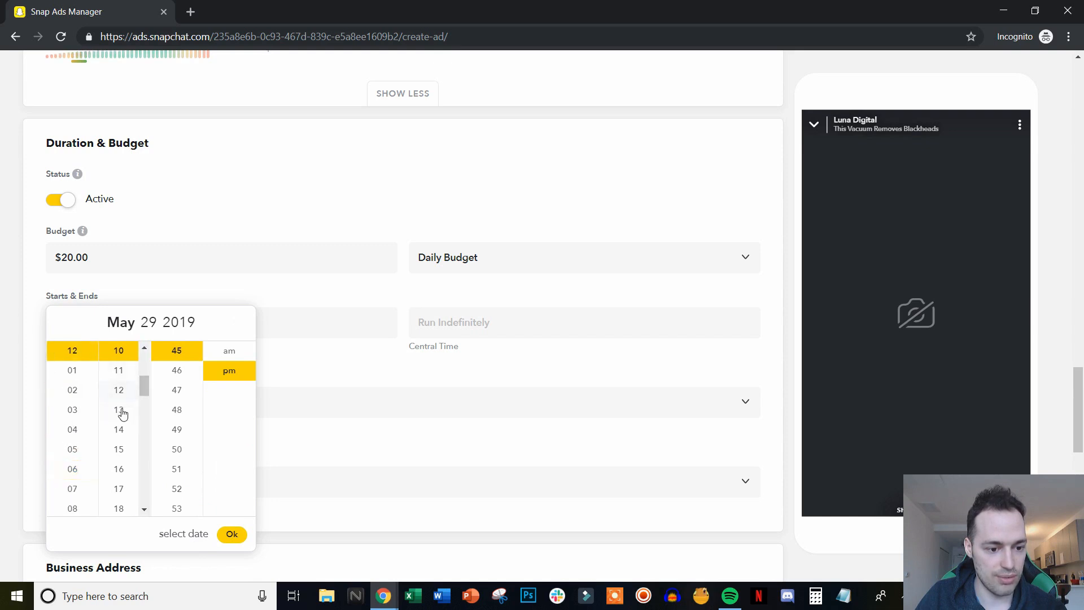
scroll(117, 412, "up", 3)
left_click(120, 354)
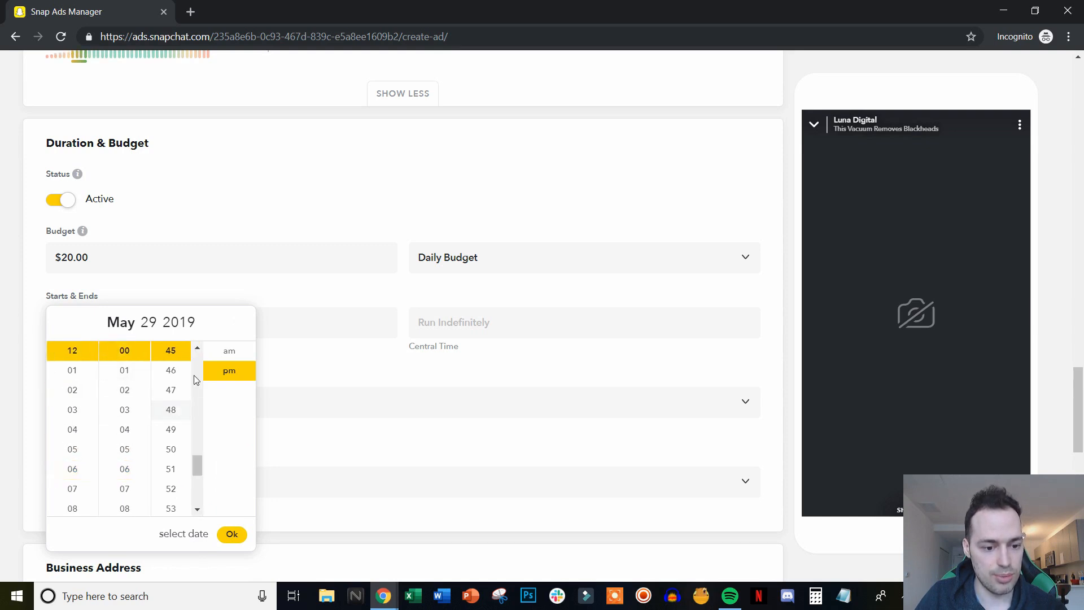
left_click_drag(197, 462, 171, 361)
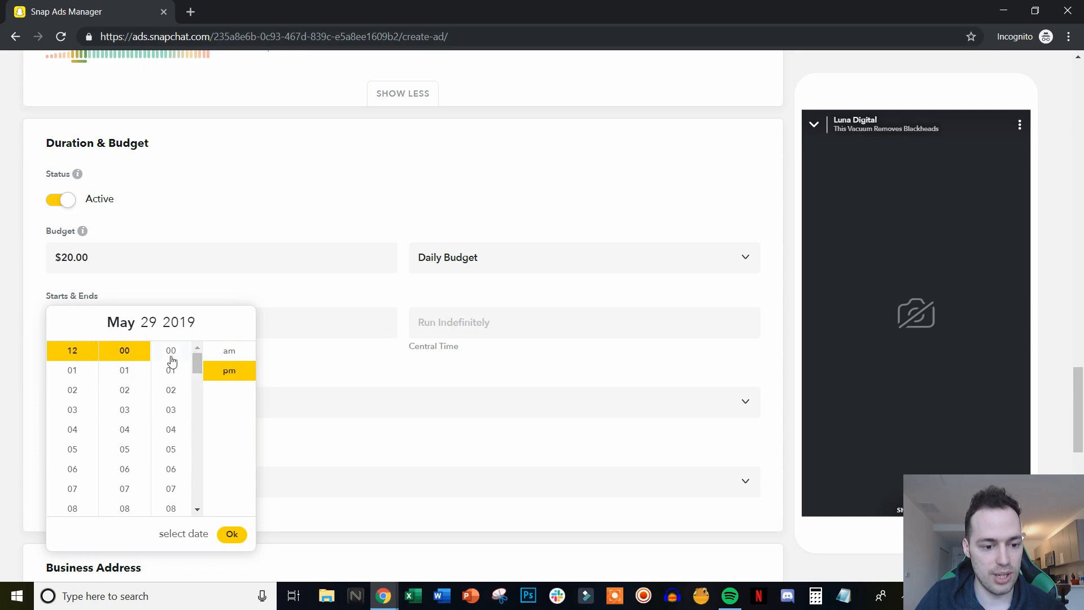
left_click(171, 351)
left_click(229, 351)
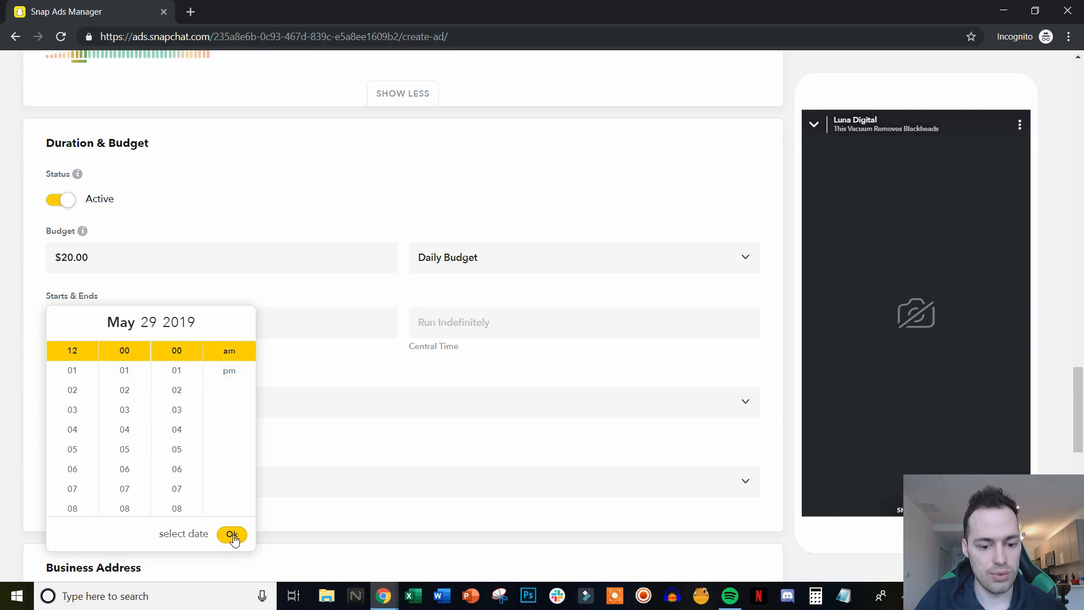
left_click(231, 533)
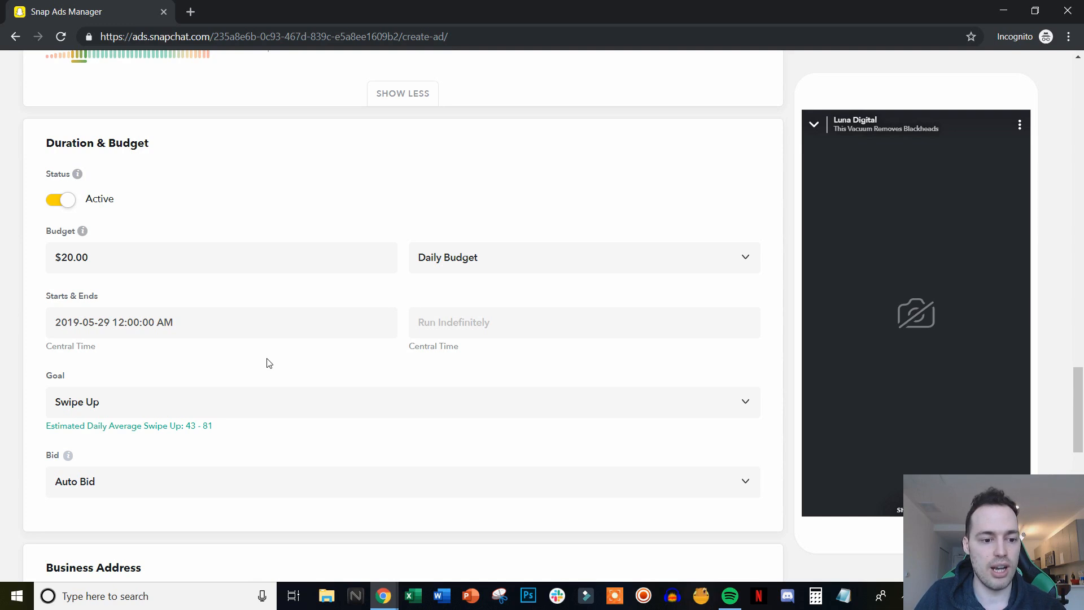
Step: Go through the available goals and keep Swipe Up as the ad's goal
left_click(63, 313)
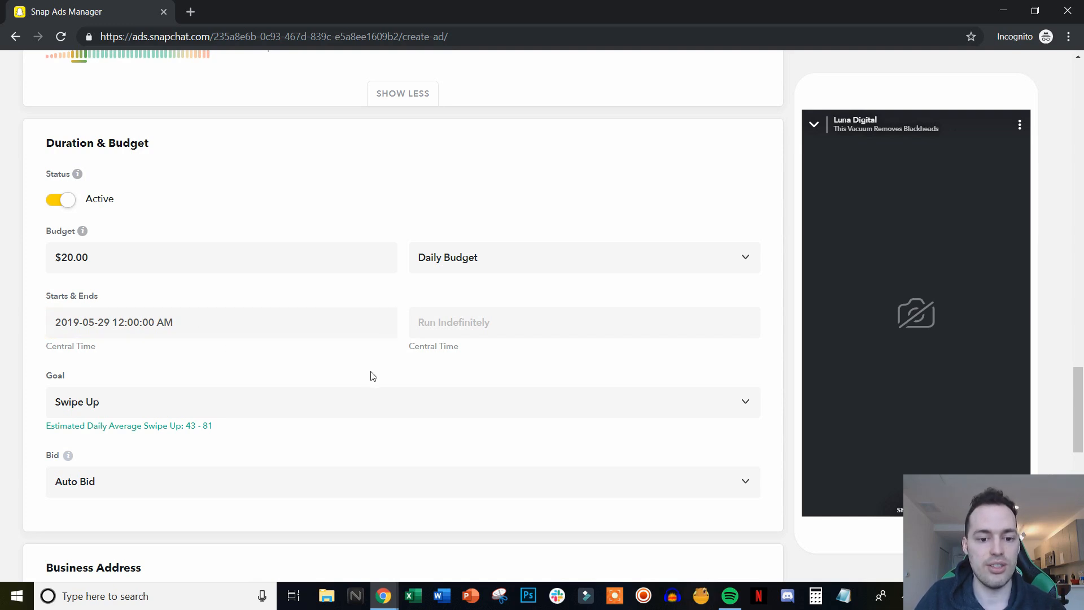
left_click(659, 249)
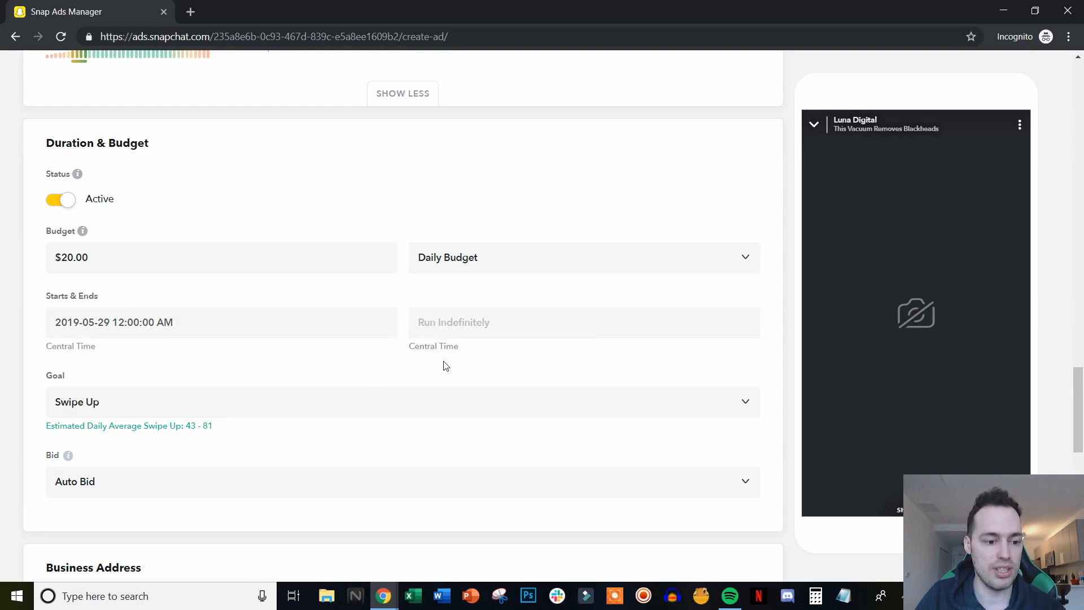
scroll(445, 367, "down", 1)
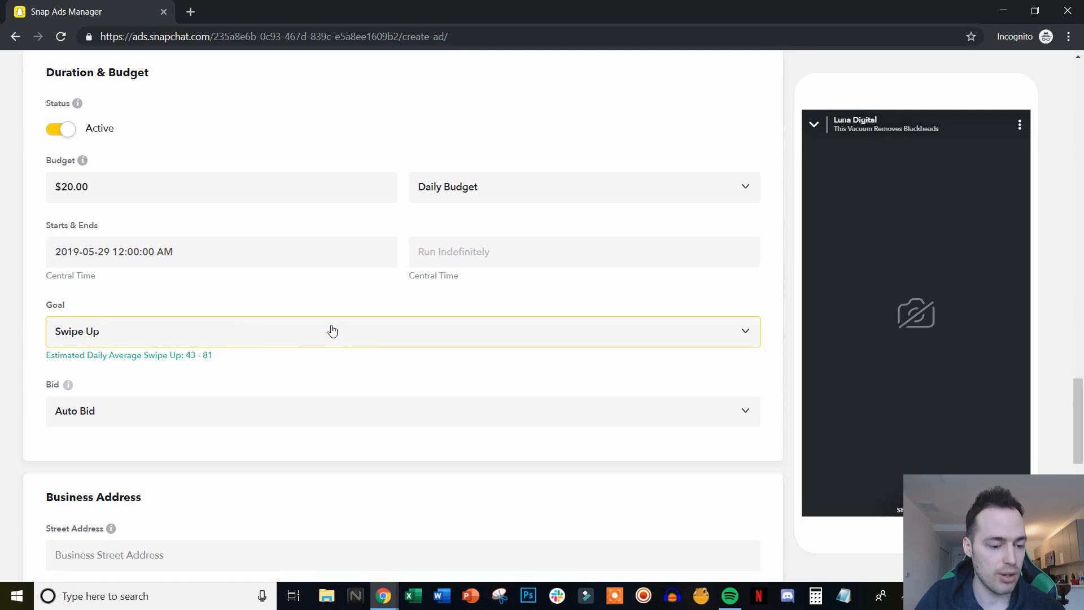
left_click(445, 343)
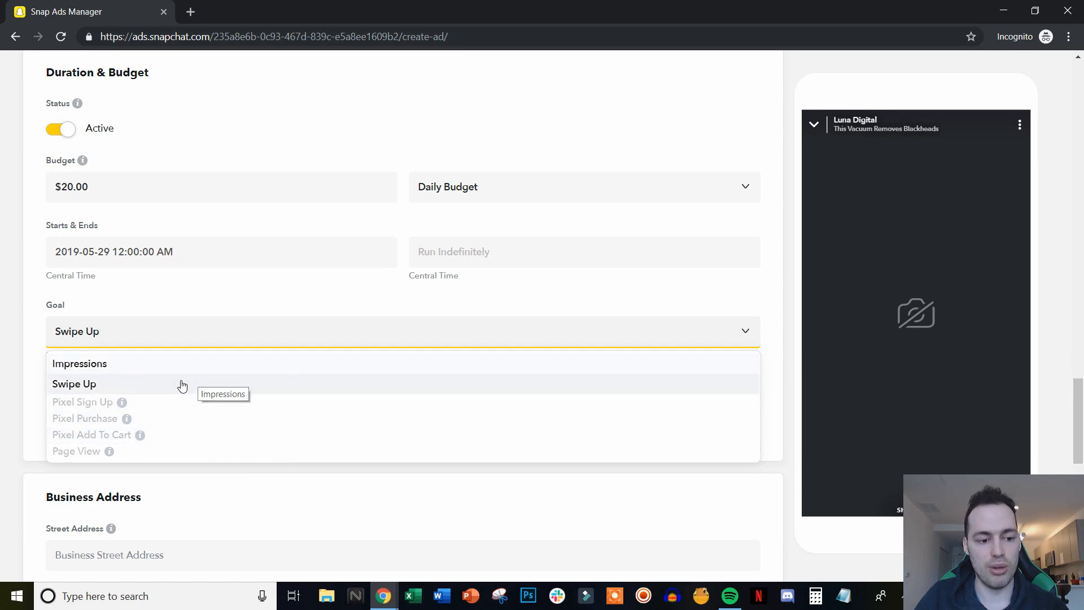
left_click(50, 384)
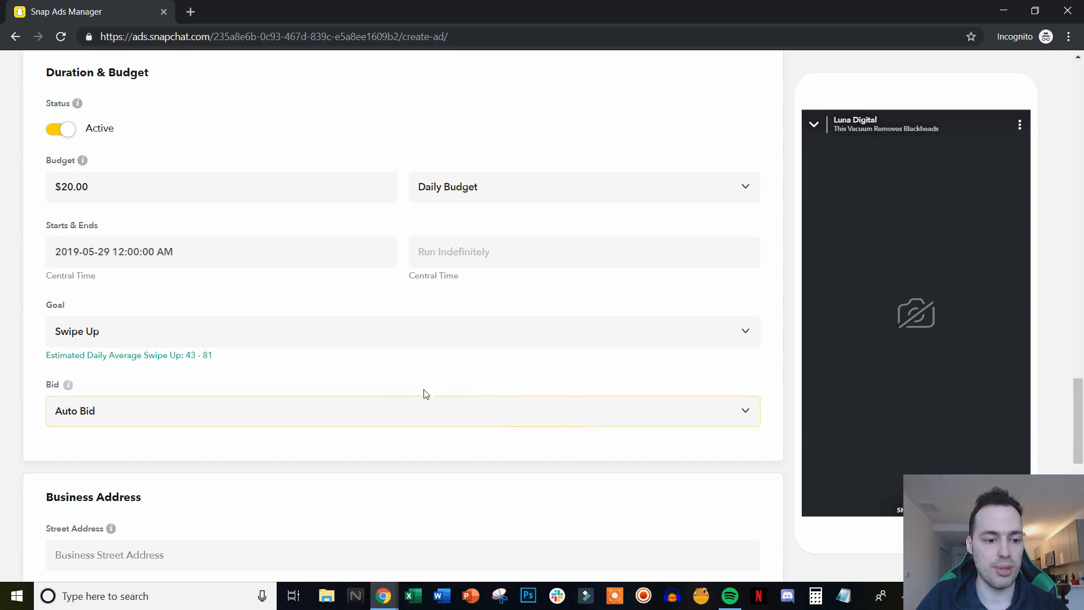
Step: Change the bidding method to Max Bid with a bid of $0.40 per Swipe Up
left_click(734, 416)
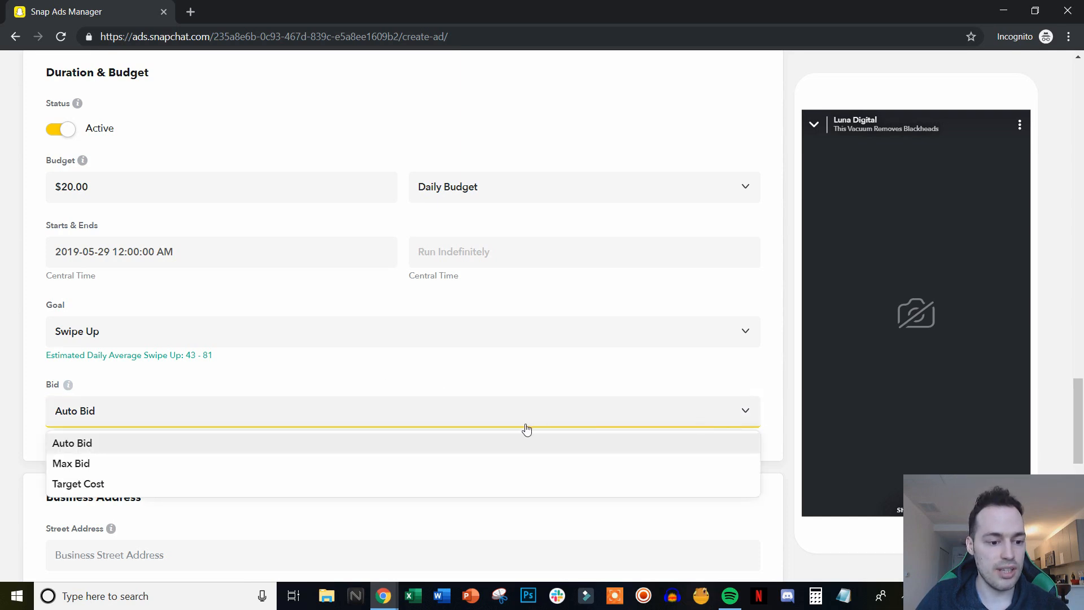
left_click(96, 464)
scroll(438, 471, "down", 1)
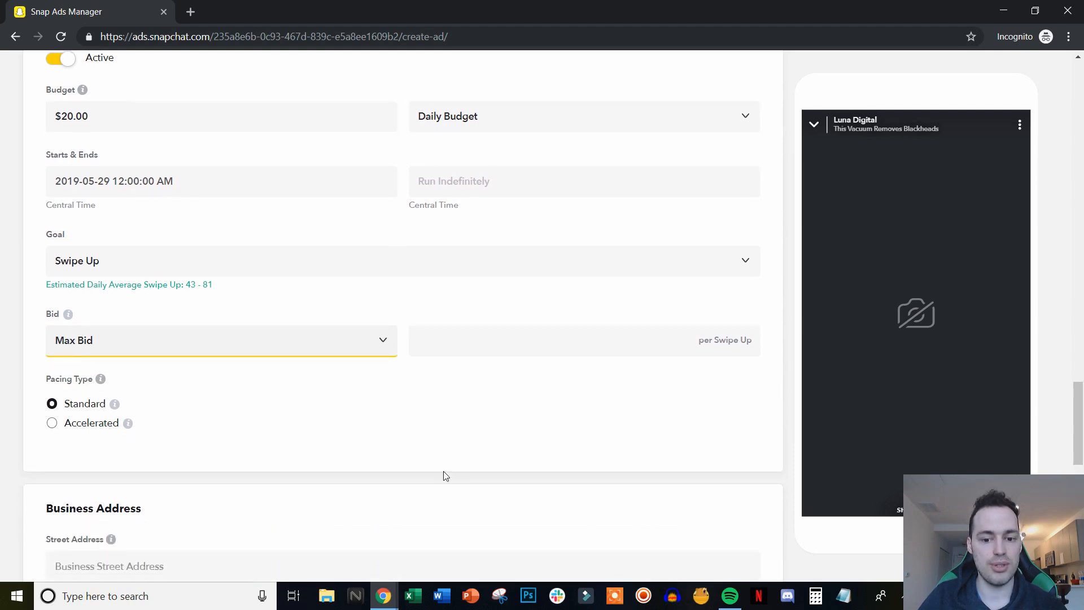
left_click(531, 349)
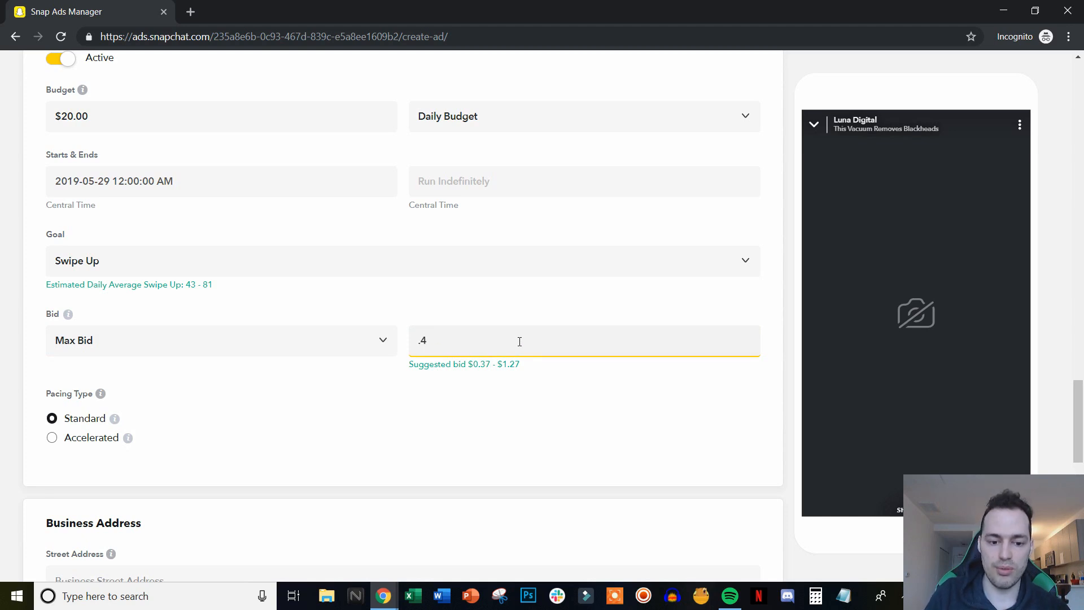
left_click(491, 407)
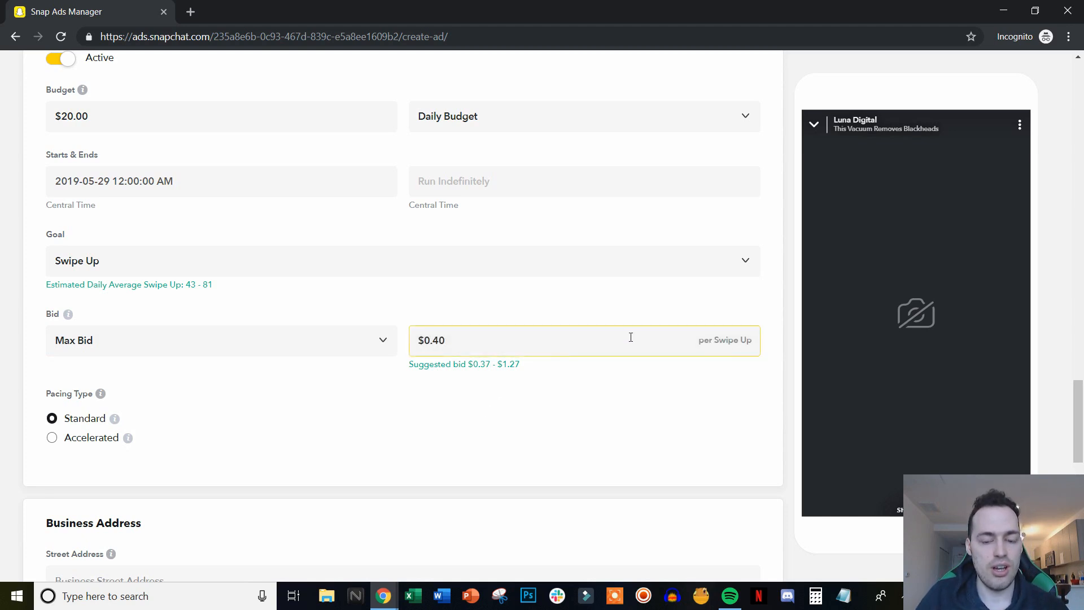
scroll(565, 353, "up", 1)
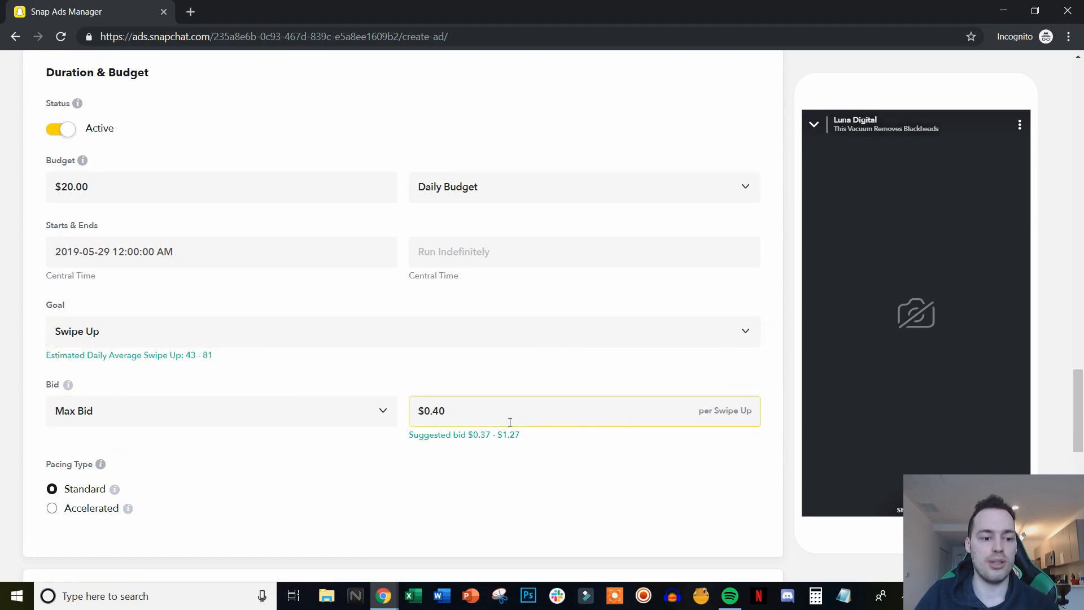
Step: Change the ad's goal to Impressions and set a Max Bid of $2.40 per 1,000 impressions
left_click(719, 337)
left_click(230, 368)
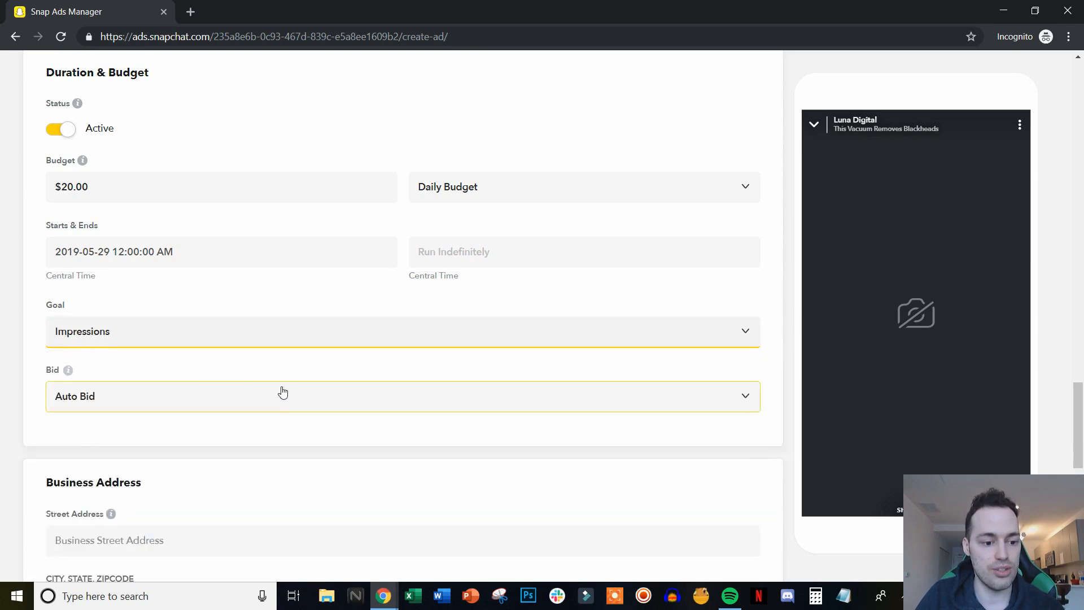
left_click(435, 399)
left_click(158, 448)
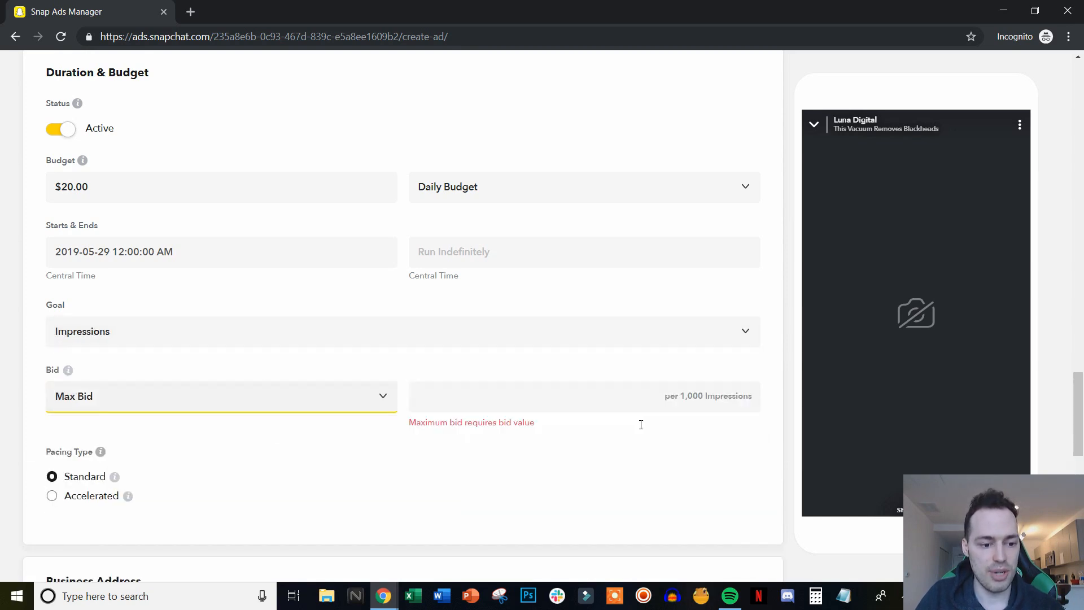
left_click(524, 407)
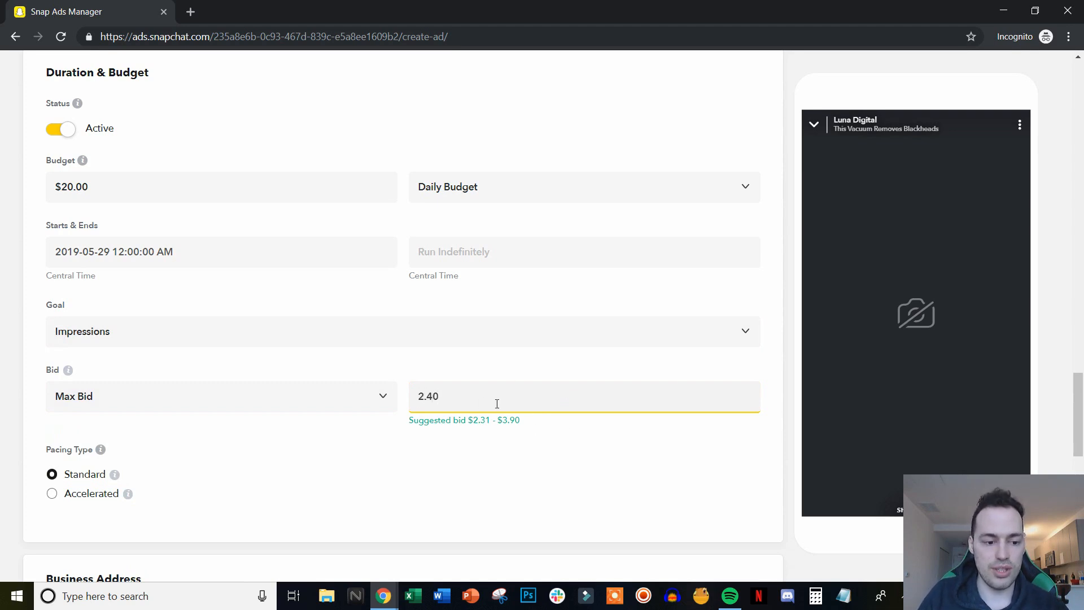
left_click(465, 457)
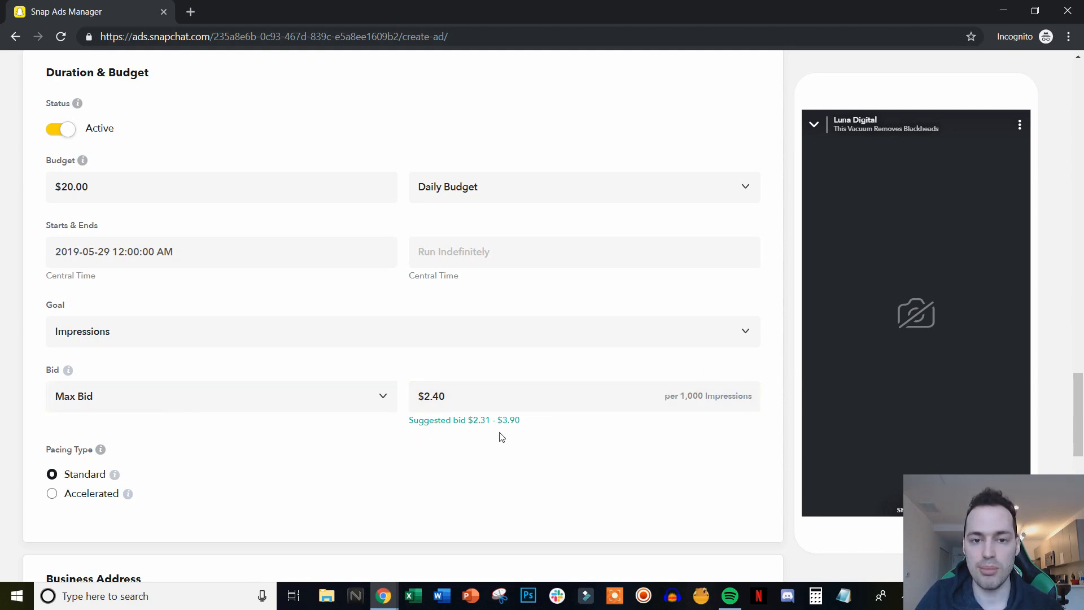
Step: Examine which other goals, including the pixel-based ones, are available for the ad, and check the max bid amount
left_click(738, 350)
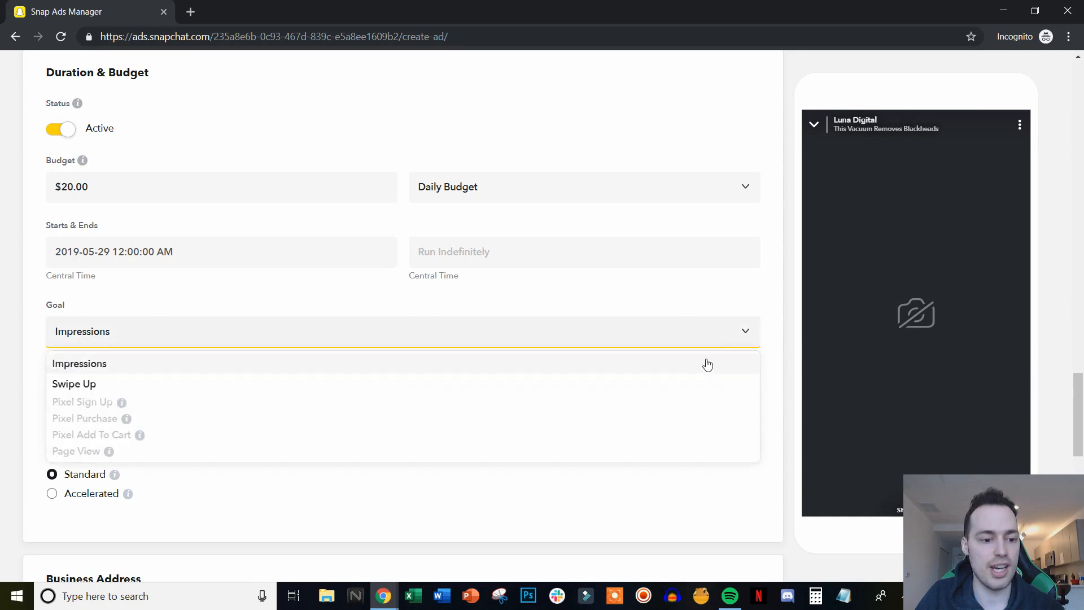
mouse_move(112, 421)
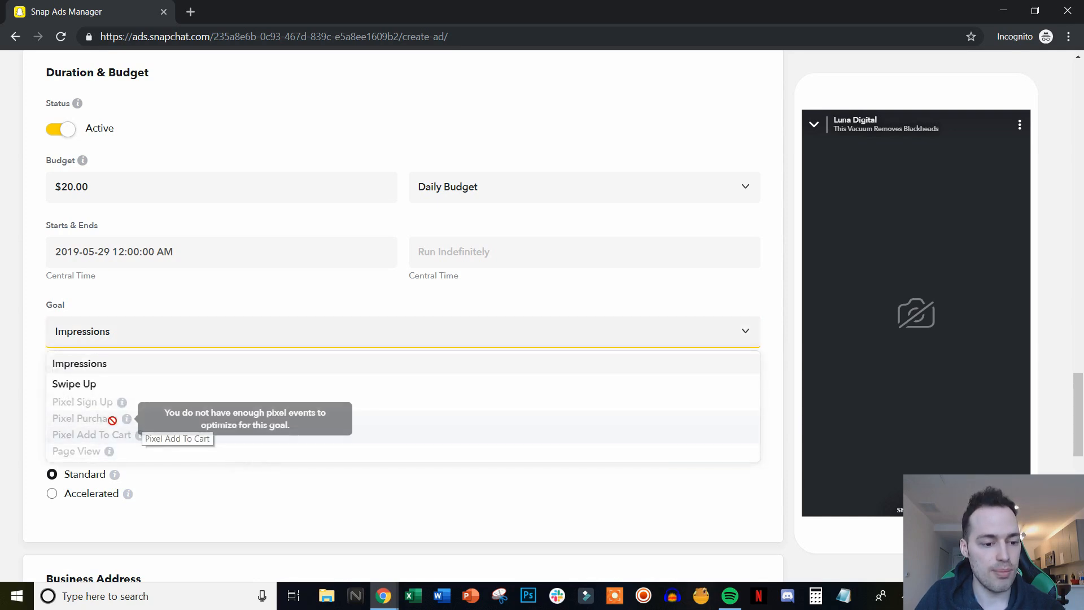
left_click(201, 469)
left_click(465, 387)
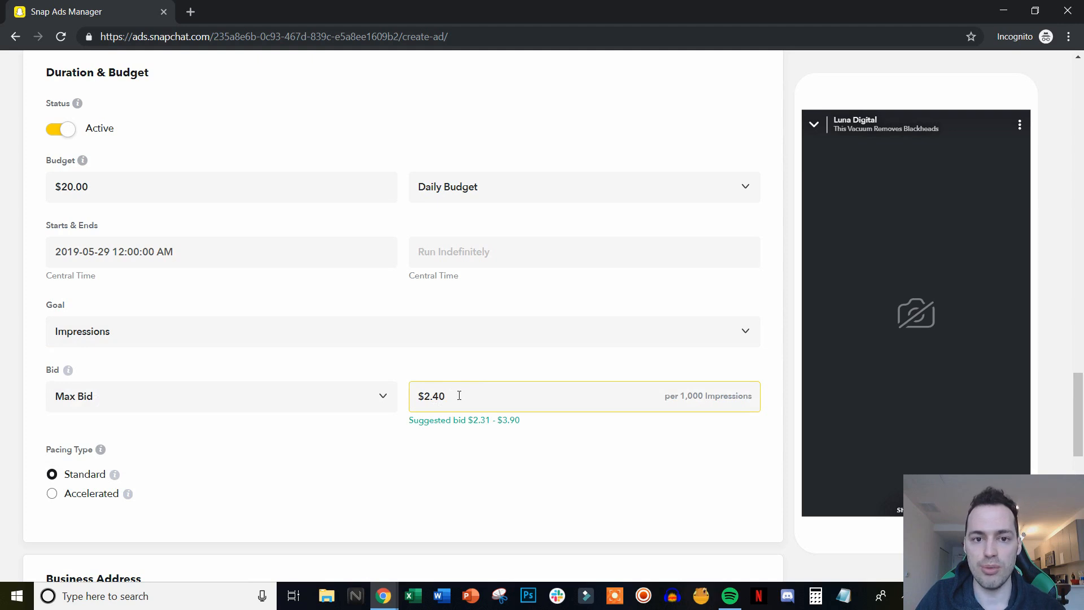
left_click(601, 417)
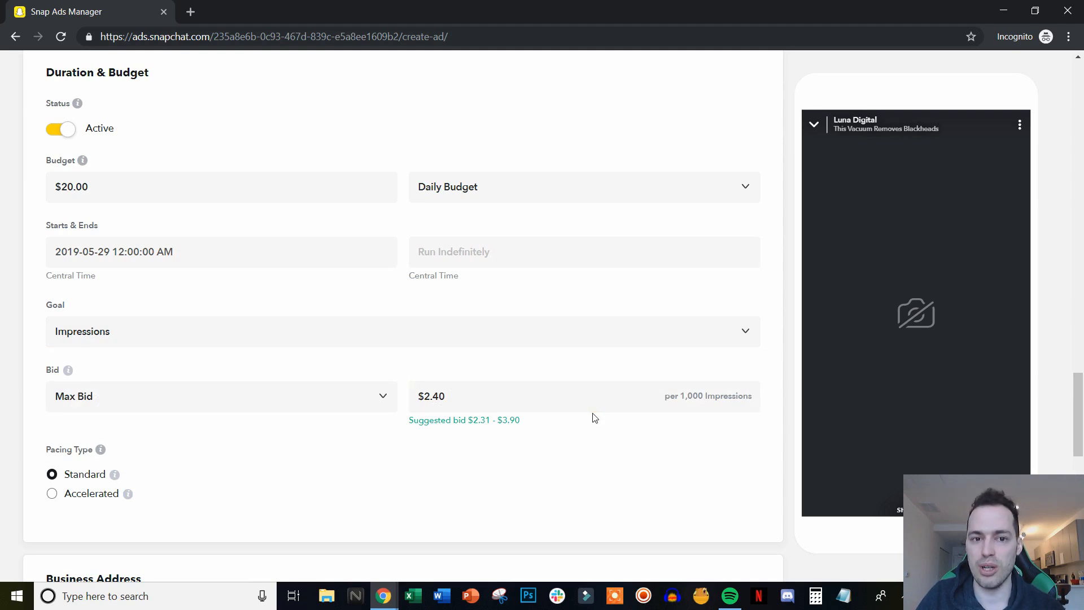
left_click(591, 411)
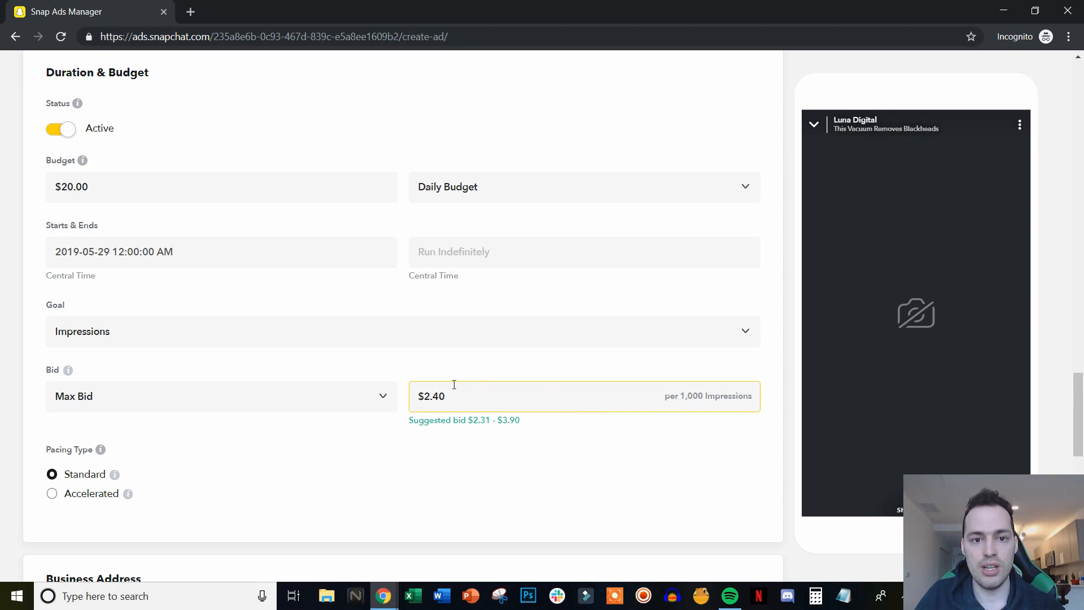
left_click(293, 337)
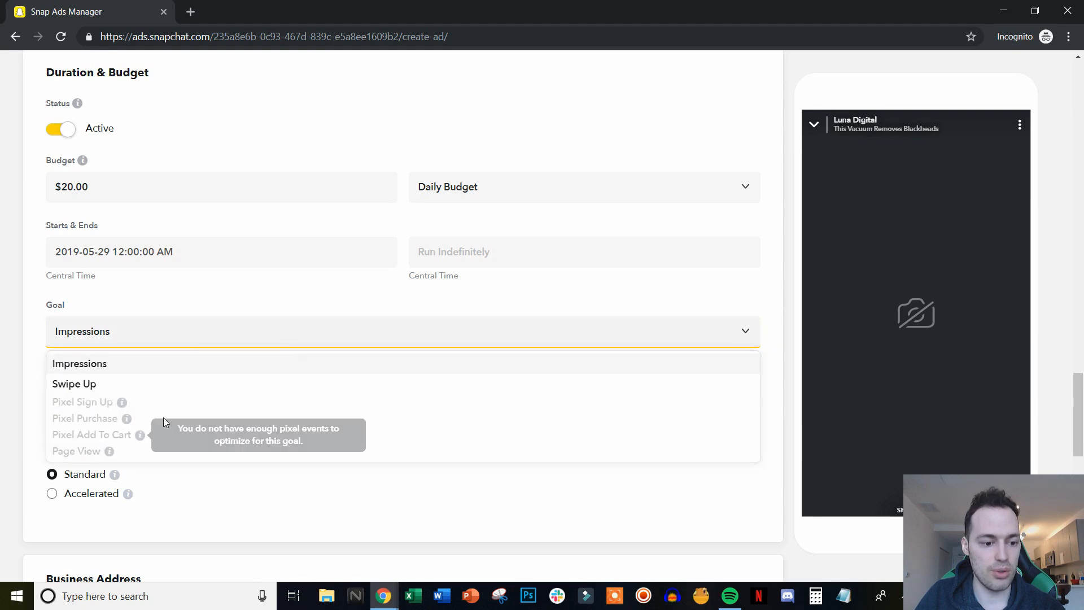
left_click(315, 492)
left_click(596, 405)
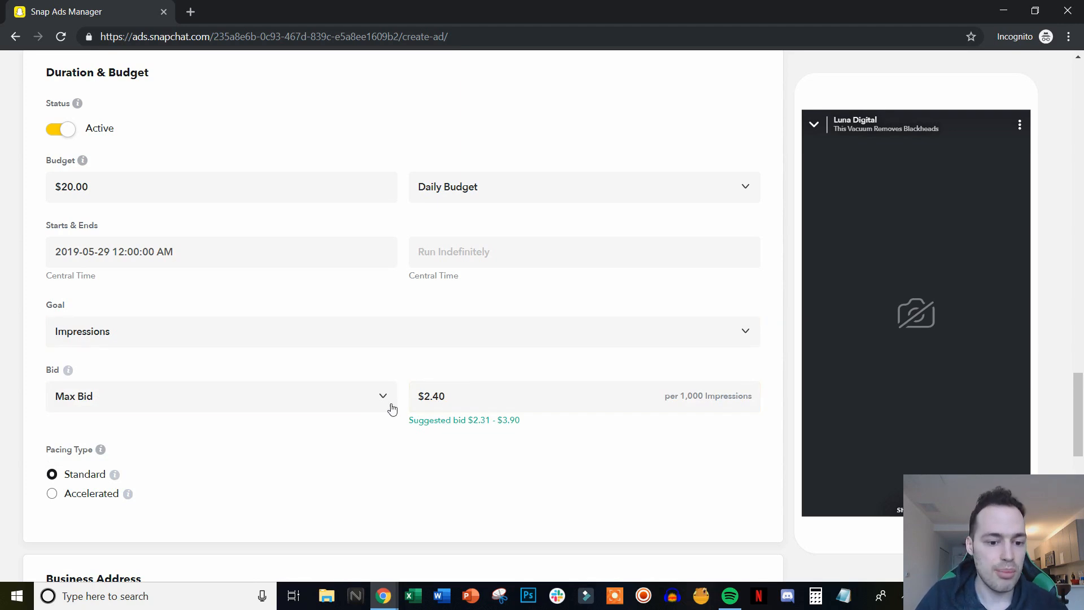
Step: Switch the ad's goal back to Swipe Up with Auto Bid as the bidding method
left_click(373, 405)
left_click(445, 339)
left_click(235, 385)
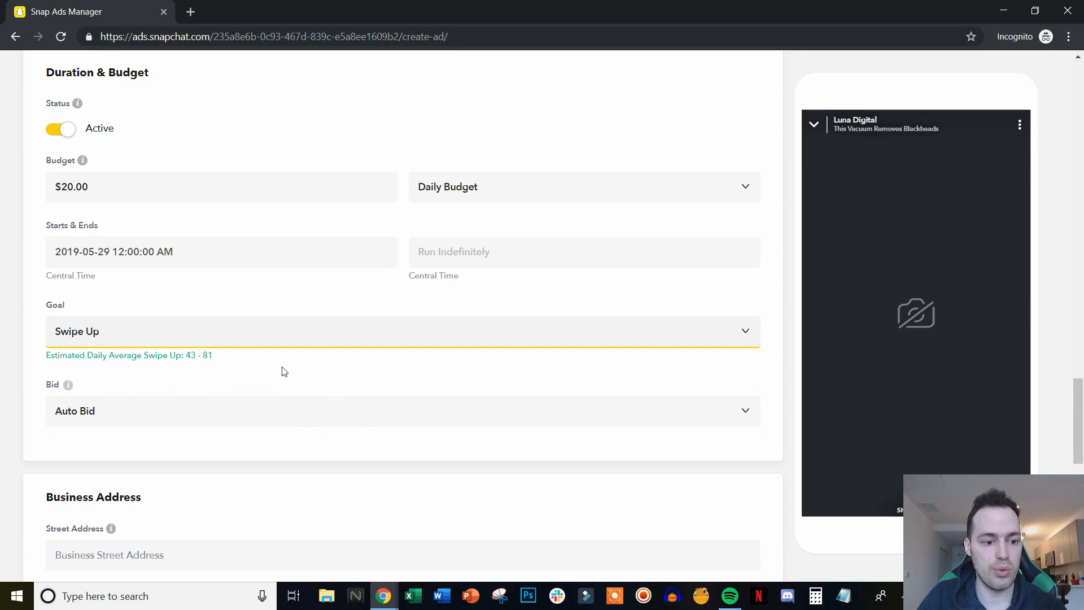
Step: Review the business address, payment method and ad summary sections, and recheck the duration and budget settings
scroll(350, 379, "down", 1)
scroll(486, 365, "down", 2)
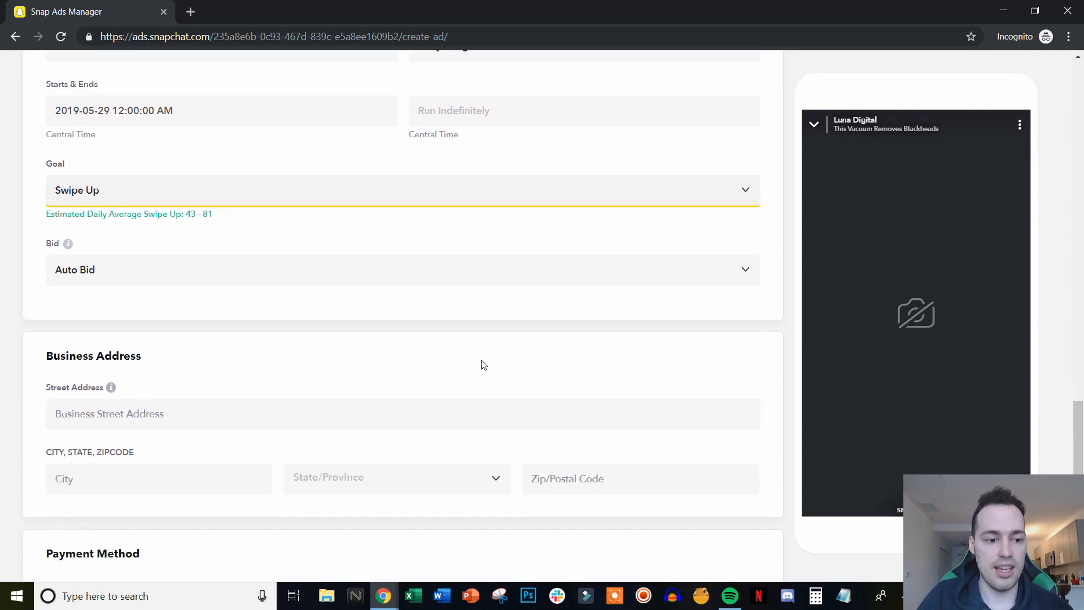
scroll(496, 364, "down", 1)
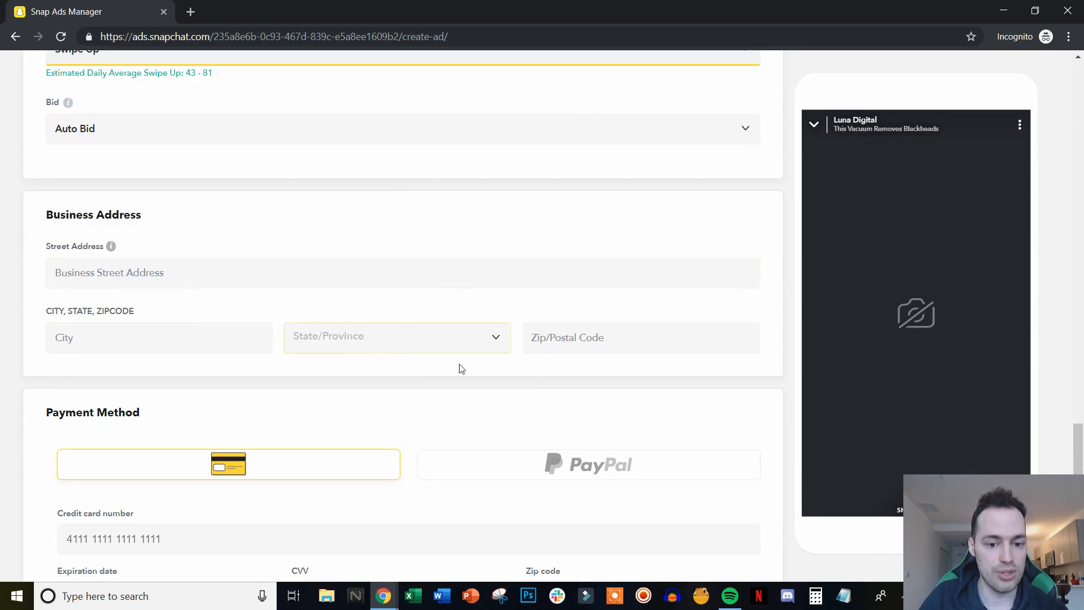
scroll(379, 367, "down", 1)
scroll(481, 375, "down", 1)
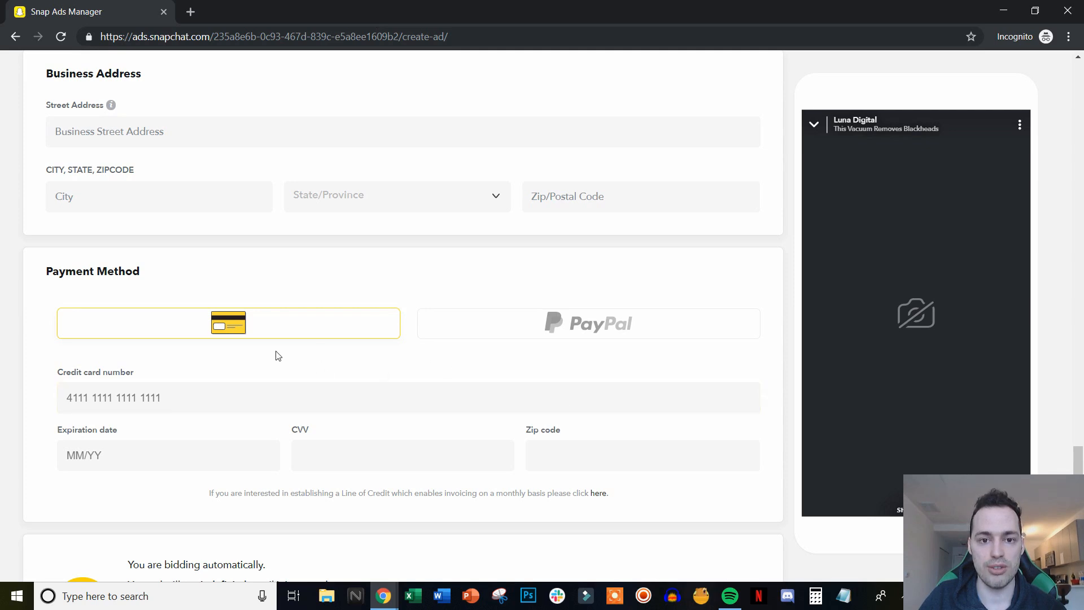
scroll(506, 363, "down", 3)
scroll(507, 363, "down", 1)
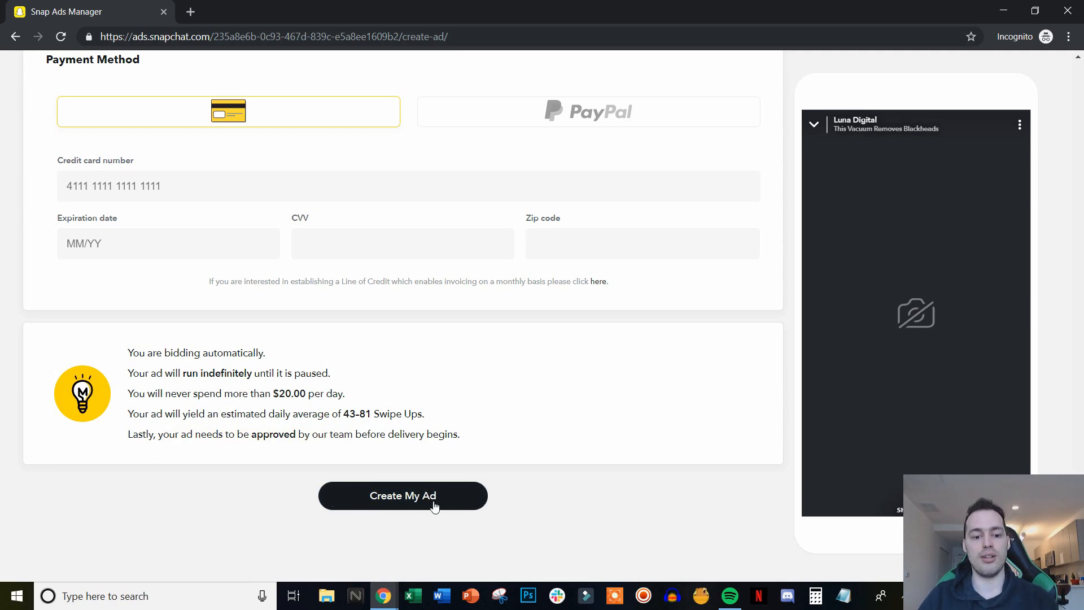
scroll(549, 505, "up", 2)
scroll(550, 504, "up", 3)
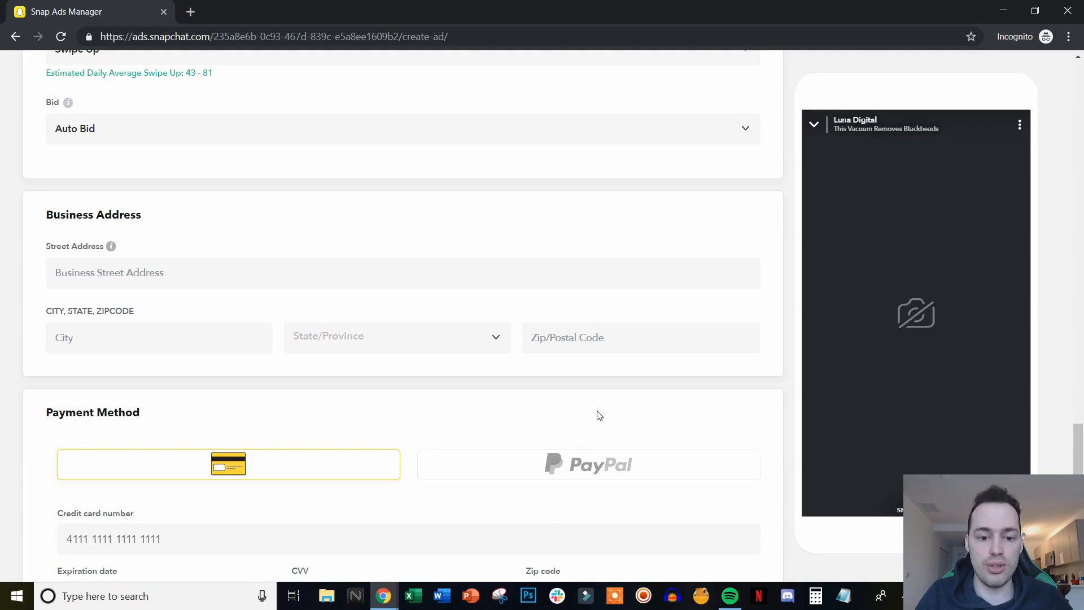
scroll(593, 377, "up", 5)
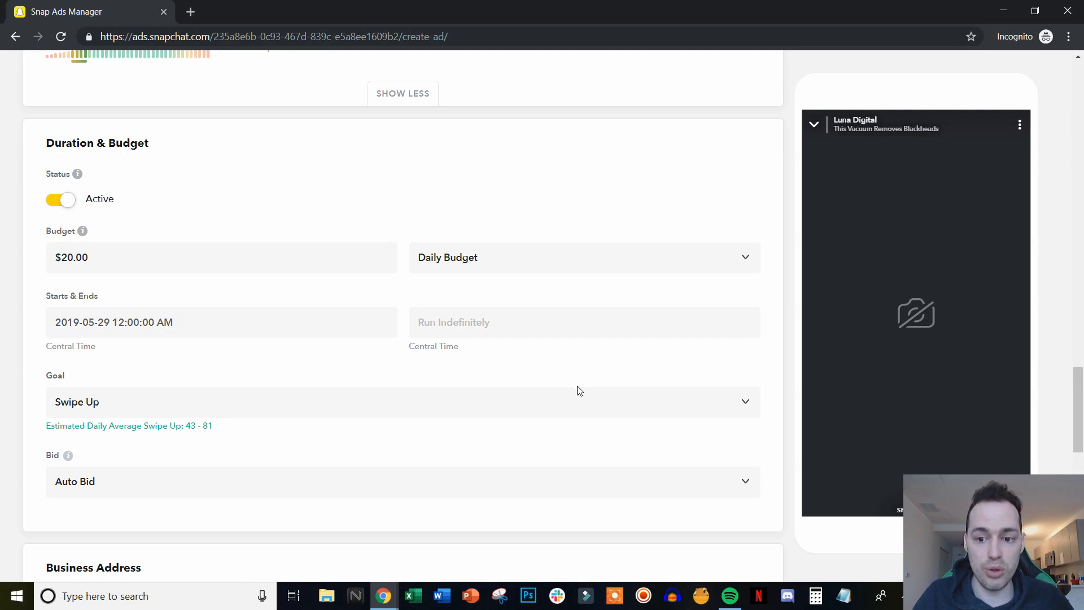
scroll(576, 390, "up", 1)
left_click(572, 388)
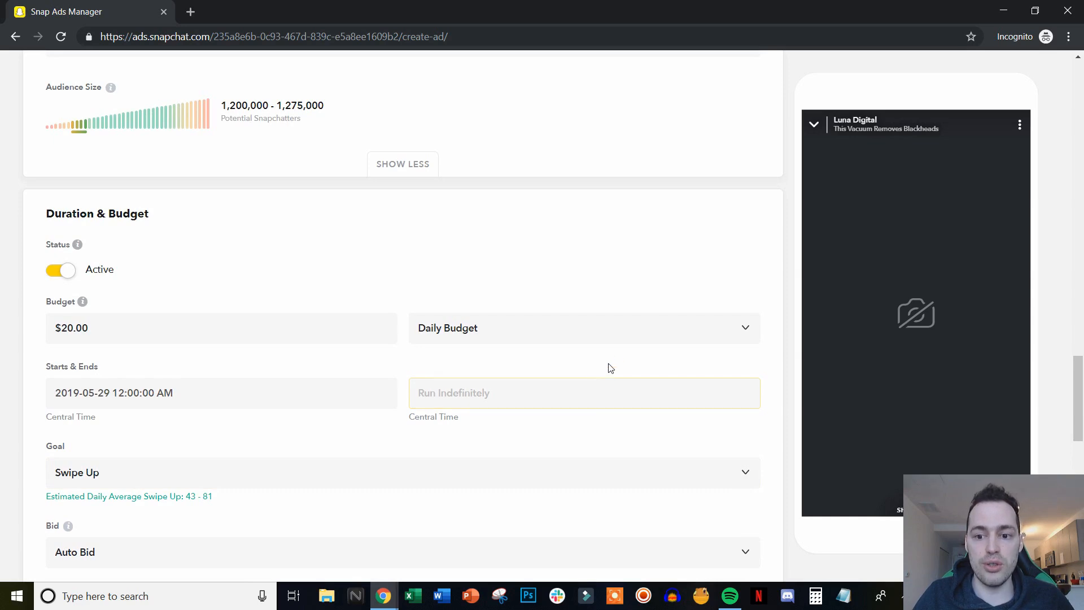